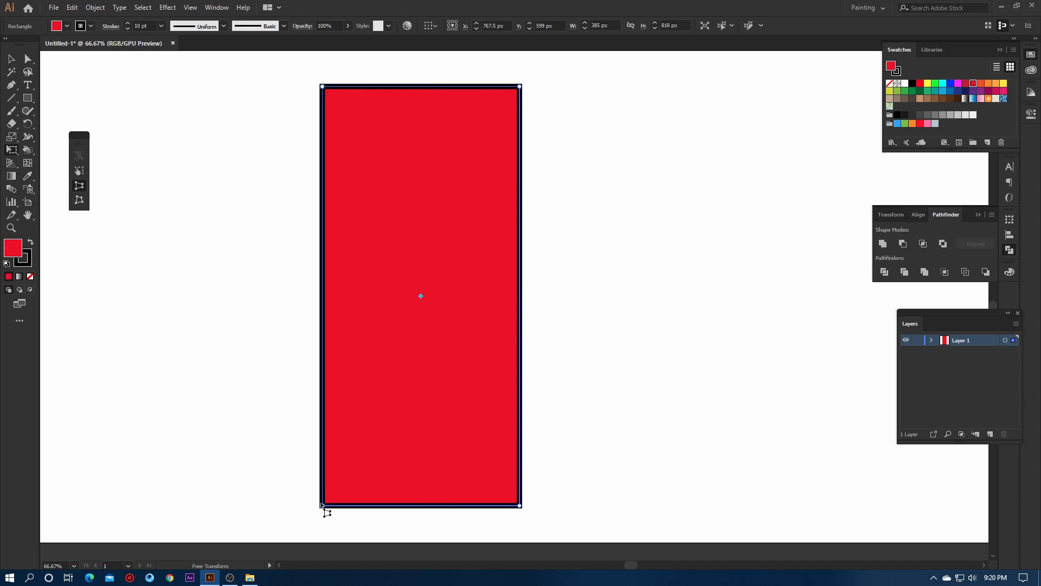
Distort the red rectangle into a symmetrical trapezoid with a base about 511 px wide and a narrower top
{"action": "left_click_drag", "start_coordinate": [325, 509], "coordinate": [288, 506]}
{"action": "scroll", "coordinate": [297, 116], "scroll_direction": "up", "scroll_amount": 1}
{"action": "mouse_move", "coordinate": [321, 111]}
{"action": "left_mouse_down"}
{"action": "mouse_move", "coordinate": [312, 113]}
{"action": "mouse_move", "coordinate": [338, 112]}
{"action": "left_mouse_up"}
Divide the trapezoid with a horizontal line about 652 px long across its upper part, and ungroup the resulting pieces
{"action": "key", "text": "backslash"}
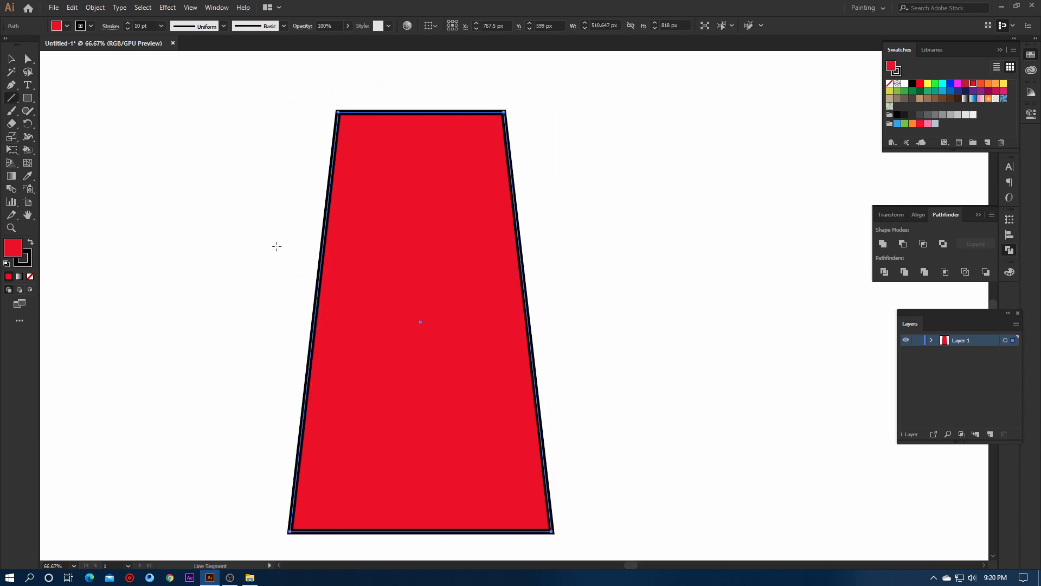
{"action": "left_click_drag", "start_coordinate": [268, 232], "coordinate": [603, 233]}
{"action": "left_click_drag", "start_coordinate": [238, 150], "coordinate": [651, 263]}
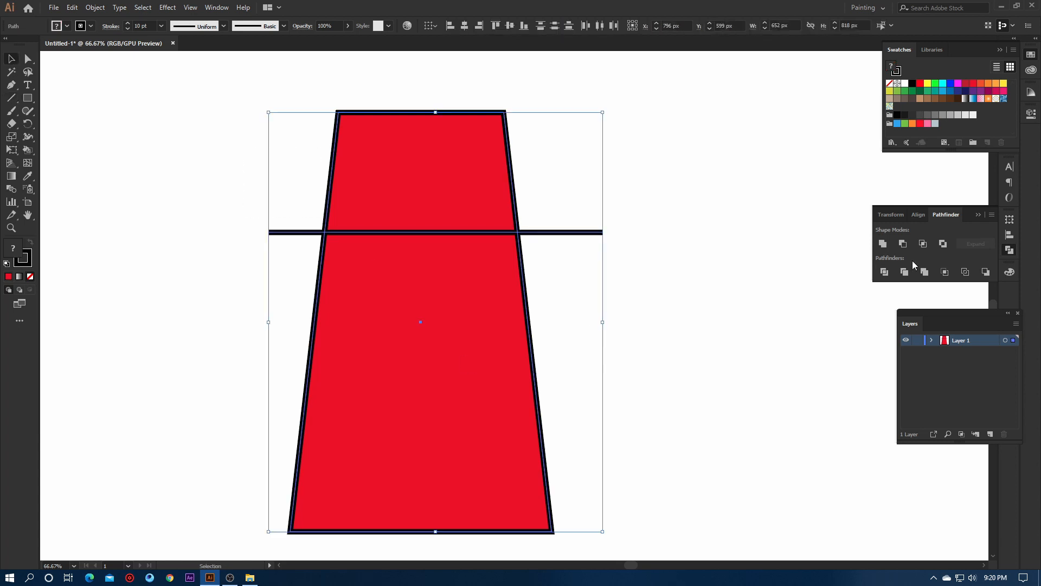
{"action": "left_click", "coordinate": [884, 272]}
{"action": "right_click", "coordinate": [395, 180]}
{"action": "left_click", "coordinate": [428, 270]}
{"action": "left_click", "coordinate": [634, 301]}
Fully round the two top corners of the upper piece into a dome
{"action": "left_click", "coordinate": [472, 184]}
{"action": "left_click", "coordinate": [28, 59]}
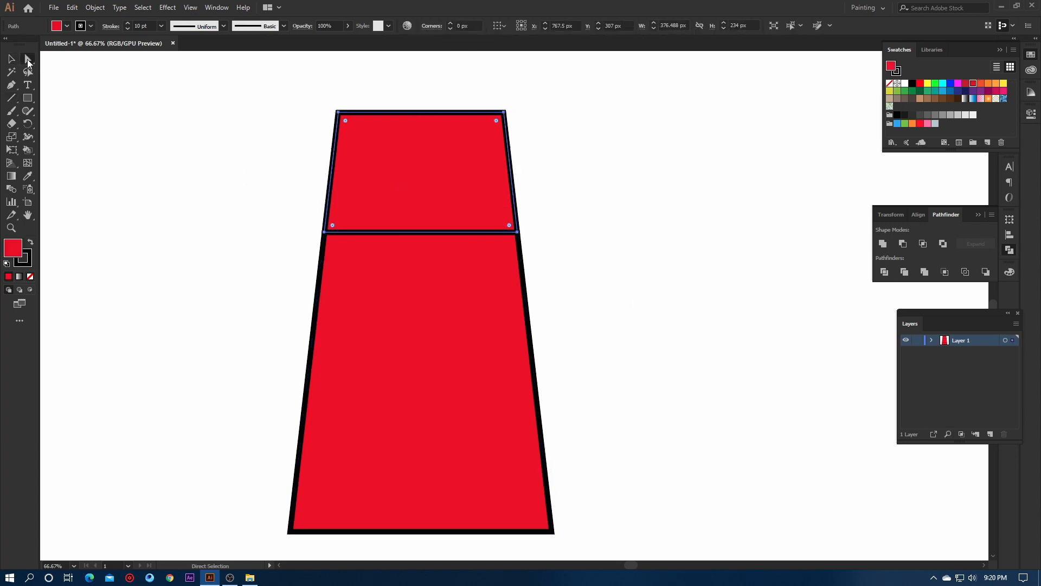
{"action": "left_click_drag", "start_coordinate": [367, 130], "coordinate": [534, 144]}
{"action": "left_click_drag", "start_coordinate": [494, 128], "coordinate": [455, 223]}
{"action": "left_click", "coordinate": [12, 59]}
{"action": "left_click", "coordinate": [293, 163]}
{"action": "scroll", "coordinate": [313, 161], "scroll_direction": "down", "scroll_amount": 1}
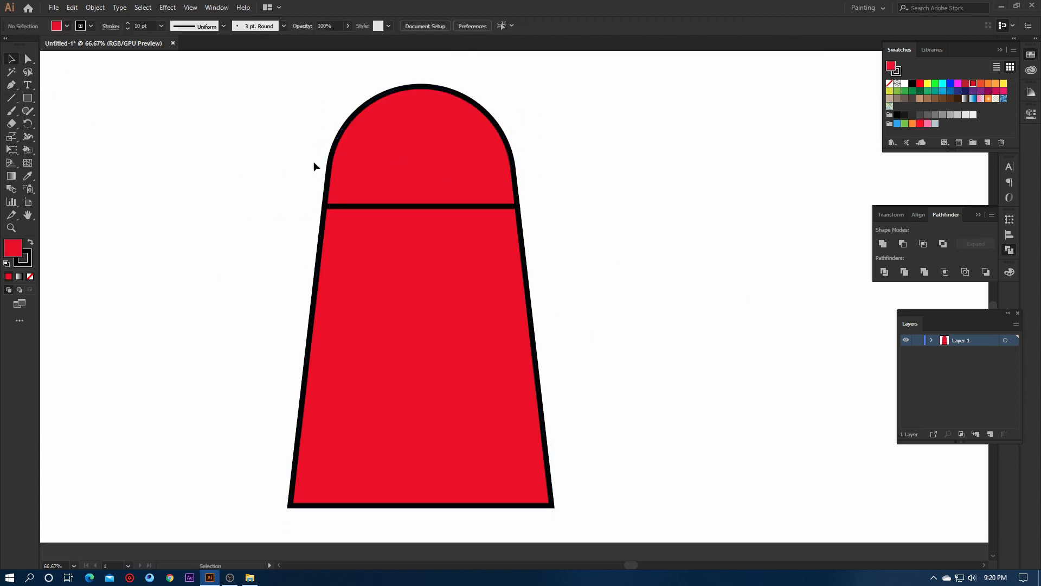
Set the stroke weight of both the dome and the body to 20 pt
{"action": "scroll", "coordinate": [333, 200], "scroll_direction": "down", "scroll_amount": 1}
{"action": "left_click_drag", "start_coordinate": [278, 152], "coordinate": [439, 363]}
{"action": "scroll", "coordinate": [150, 31], "scroll_direction": "up", "scroll_amount": 11}
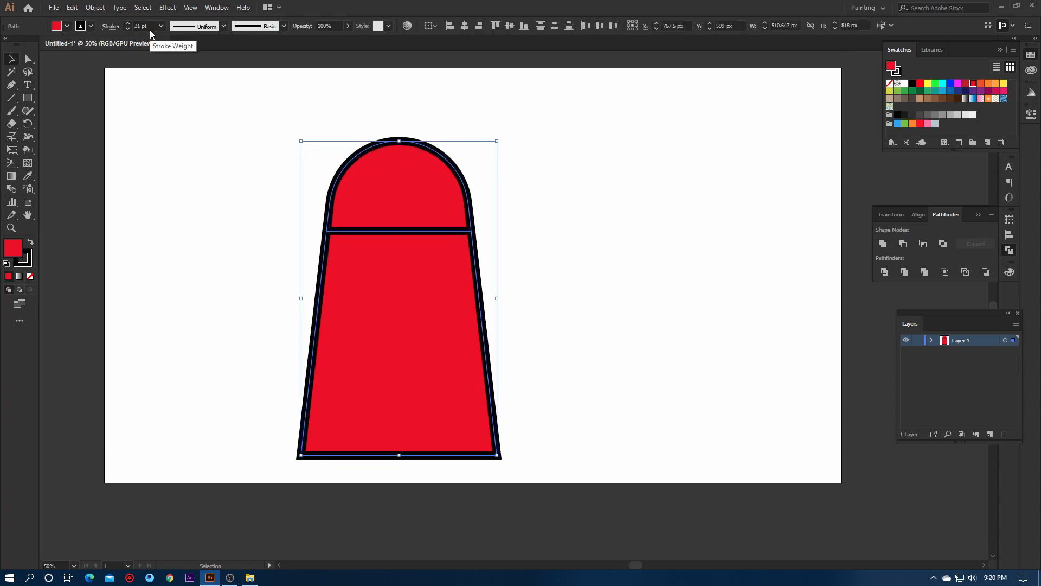
{"action": "scroll", "coordinate": [151, 31], "scroll_direction": "down", "scroll_amount": 1}
{"action": "left_click", "coordinate": [287, 152]}
{"action": "scroll", "coordinate": [289, 217], "scroll_direction": "up", "scroll_amount": 2}
{"action": "left_click", "coordinate": [454, 175]}
{"action": "scroll", "coordinate": [407, 162], "scroll_direction": "down", "scroll_amount": 2}
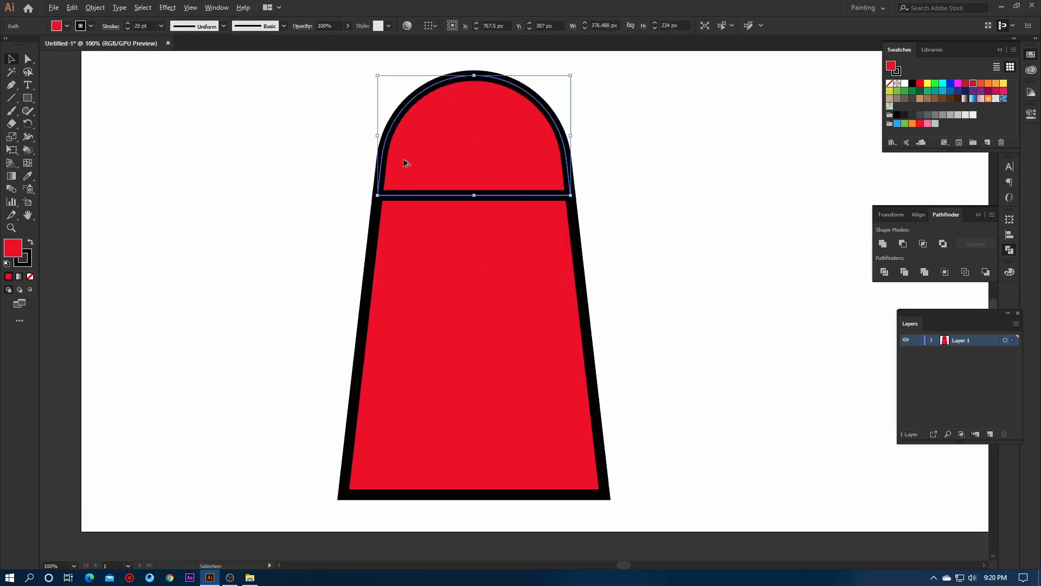
{"action": "left_click", "coordinate": [350, 163]}
{"action": "scroll", "coordinate": [423, 217], "scroll_direction": "up", "scroll_amount": 2}
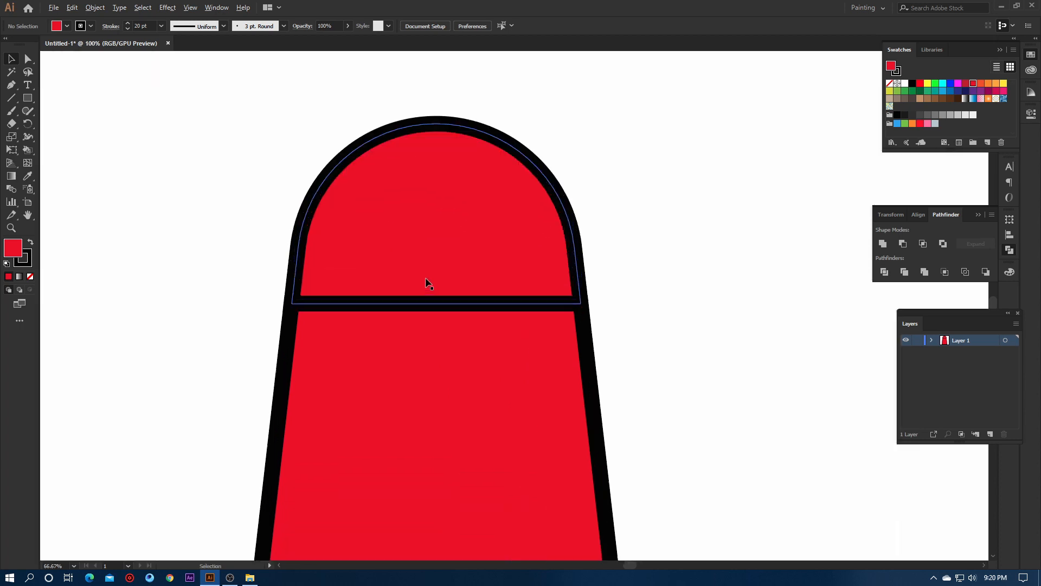
{"action": "left_click", "coordinate": [418, 161]}
{"action": "scroll", "coordinate": [441, 162], "scroll_direction": "down", "scroll_amount": 2}
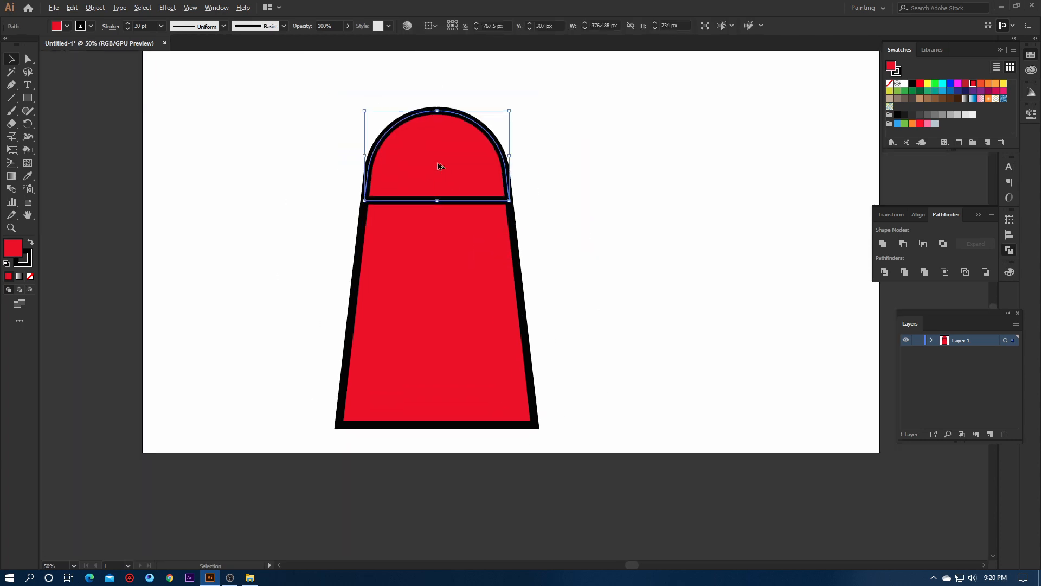
{"action": "left_click", "coordinate": [405, 351]}
{"action": "left_click", "coordinate": [597, 232]}
{"action": "left_click_drag", "start_coordinate": [320, 98], "coordinate": [512, 352]}
{"action": "left_click", "coordinate": [86, 8]}
{"action": "left_click", "coordinate": [248, 155]}
Place a spare copy of the dome and body outside the artboard on its right side
{"action": "scroll", "coordinate": [349, 199], "scroll_direction": "down", "scroll_amount": 2}
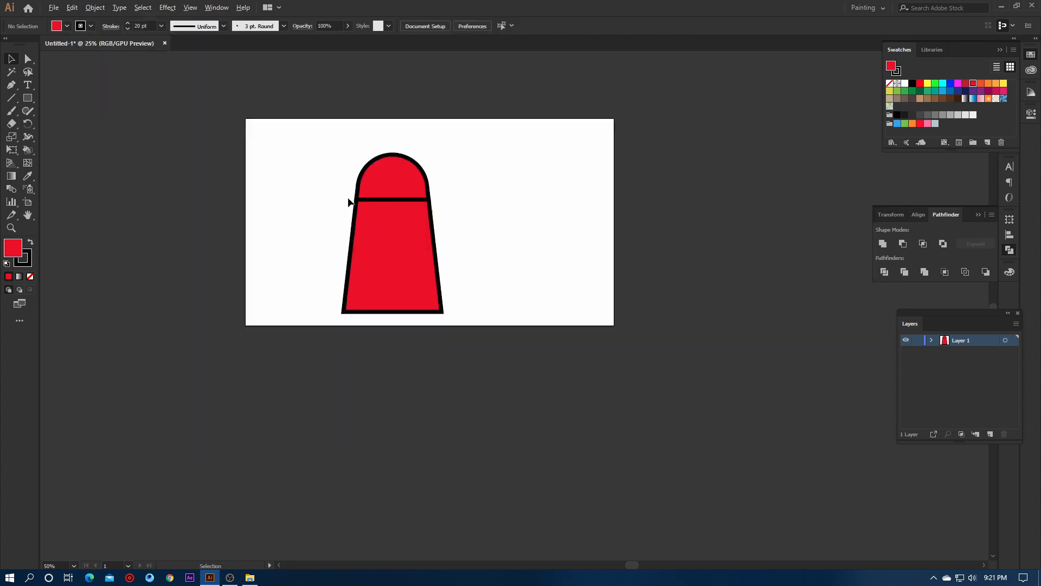
{"action": "left_click_drag", "start_coordinate": [303, 142], "coordinate": [493, 317]}
{"action": "left_click_drag", "start_coordinate": [409, 227], "coordinate": [718, 210]}
{"action": "left_click", "coordinate": [559, 212]}
{"action": "scroll", "coordinate": [359, 190], "scroll_direction": "up", "scroll_amount": 3}
{"action": "left_click_drag", "start_coordinate": [373, 182], "coordinate": [373, 206]}
{"action": "key", "text": "ctrl+z"}
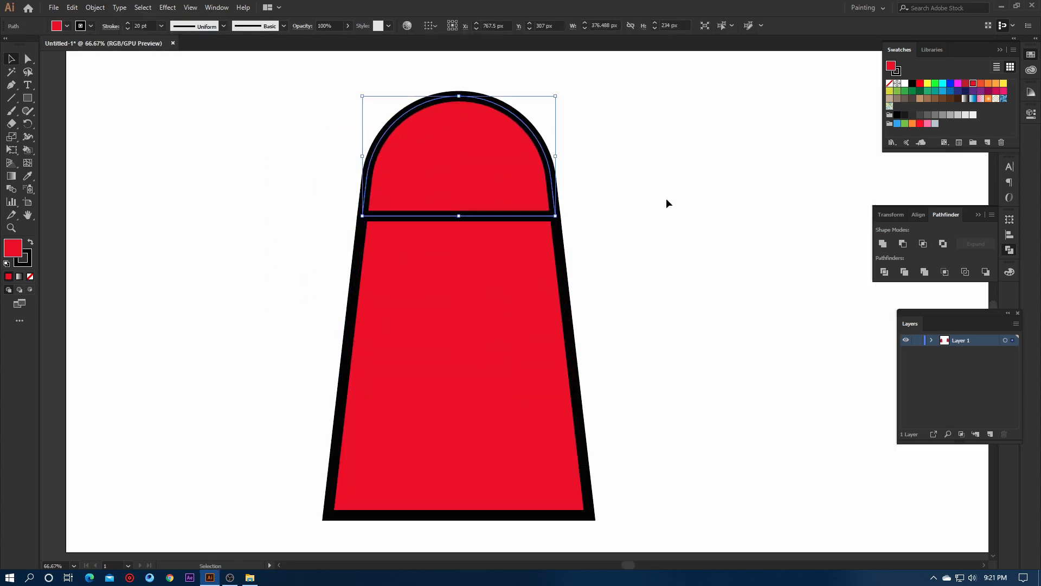
Expand the dome and body on the artboard so their strokes become shapes, and ungroup the fills from the outlines
{"action": "left_click_drag", "start_coordinate": [667, 202], "coordinate": [382, 317]}
{"action": "left_click", "coordinate": [95, 8]}
{"action": "left_click", "coordinate": [114, 123]}
{"action": "left_click", "coordinate": [496, 347]}
{"action": "right_click", "coordinate": [422, 176]}
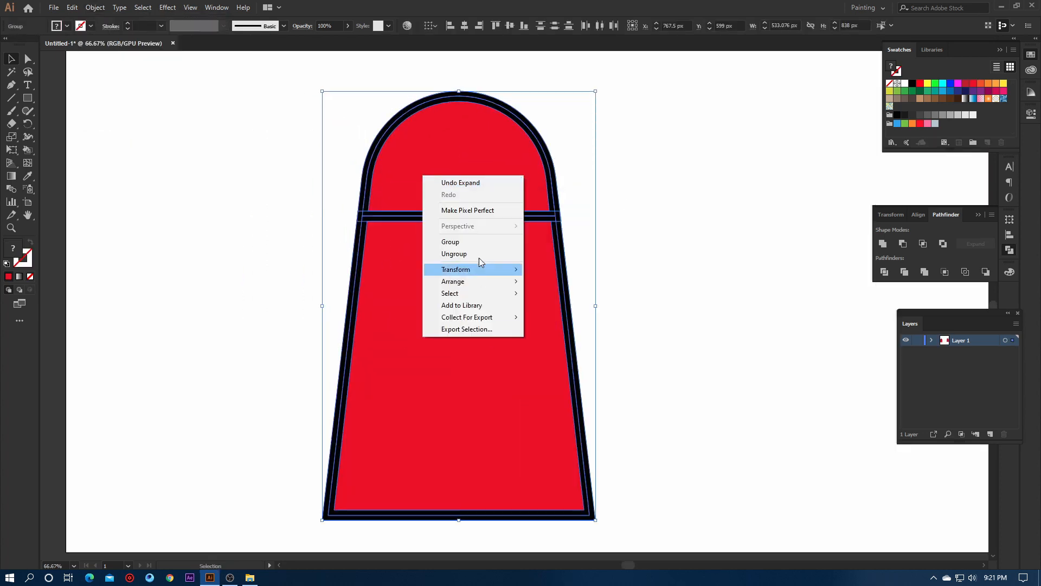
{"action": "left_click", "coordinate": [484, 268]}
{"action": "right_click", "coordinate": [468, 266]}
{"action": "left_click", "coordinate": [630, 333]}
Test whether the expanded fills and outlines move separately, and undo each move
{"action": "left_click", "coordinate": [382, 140]}
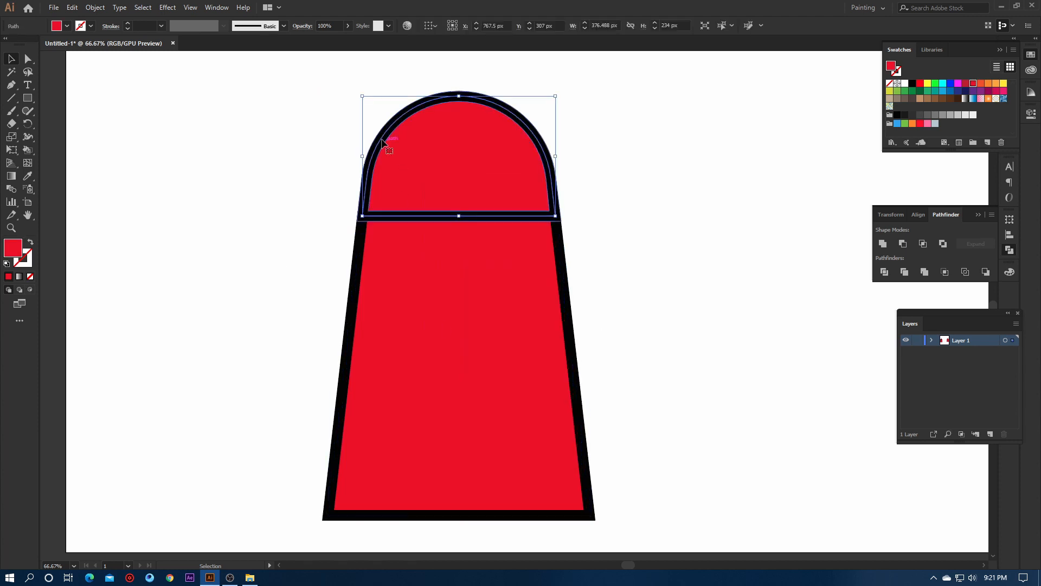
{"action": "left_click_drag", "start_coordinate": [326, 150], "coordinate": [420, 301]}
{"action": "scroll", "coordinate": [428, 295], "scroll_direction": "up", "scroll_amount": 1}
{"action": "key", "text": "super"}
{"action": "key", "text": "super"}
{"action": "scroll", "coordinate": [428, 295], "scroll_direction": "up", "scroll_amount": 1}
{"action": "left_click_drag", "start_coordinate": [460, 325], "coordinate": [465, 332]}
{"action": "key", "text": "ctrl+z"}
{"action": "scroll", "coordinate": [441, 128], "scroll_direction": "up", "scroll_amount": 5}
{"action": "left_click_drag", "start_coordinate": [435, 161], "coordinate": [556, 202]}
{"action": "key", "text": "ctrl+z"}
{"action": "left_click", "coordinate": [596, 211]}
{"action": "scroll", "coordinate": [450, 233], "scroll_direction": "down", "scroll_amount": 2}
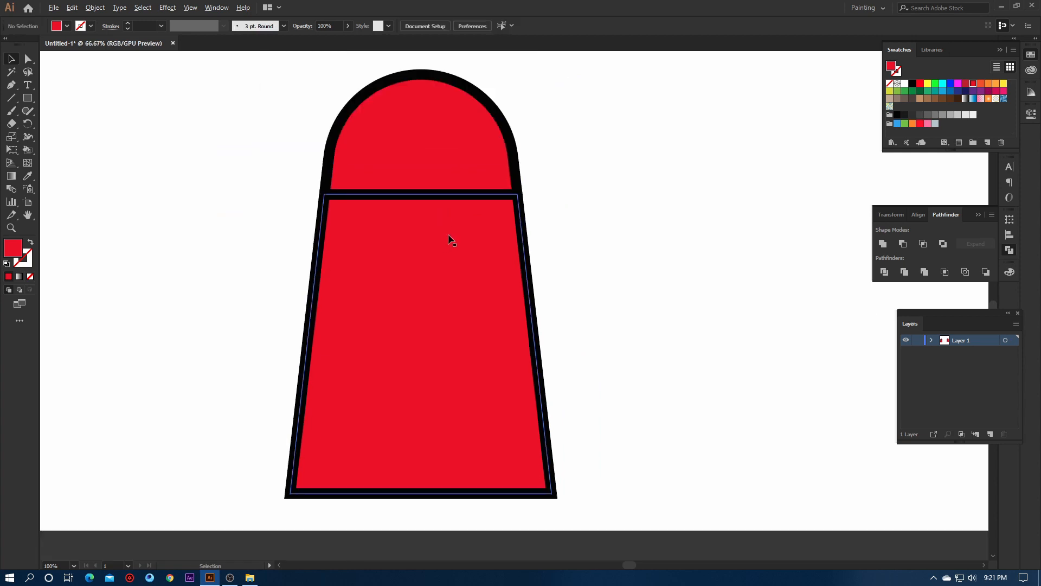
Isolate the dome's fill and place an enlarged copy offset to the upper left, overlapping the original's left part
{"action": "scroll", "coordinate": [453, 168], "scroll_direction": "up", "scroll_amount": 1}
{"action": "double_click", "coordinate": [455, 172]}
{"action": "scroll", "coordinate": [486, 274], "scroll_direction": "up", "scroll_amount": 2}
{"action": "scroll", "coordinate": [495, 304], "scroll_direction": "down", "scroll_amount": 1}
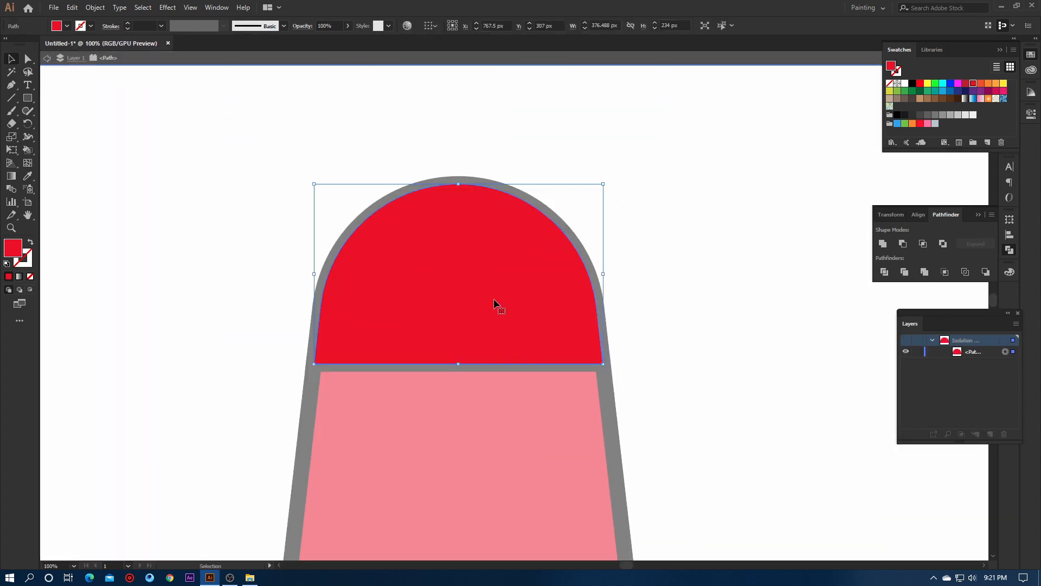
{"action": "left_click_drag", "start_coordinate": [470, 300], "coordinate": [401, 298]}
{"action": "left_click_drag", "start_coordinate": [509, 186], "coordinate": [563, 142]}
{"action": "left_click_drag", "start_coordinate": [422, 263], "coordinate": [379, 253]}
{"action": "left_click_drag", "start_coordinate": [499, 134], "coordinate": [534, 116]}
{"action": "left_click_drag", "start_coordinate": [393, 249], "coordinate": [355, 242]}
Duplicate the original dome fill in place, keeping the enlarged copy on top
{"action": "left_click", "coordinate": [551, 260]}
{"action": "key", "text": "Delete"}
{"action": "key", "text": "ctrl+z"}
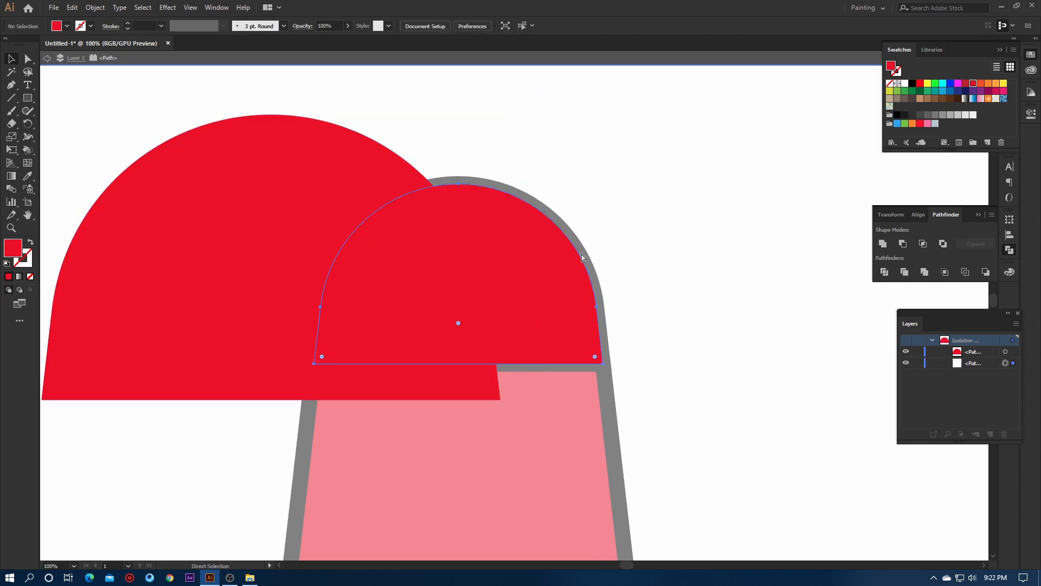
{"action": "key", "text": "ctrl+f"}
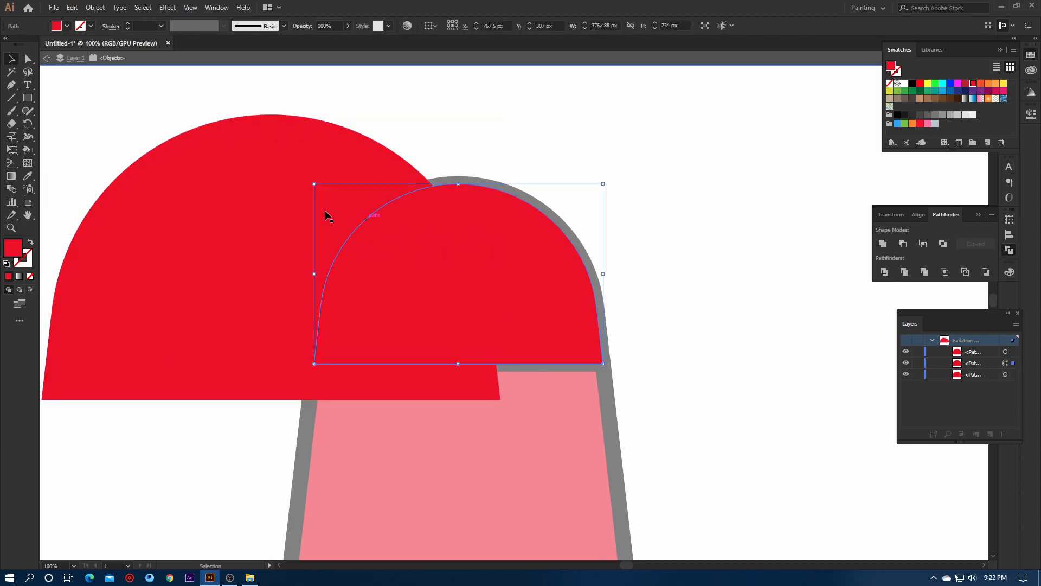
Trim the overlapping dome shapes with Shape Builder to a curved shading piece on the right, and darken it to #c81c24
{"action": "left_click", "coordinate": [408, 262], "text": "shift"}
{"action": "right_click", "coordinate": [30, 137]}
{"action": "left_click", "coordinate": [84, 242]}
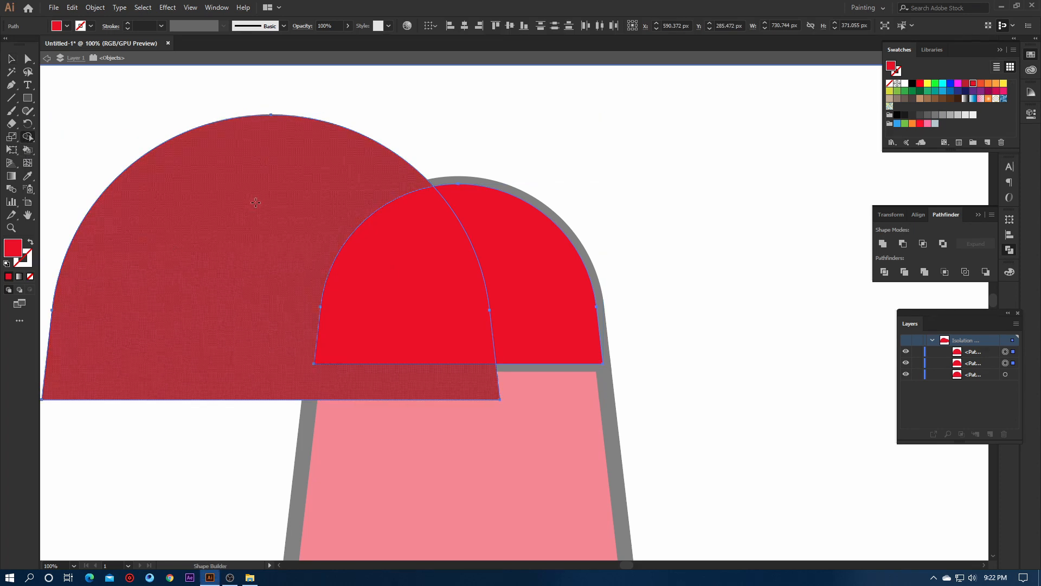
{"action": "left_click", "coordinate": [255, 239], "text": "alt"}
{"action": "left_click", "coordinate": [374, 255], "text": "alt"}
{"action": "left_click", "coordinate": [1009, 270]}
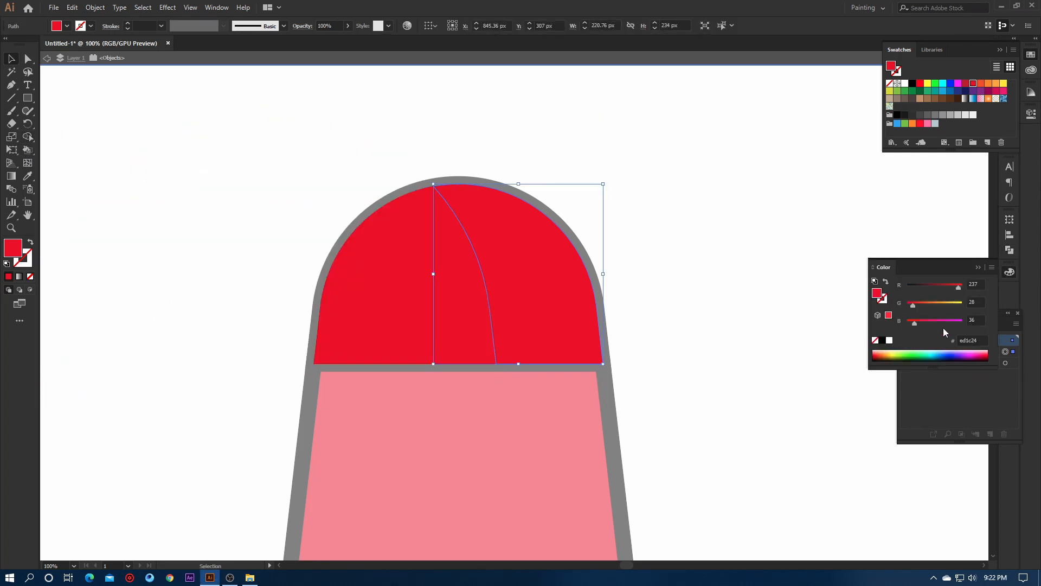
{"action": "left_click_drag", "start_coordinate": [961, 288], "coordinate": [951, 288]}
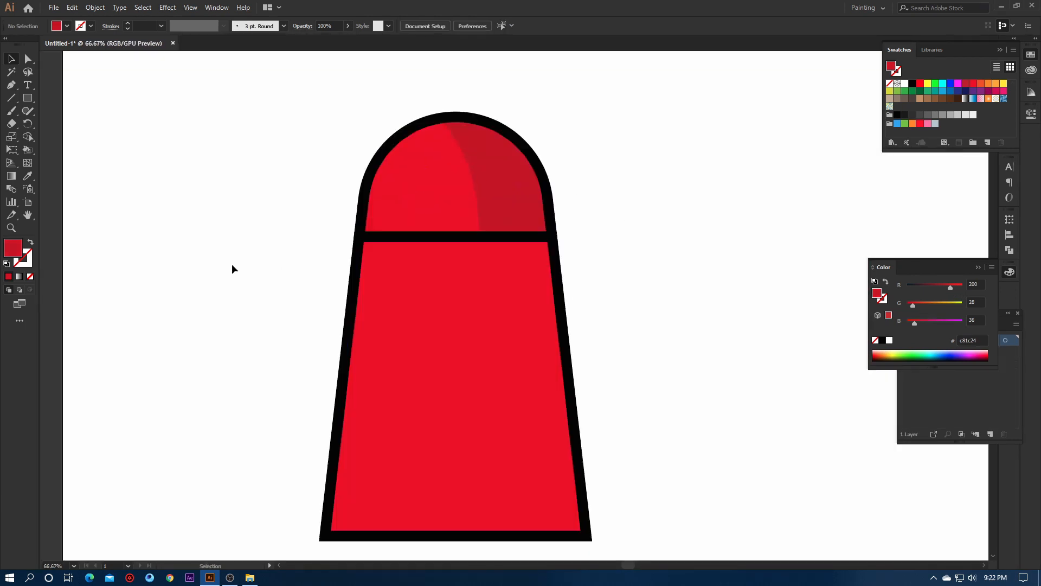
Isolate the body's fill, add a copy shifted to the left, and duplicate the original fill in place
{"action": "double_click", "coordinate": [481, 336]}
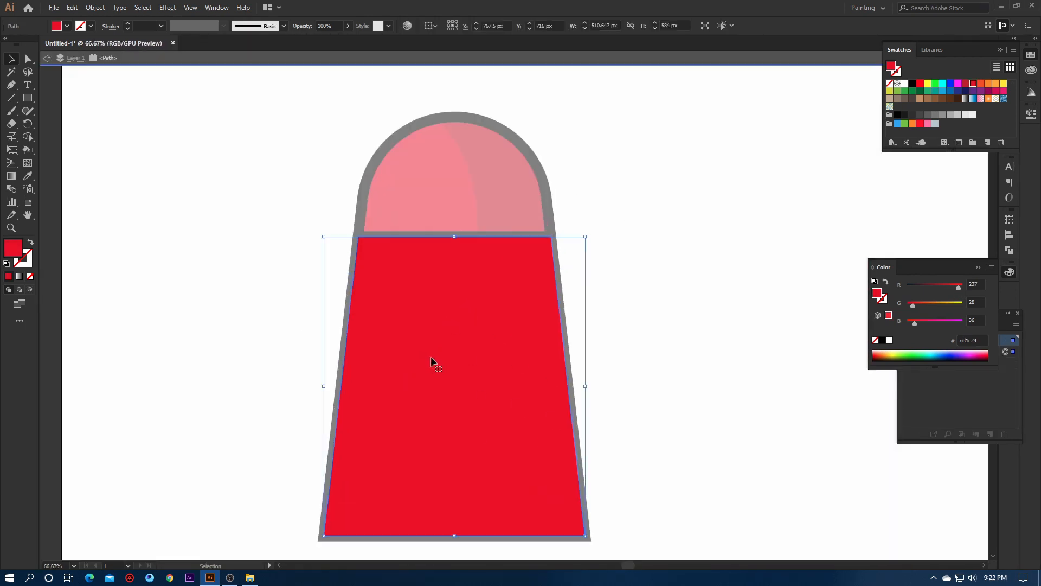
{"action": "left_click_drag", "start_coordinate": [446, 353], "coordinate": [346, 354]}
{"action": "key", "text": "a"}
{"action": "left_click", "coordinate": [534, 316]}
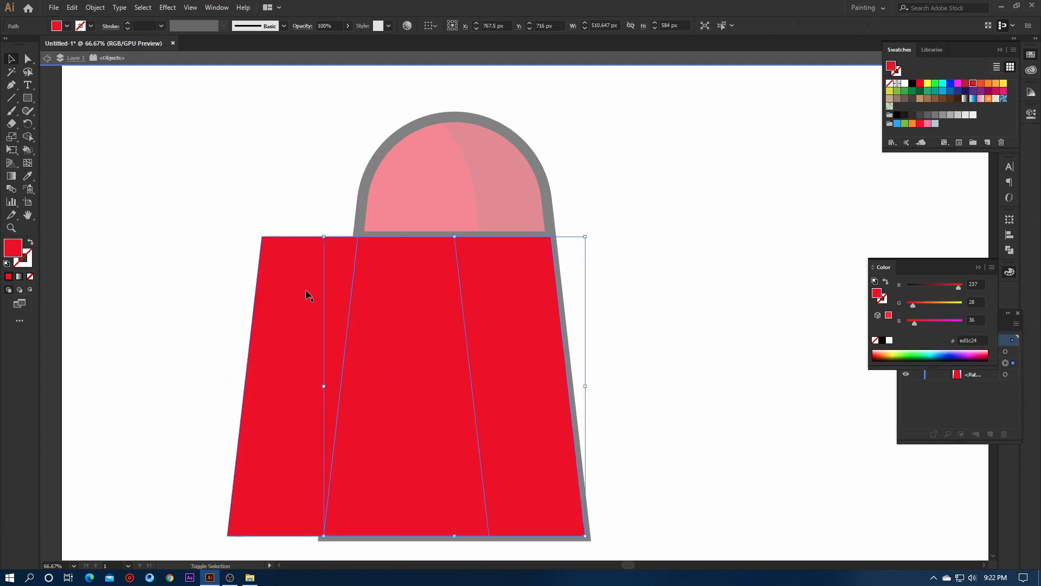
Trim the overlapping body shapes with Shape Builder to a shading strip on the right, and darken it to #c01c24
{"action": "key", "text": "shift+m"}
{"action": "left_click", "coordinate": [242, 319], "text": "alt"}
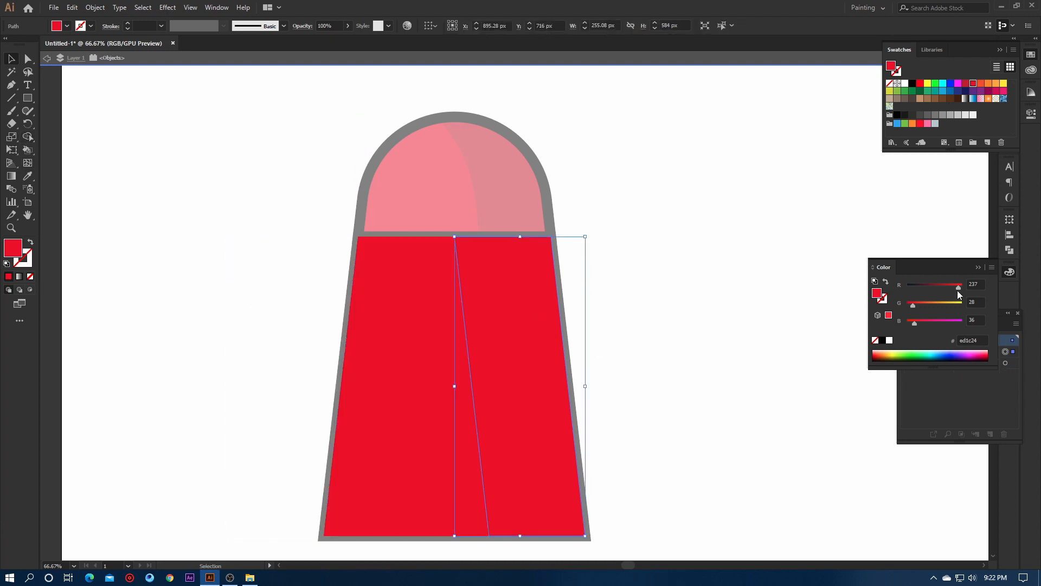
{"action": "left_click_drag", "start_coordinate": [958, 287], "coordinate": [949, 288]}
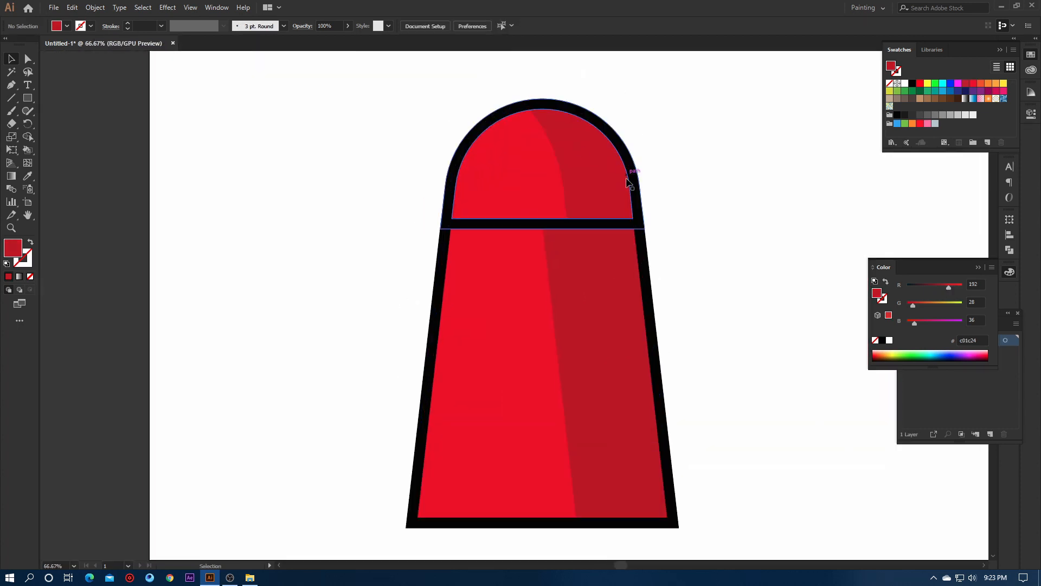
Group the dome's fill with its shading, and group the body's fill with its shading
{"action": "left_click", "coordinate": [582, 166]}
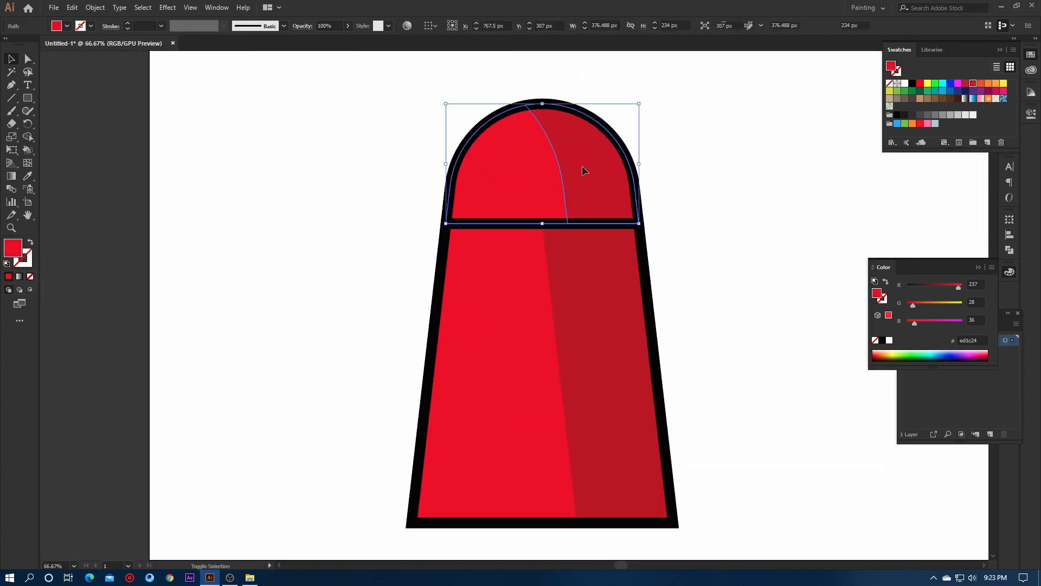
{"action": "right_click", "coordinate": [565, 175]}
{"action": "left_click", "coordinate": [598, 242]}
{"action": "left_click", "coordinate": [527, 309]}
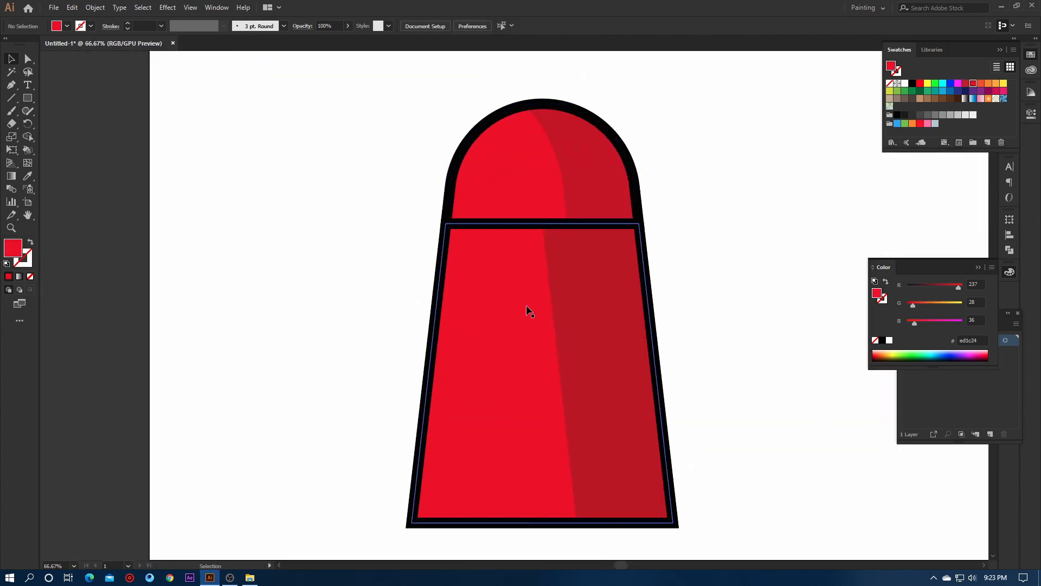
{"action": "right_click", "coordinate": [593, 296]}
{"action": "left_click", "coordinate": [630, 356]}
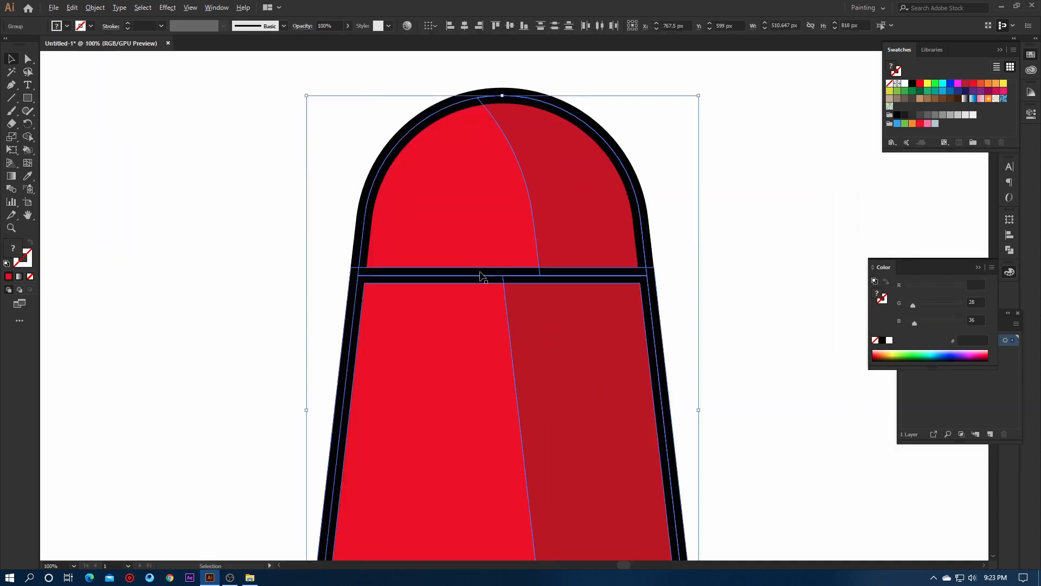
Nudge both fill groups to the right so they sit offset from the black outlines
{"action": "key", "text": "ctrl+minus"}
{"action": "key", "text": "ctrl+minus"}
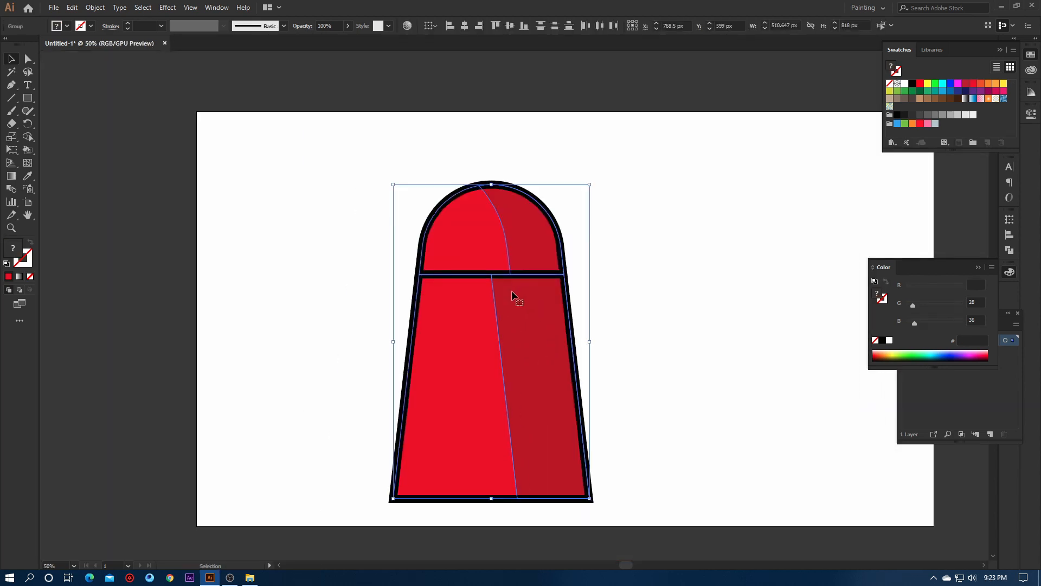
{"action": "key", "text": "Right"}
{"action": "key", "text": "Right"}
{"action": "key", "text": "Right"}
{"action": "key", "text": "Right"}
{"action": "key", "text": "Right"}
{"action": "key", "text": "Right"}
{"action": "key", "text": "Right"}
{"action": "key", "text": "Right"}
{"action": "key", "text": "Right"}
{"action": "key", "text": "Right"}
{"action": "key", "text": "Right"}
{"action": "key", "text": "Right"}
{"action": "key", "text": "Right"}
{"action": "key", "text": "Right"}
{"action": "key", "text": "Right"}
{"action": "key", "text": "Right"}
{"action": "key", "text": "Right"}
{"action": "key", "text": "Right"}
{"action": "key", "text": "Right"}
{"action": "key", "text": "Right"}
{"action": "left_click", "coordinate": [672, 230]}
{"action": "scroll", "coordinate": [682, 223], "scroll_direction": "down", "scroll_amount": 2}
{"action": "scroll", "coordinate": [682, 223], "scroll_direction": "up", "scroll_amount": 3}
{"action": "left_click_drag", "start_coordinate": [764, 186], "coordinate": [670, 185]}
{"action": "scroll", "coordinate": [532, 265], "scroll_direction": "down", "scroll_amount": 2}
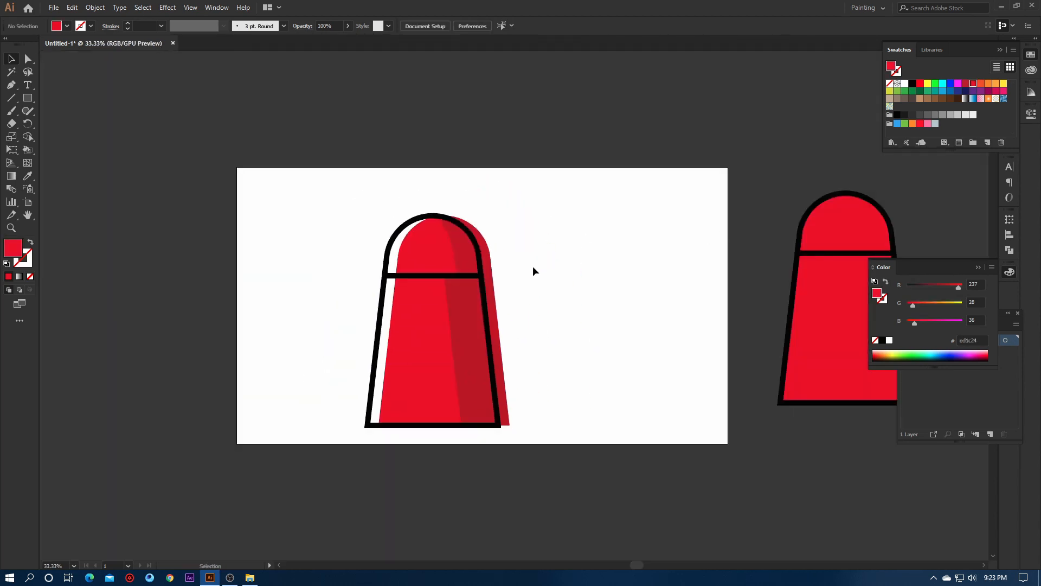
Move the whole domed figure, fills and outlines together, toward the left side of the artboard
{"action": "left_click_drag", "start_coordinate": [511, 178], "coordinate": [335, 422]}
{"action": "left_click_drag", "start_coordinate": [463, 347], "coordinate": [394, 343]}
{"action": "left_click", "coordinate": [650, 313]}
Draw a 20 pt black-outlined windmill blade with the Pen tool: a stem about 514 px tall with a panel about 134 px wide beside it
{"action": "scroll", "coordinate": [563, 281], "scroll_direction": "up", "scroll_amount": 2}
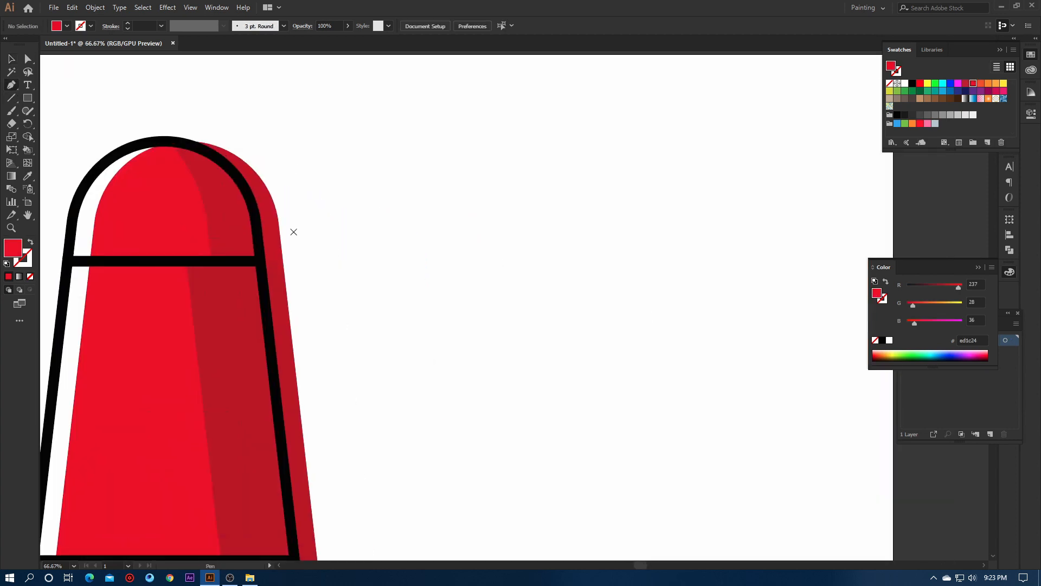
{"action": "left_click", "coordinate": [161, 26]}
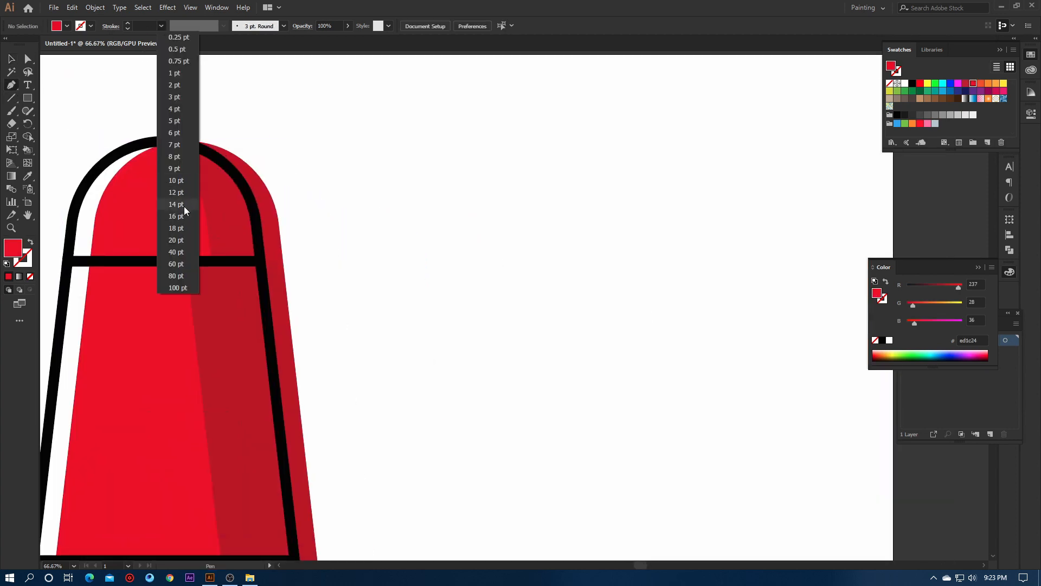
{"action": "left_click", "coordinate": [175, 240]}
{"action": "scroll", "coordinate": [485, 236], "scroll_direction": "down", "scroll_amount": 2}
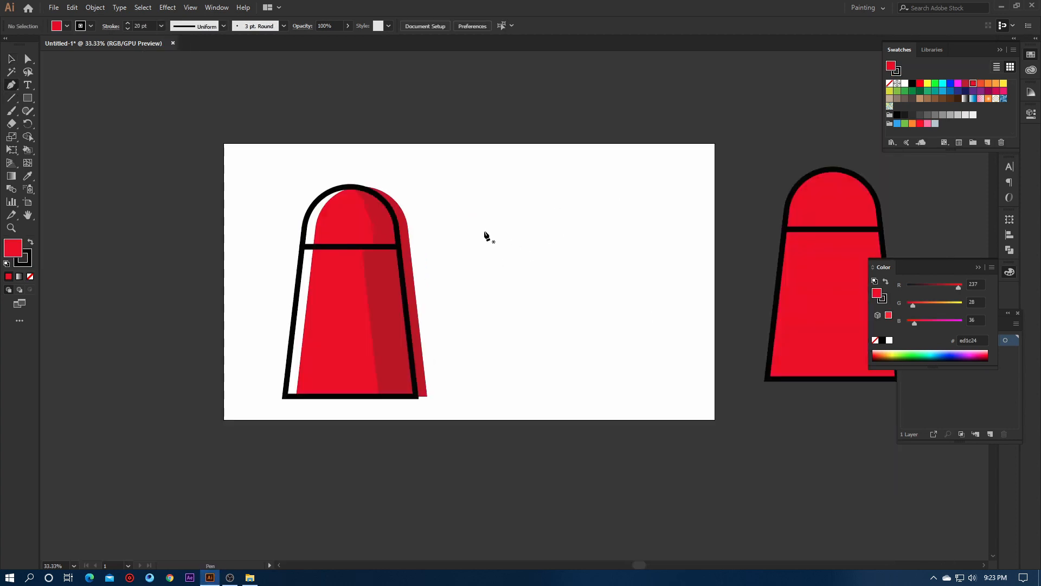
{"action": "left_click", "coordinate": [540, 217]}
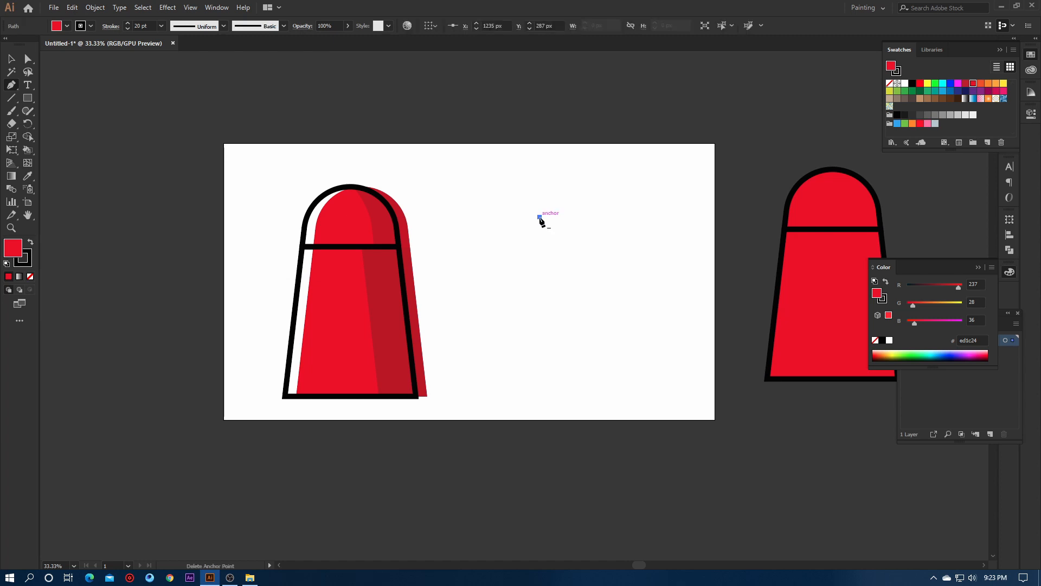
{"action": "left_click", "coordinate": [539, 250]}
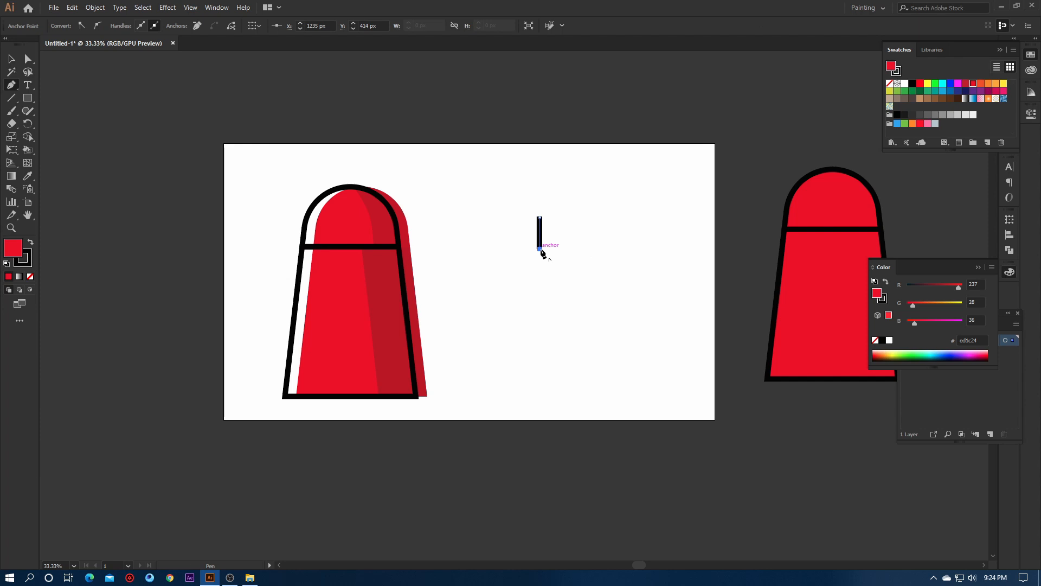
{"action": "key", "text": "ctrl+z"}
{"action": "left_click", "coordinate": [539, 349]}
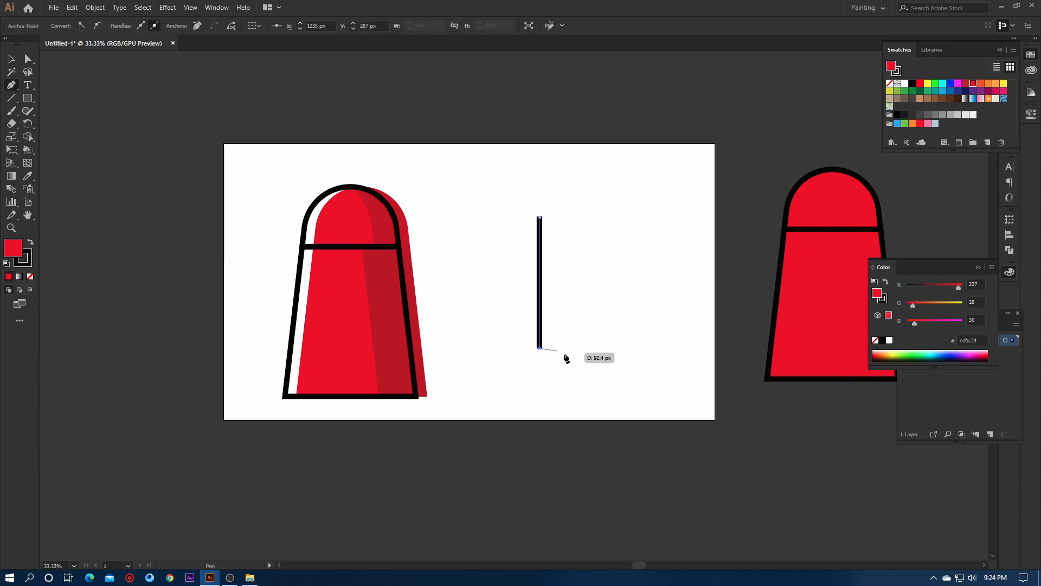
{"action": "left_click", "coordinate": [574, 348]}
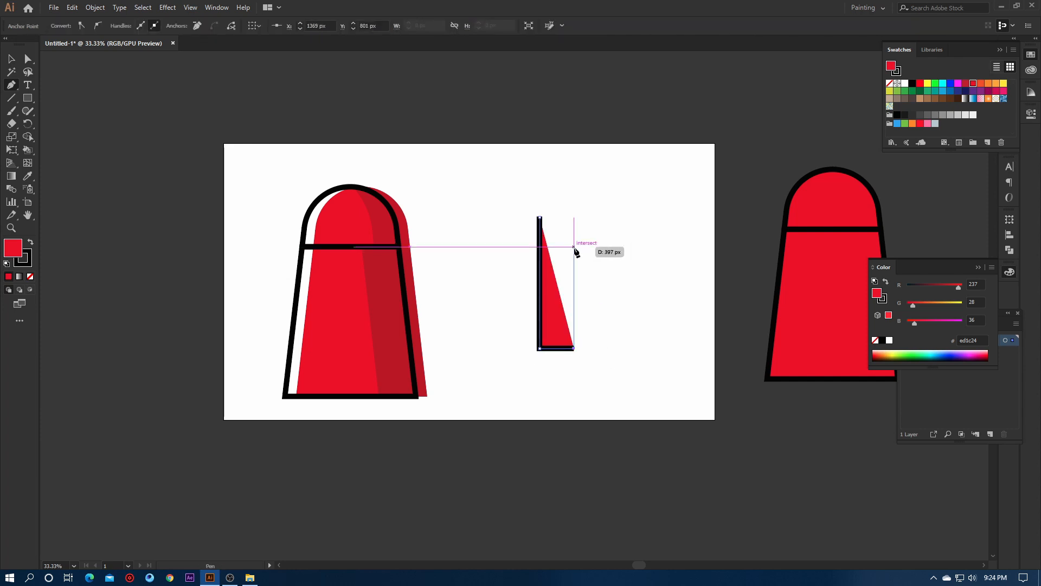
{"action": "left_click", "coordinate": [574, 247]}
{"action": "scroll", "coordinate": [542, 248], "scroll_direction": "up", "scroll_amount": 4, "text": "alt"}
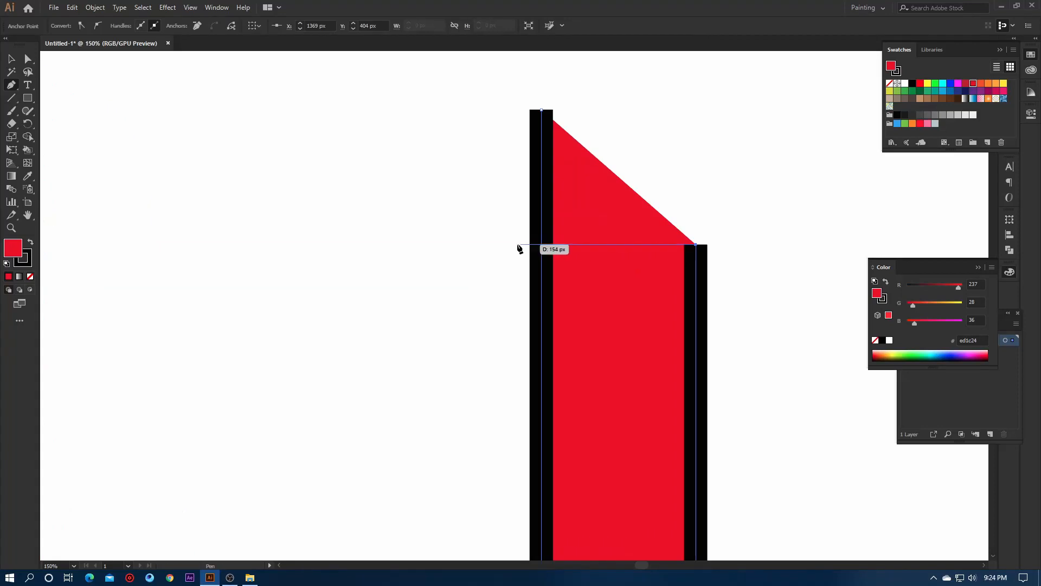
{"action": "left_click", "coordinate": [484, 247]}
{"action": "key", "text": "ctrl+minus"}
{"action": "key", "text": "ctrl+minus"}
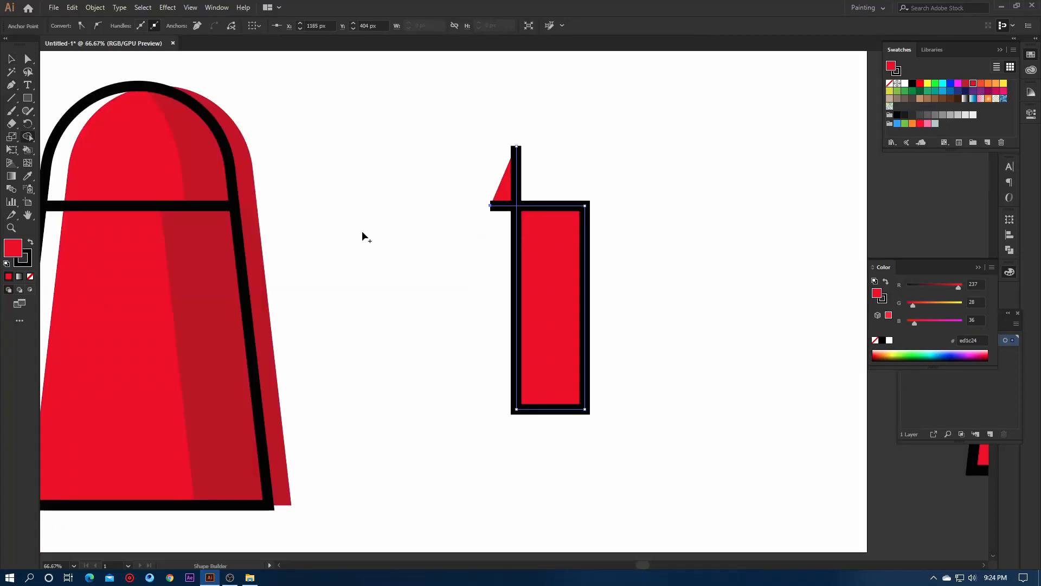
Trim the excess line and red corner beyond the blade's stem with Shape Builder, leaving a clean rectangular panel
{"action": "key", "text": "ctrl+plus"}
{"action": "key", "text": "ctrl+plus"}
{"action": "key", "text": "ctrl+plus"}
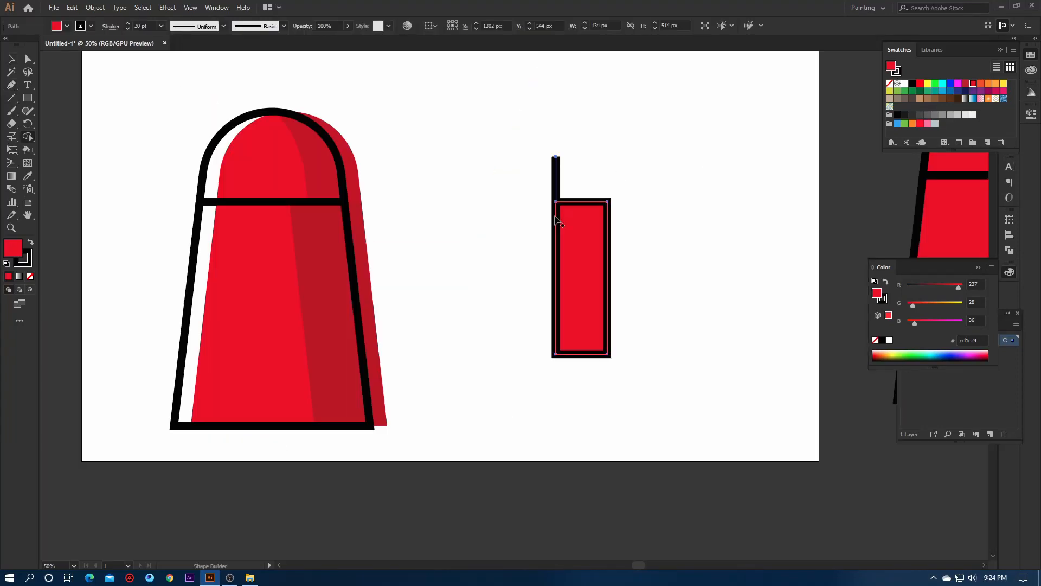
Rotate copies of the blade by 360/4 degrees about the stem's free end until four blades form a cross
{"action": "left_click", "coordinate": [569, 235], "text": "alt"}
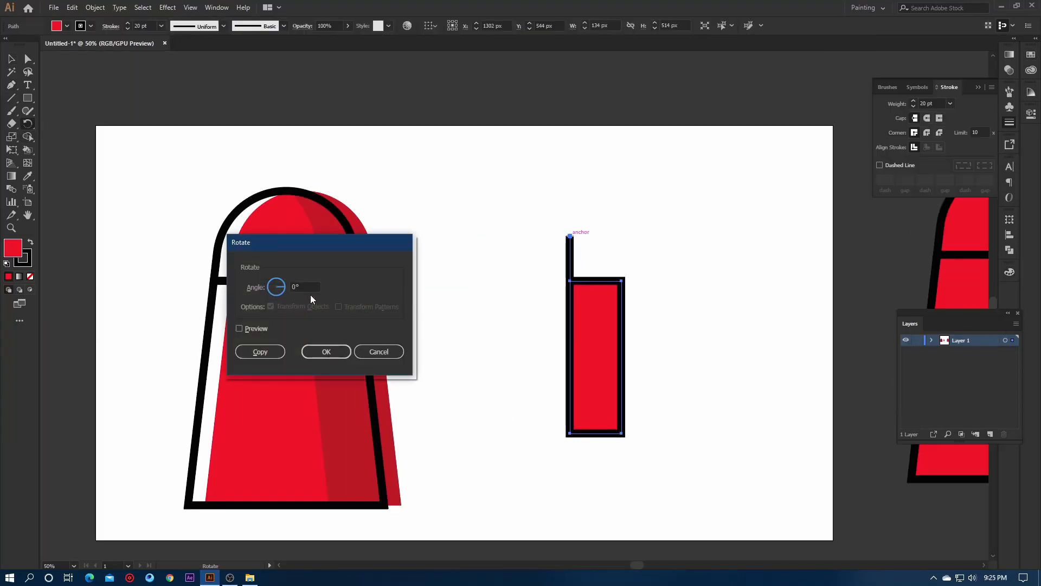
{"action": "type", "text": "360/4"}
{"action": "left_click", "coordinate": [239, 328]}
{"action": "left_click", "coordinate": [261, 351]}
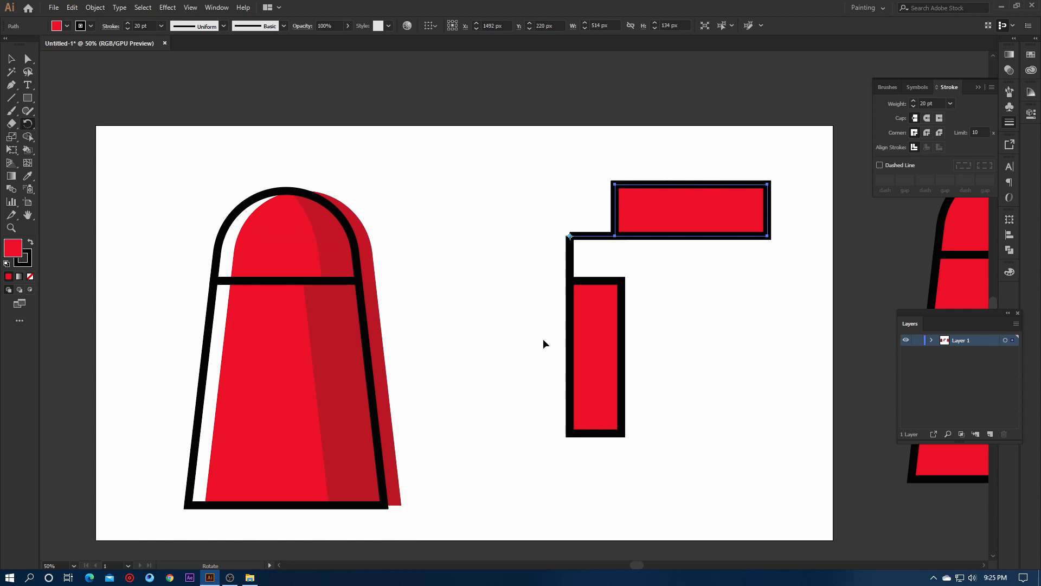
{"action": "key", "text": "ctrl+d"}
{"action": "key", "text": "ctrl+d"}
{"action": "scroll", "coordinate": [638, 168], "scroll_direction": "down", "scroll_amount": 1}
{"action": "left_click", "coordinate": [638, 167]}
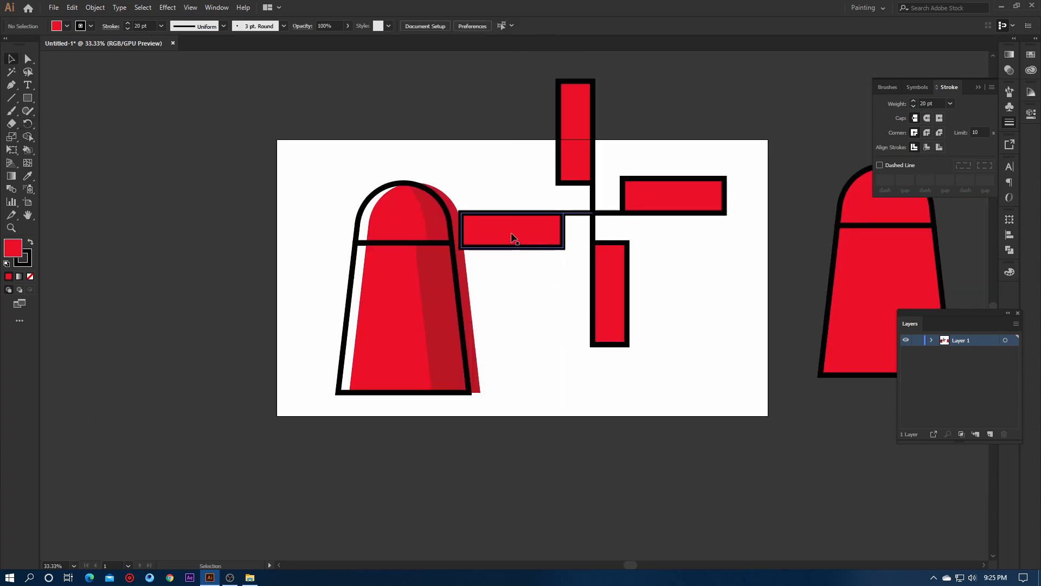
Change the fill of all four windmill blades to a medium brown swatch
{"action": "left_click", "coordinate": [511, 234]}
{"action": "left_click", "coordinate": [575, 157], "text": "shift"}
{"action": "left_click", "coordinate": [1009, 69]}
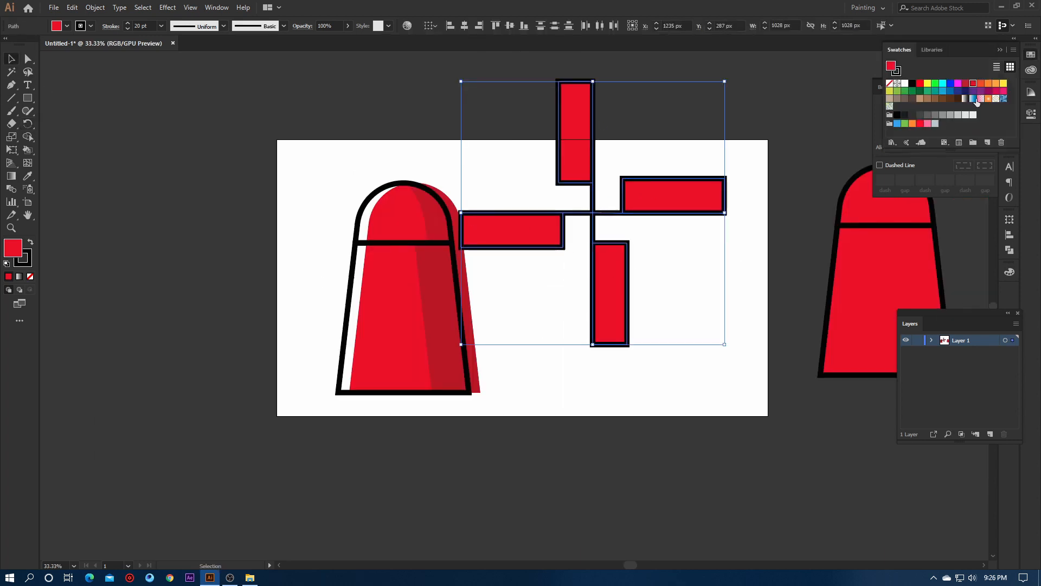
{"action": "left_click", "coordinate": [955, 98]}
{"action": "left_click", "coordinate": [950, 99]}
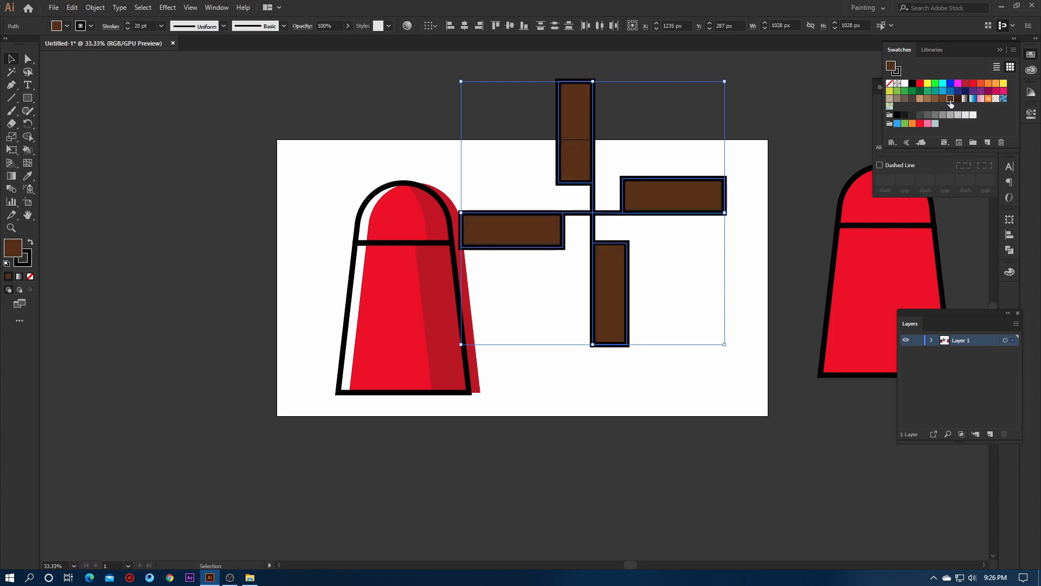
{"action": "left_click", "coordinate": [942, 99]}
{"action": "left_click", "coordinate": [935, 98]}
{"action": "left_click", "coordinate": [798, 93]}
Give the outlines of all four blades a round corner join
{"action": "scroll", "coordinate": [619, 175], "scroll_direction": "up", "scroll_amount": 1}
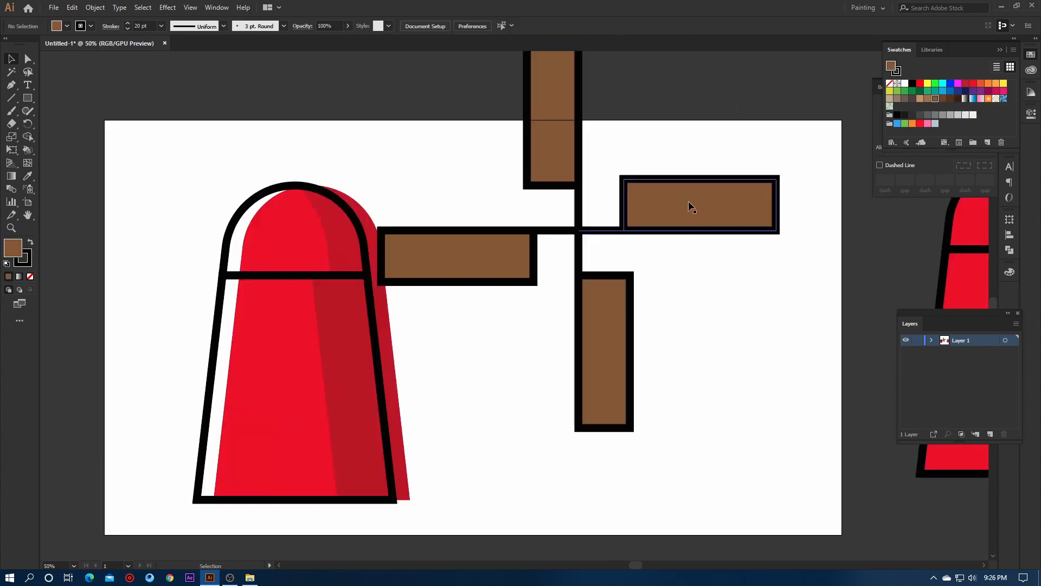
{"action": "scroll", "coordinate": [707, 239], "scroll_direction": "down", "scroll_amount": 1}
{"action": "left_click_drag", "start_coordinate": [547, 291], "coordinate": [752, 164]}
{"action": "left_click", "coordinate": [1002, 60]}
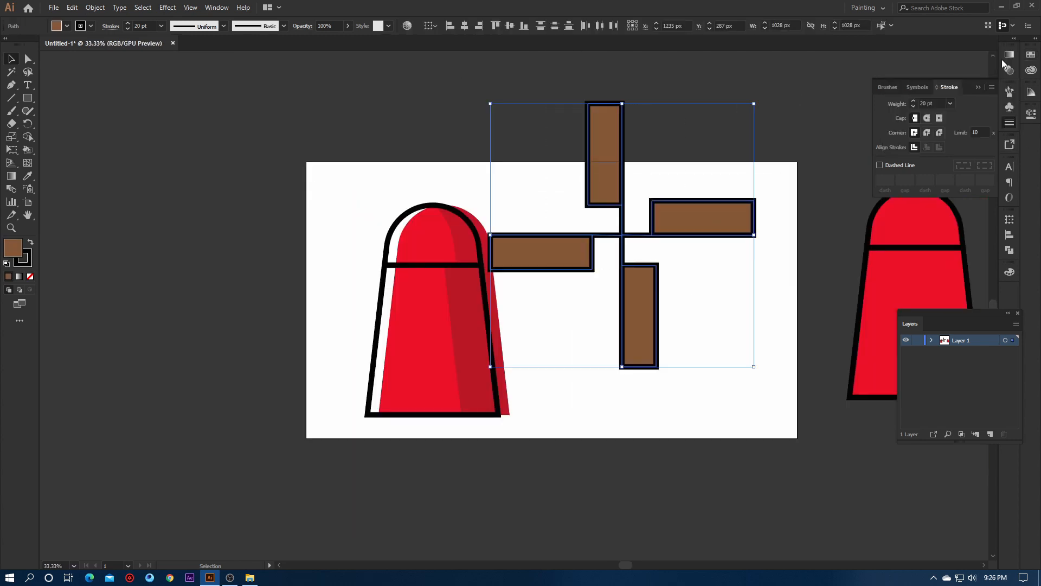
{"action": "left_click", "coordinate": [928, 132]}
{"action": "left_click", "coordinate": [775, 207]}
{"action": "scroll", "coordinate": [721, 155], "scroll_direction": "down", "scroll_amount": 3}
{"action": "scroll", "coordinate": [664, 154], "scroll_direction": "up", "scroll_amount": 3}
{"action": "left_click_drag", "start_coordinate": [644, 161], "coordinate": [751, 241]}
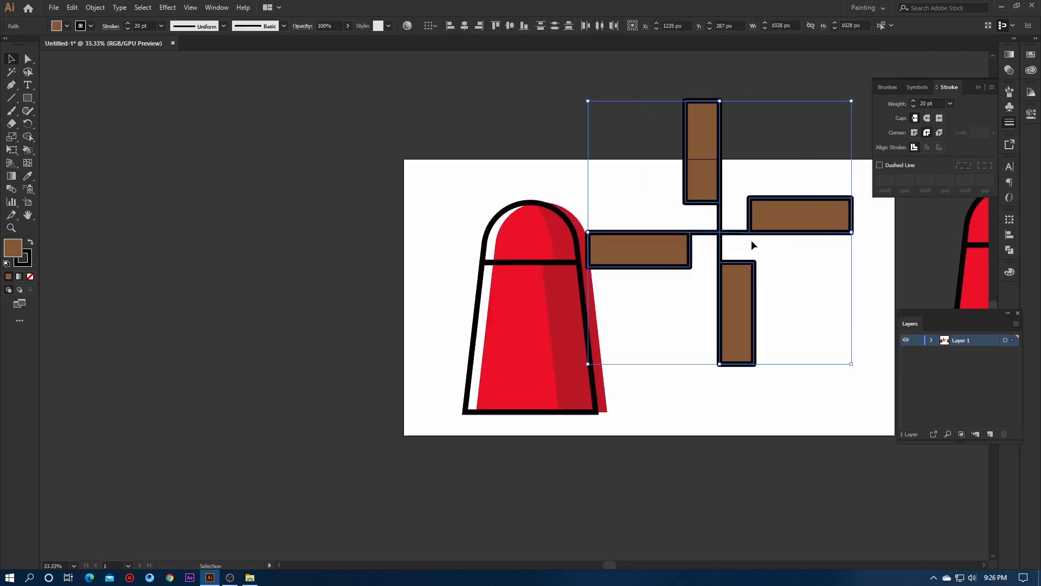
Draw a hub circle of about 76 px with the Ellipse tool where the four blade stems meet
{"action": "left_click", "coordinate": [336, 141]}
{"action": "left_click_drag", "start_coordinate": [28, 98], "coordinate": [72, 125]}
{"action": "scroll", "coordinate": [719, 233], "scroll_direction": "up", "scroll_amount": 4}
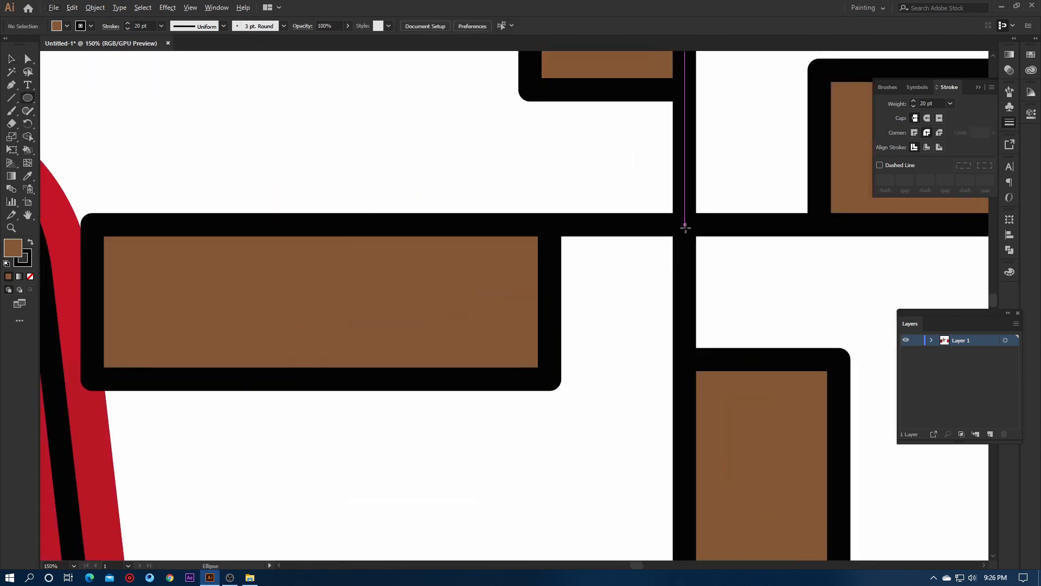
{"action": "scroll", "coordinate": [641, 204], "scroll_direction": "down", "scroll_amount": 1}
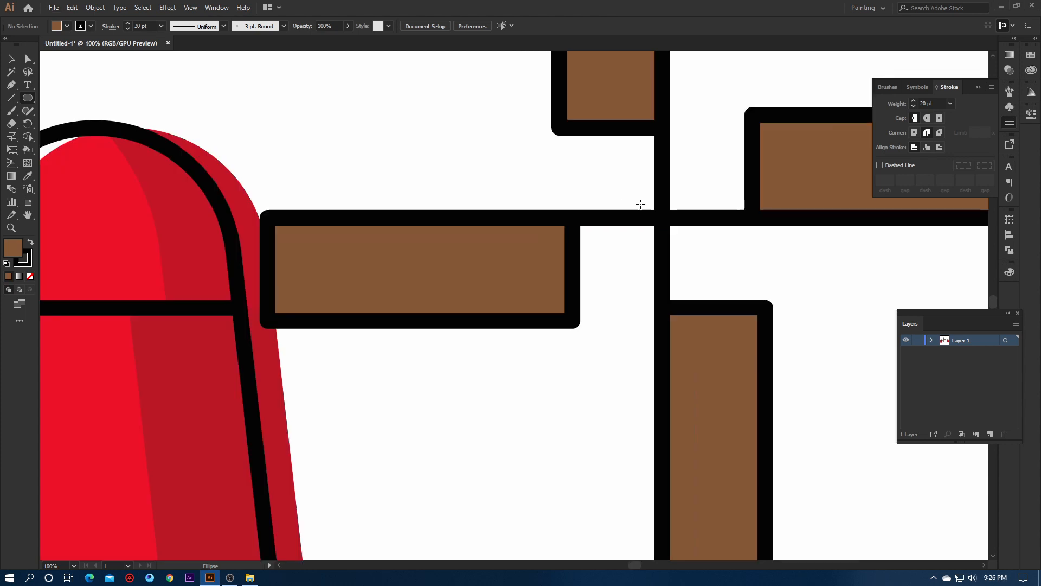
{"action": "left_click_drag", "start_coordinate": [671, 244], "coordinate": [695, 243]}
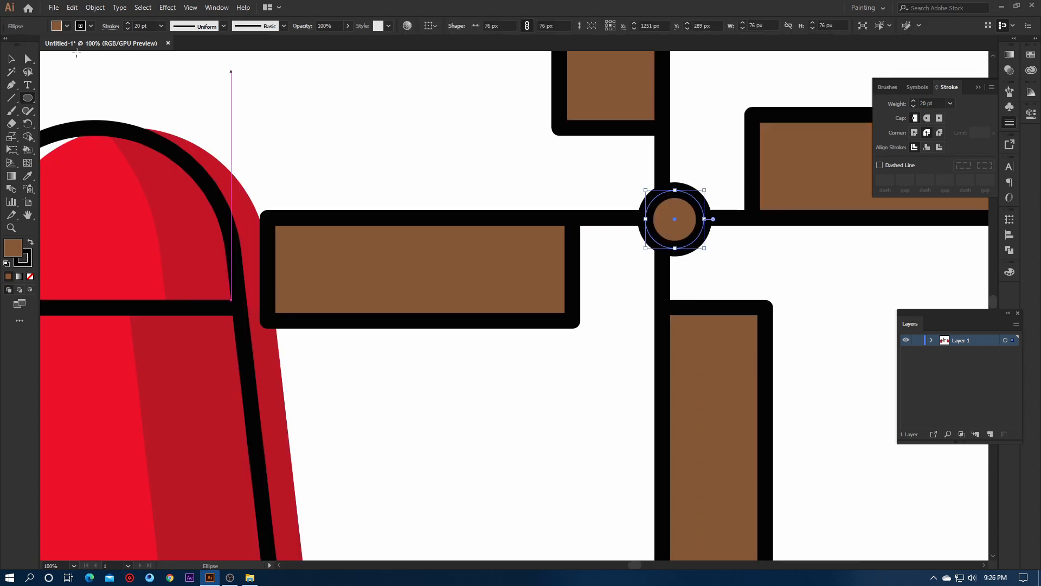
Fill the hub circle with black and remove its stroke
{"action": "left_click", "coordinate": [66, 26]}
{"action": "left_click", "coordinate": [161, 29]}
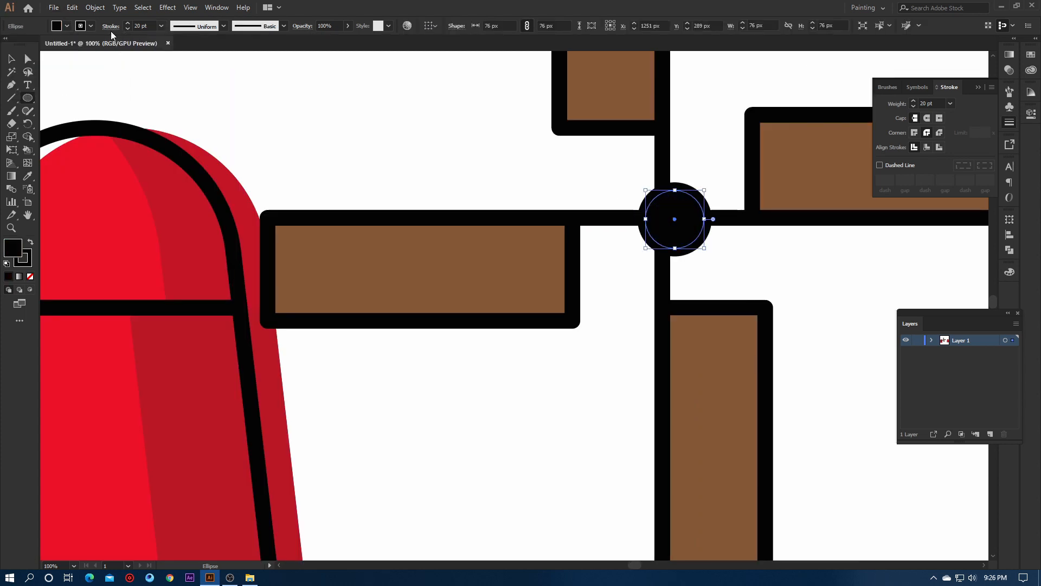
{"action": "key", "text": "Return"}
{"action": "left_click", "coordinate": [11, 59]}
{"action": "scroll", "coordinate": [461, 147], "scroll_direction": "down", "scroll_amount": 3}
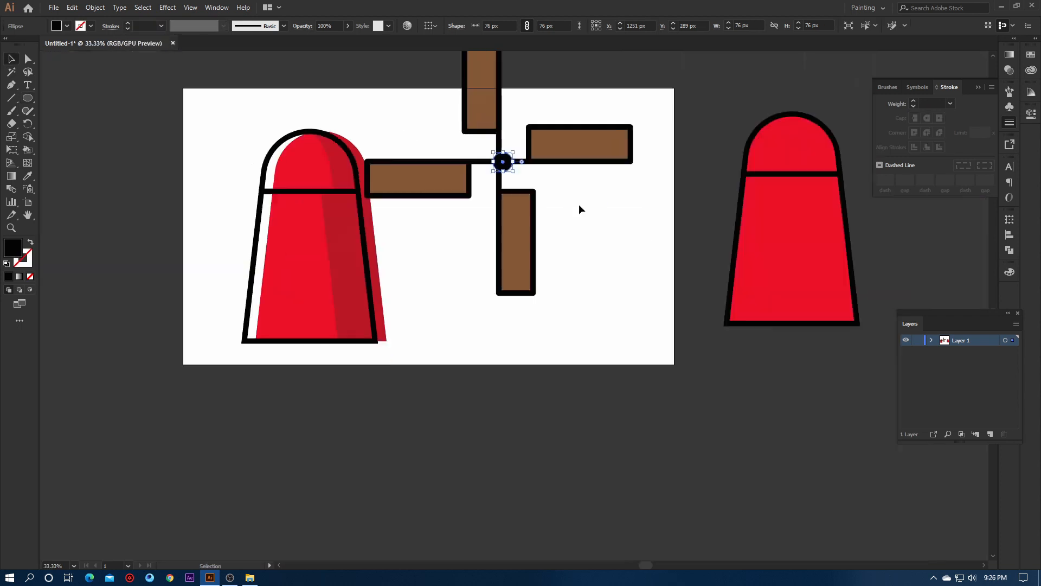
Centre the black hub circle exactly on the crossing of the four blade stems
{"action": "left_click", "coordinate": [578, 205]}
{"action": "scroll", "coordinate": [531, 166], "scroll_direction": "up", "scroll_amount": 2}
{"action": "left_click", "coordinate": [480, 158]}
{"action": "left_click", "coordinate": [646, 205]}
{"action": "scroll", "coordinate": [648, 205], "scroll_direction": "down", "scroll_amount": 4}
{"action": "scroll", "coordinate": [637, 189], "scroll_direction": "up", "scroll_amount": 1}
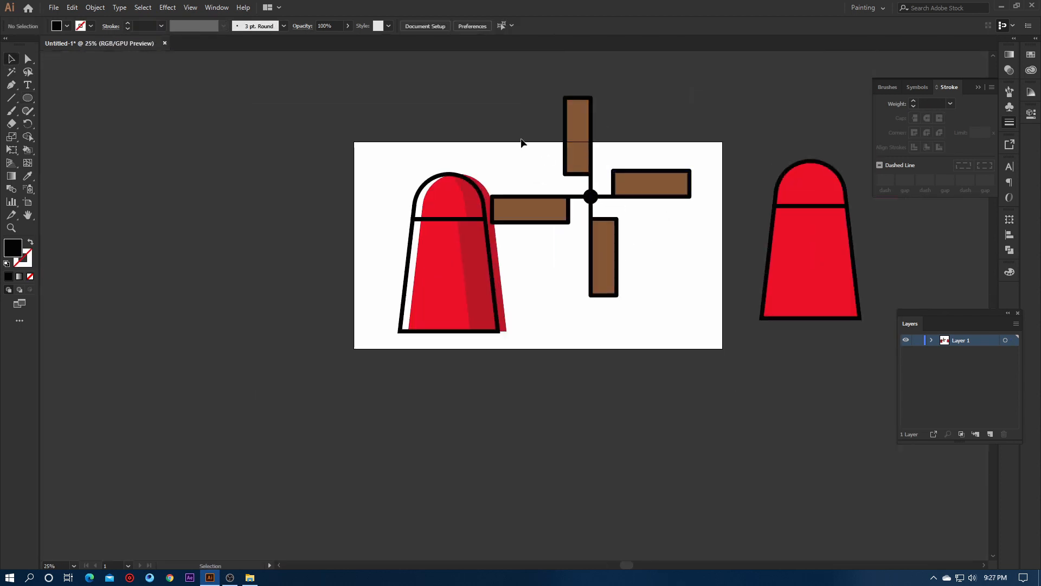
Move the four blades and the hub together onto the dome of the red tower
{"action": "left_click_drag", "start_coordinate": [516, 141], "coordinate": [631, 242]}
{"action": "left_click_drag", "start_coordinate": [646, 185], "coordinate": [506, 190]}
{"action": "left_click", "coordinate": [667, 187]}
{"action": "scroll", "coordinate": [666, 187], "scroll_direction": "down", "scroll_amount": 2}
{"action": "scroll", "coordinate": [667, 182], "scroll_direction": "up", "scroll_amount": 4}
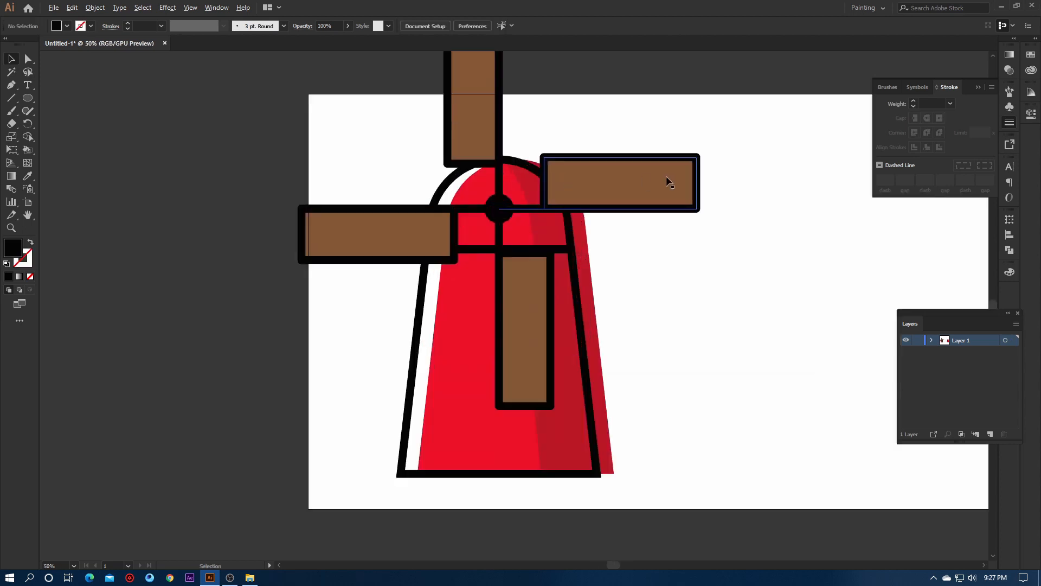
{"action": "scroll", "coordinate": [667, 181], "scroll_direction": "down", "scroll_amount": 2}
{"action": "left_click_drag", "start_coordinate": [667, 181], "coordinate": [666, 230]}
{"action": "scroll", "coordinate": [651, 232], "scroll_direction": "up", "scroll_amount": 2}
Select all four brown blades and group them
{"action": "left_click", "coordinate": [578, 238]}
{"action": "scroll", "coordinate": [586, 238], "scroll_direction": "up", "scroll_amount": 1}
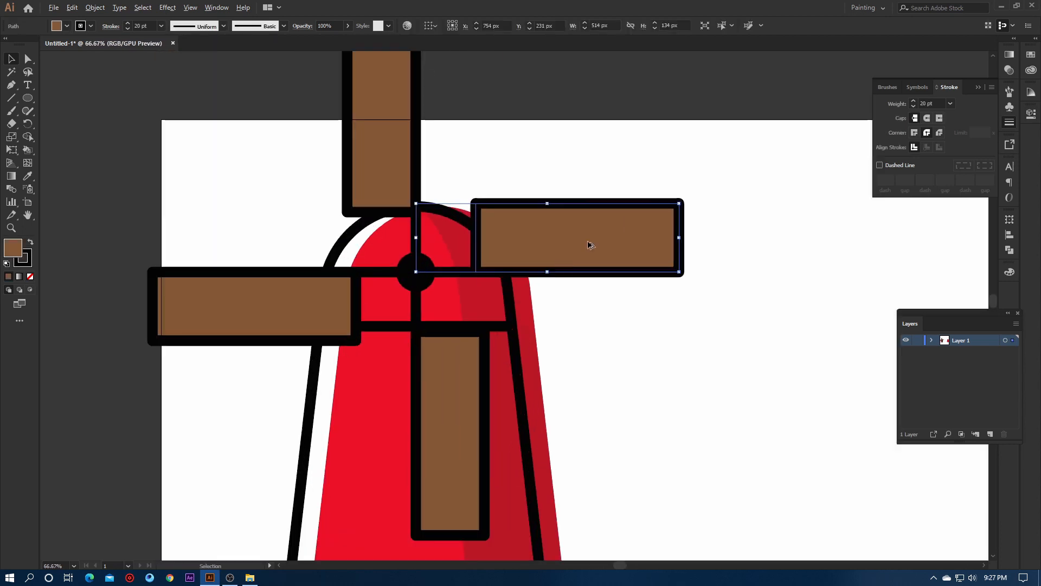
{"action": "scroll", "coordinate": [770, 220], "scroll_direction": "down", "scroll_amount": 2}
{"action": "left_click_drag", "start_coordinate": [745, 229], "coordinate": [697, 213]}
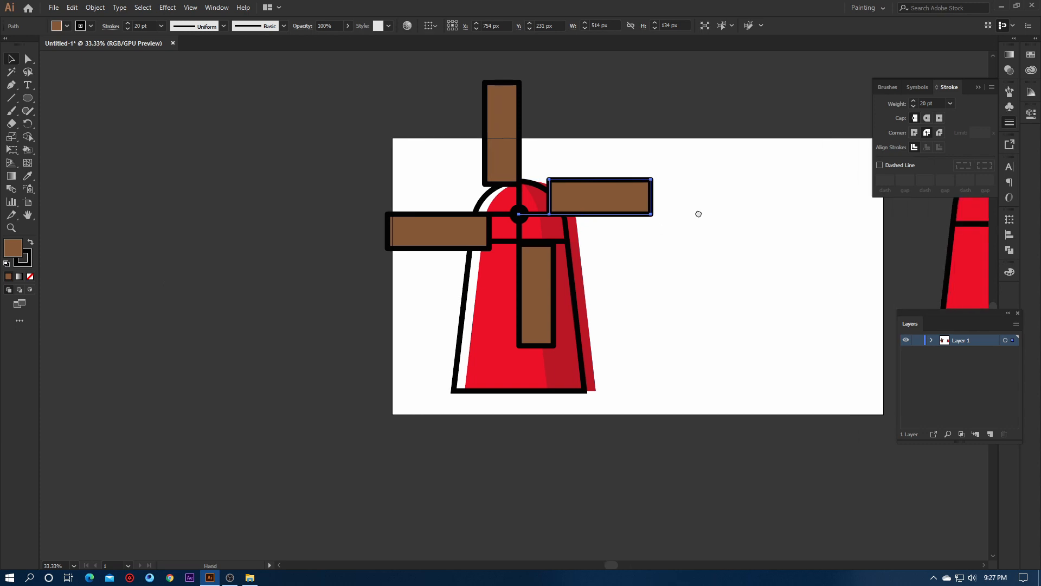
{"action": "scroll", "coordinate": [459, 223], "scroll_direction": "up", "scroll_amount": 2}
{"action": "left_click", "coordinate": [457, 223], "text": "shift"}
{"action": "left_click", "coordinate": [543, 117], "text": "shift"}
{"action": "left_click", "coordinate": [615, 344], "text": "shift"}
{"action": "right_click", "coordinate": [603, 313]}
{"action": "left_click", "coordinate": [645, 379]}
{"action": "left_click", "coordinate": [401, 308]}
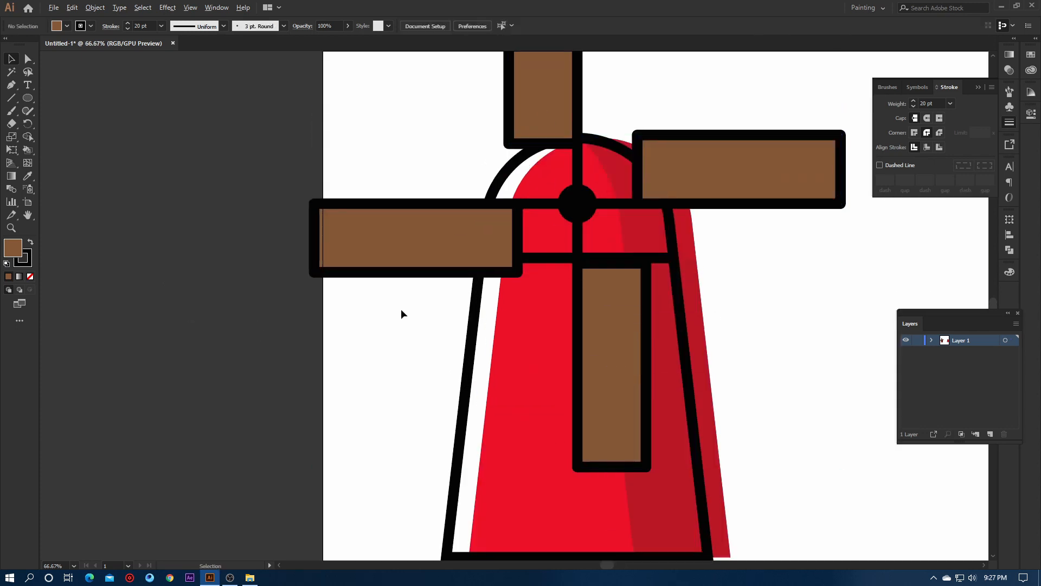
Group the blade set together with the black hub circle
{"action": "scroll", "coordinate": [433, 309], "scroll_direction": "down", "scroll_amount": 2}
{"action": "left_click", "coordinate": [507, 257]}
{"action": "left_click", "coordinate": [510, 263], "text": "shift"}
{"action": "right_click", "coordinate": [510, 263]}
{"action": "left_click", "coordinate": [551, 330]}
{"action": "left_click", "coordinate": [642, 321]}
{"action": "scroll", "coordinate": [642, 322], "scroll_direction": "down", "scroll_amount": 2}
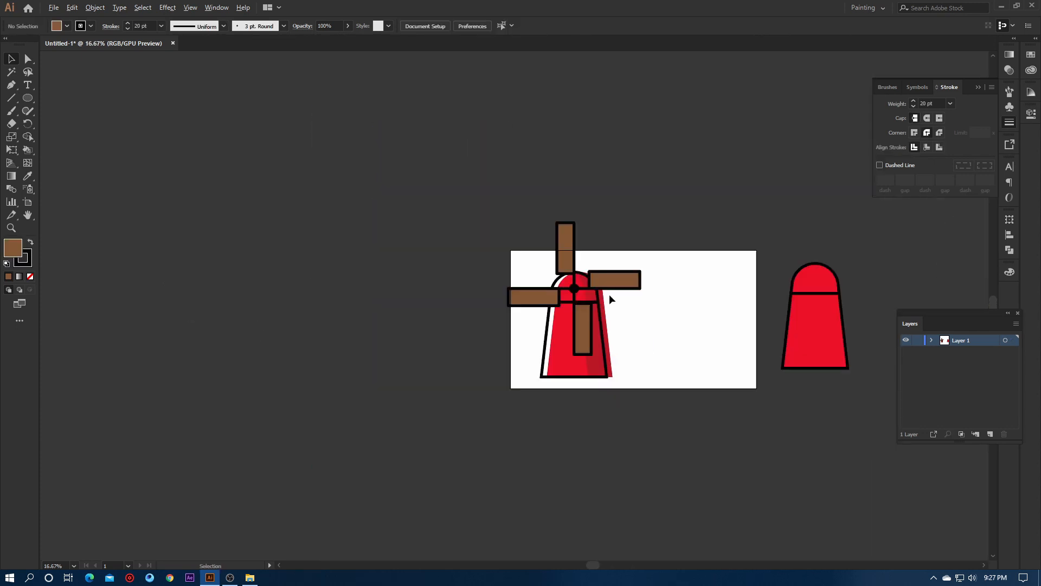
{"action": "scroll", "coordinate": [609, 296], "scroll_direction": "up", "scroll_amount": 2}
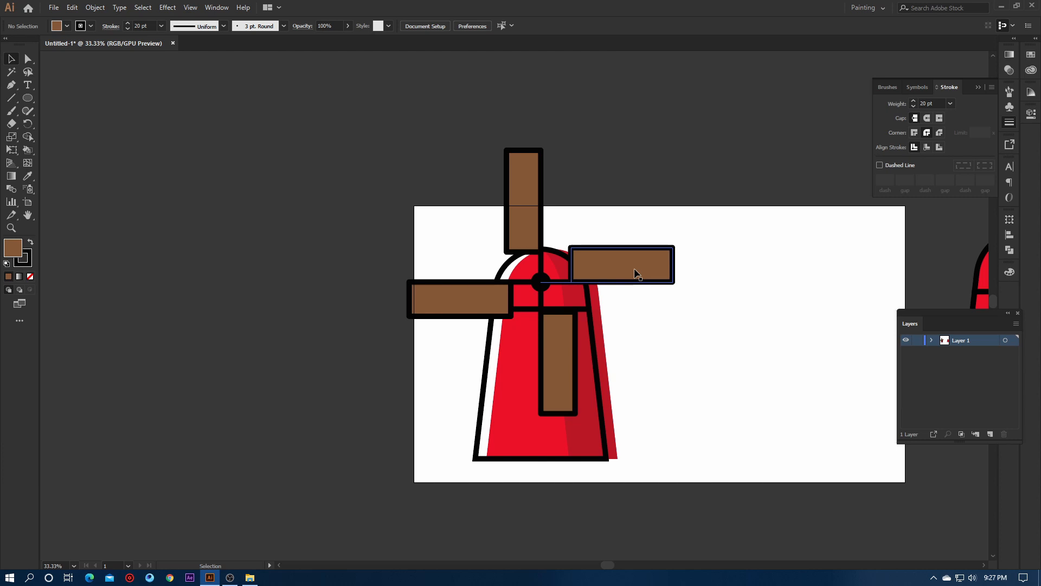
Place a spare copy of the blades and hub left of the artboard, and expand the windmill's blade group into filled shapes
{"action": "left_click", "coordinate": [636, 272]}
{"action": "scroll", "coordinate": [626, 270], "scroll_direction": "up", "scroll_amount": 2}
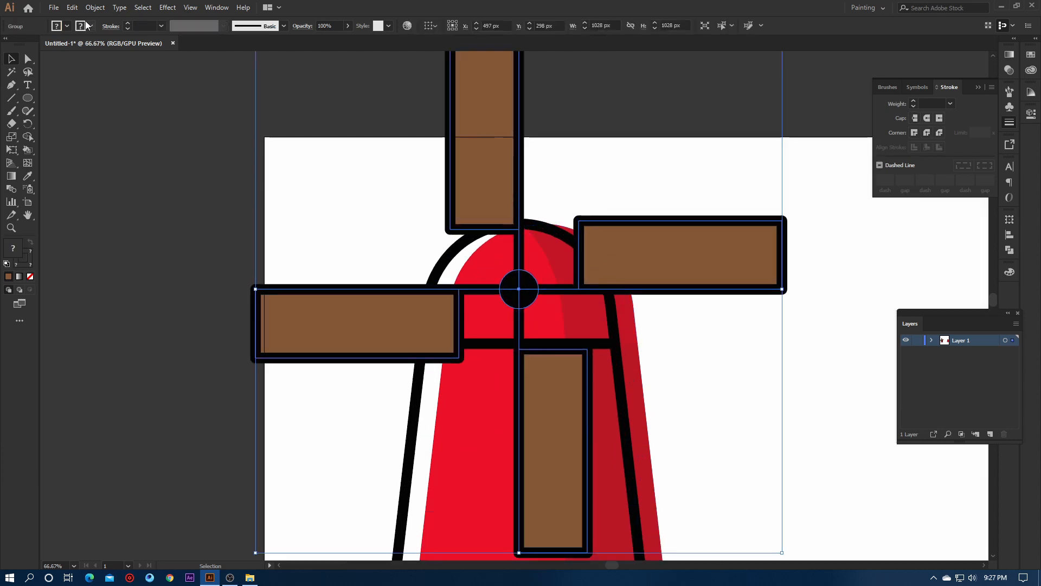
{"action": "left_click", "coordinate": [95, 7]}
{"action": "left_click", "coordinate": [139, 121]}
{"action": "left_click", "coordinate": [490, 352]}
{"action": "scroll", "coordinate": [543, 304], "scroll_direction": "down", "scroll_amount": 2}
{"action": "left_click_drag", "start_coordinate": [630, 284], "coordinate": [244, 301]}
{"action": "left_click", "coordinate": [95, 7]}
{"action": "left_click", "coordinate": [139, 121]}
{"action": "left_click", "coordinate": [490, 351]}
{"action": "left_click", "coordinate": [606, 248]}
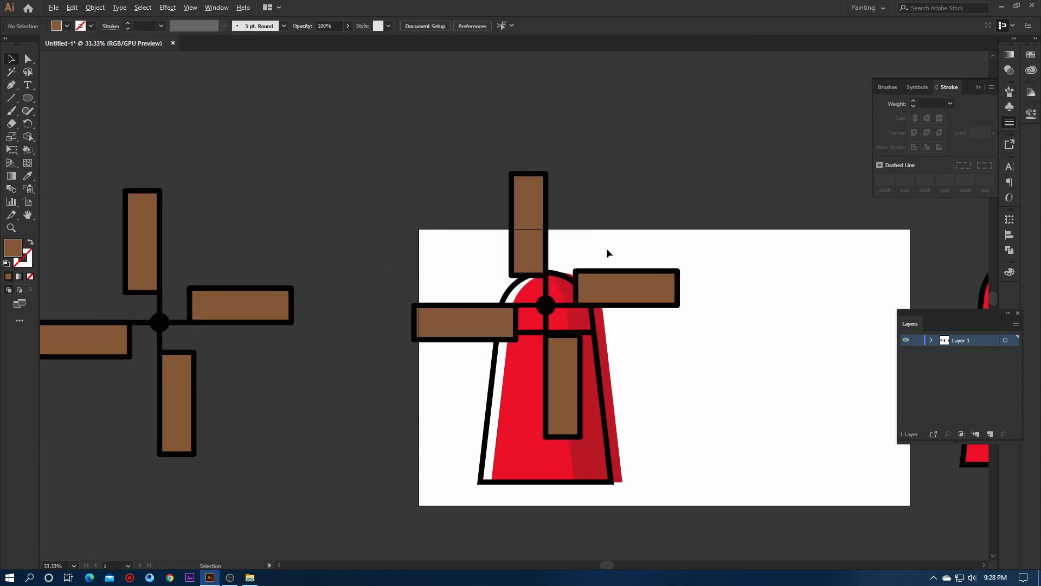
Ungroup the expanded blade assembly on the tower so the hub and the four blades become separate objects
{"action": "scroll", "coordinate": [593, 255], "scroll_direction": "up", "scroll_amount": 2}
{"action": "left_click", "coordinate": [599, 301]}
{"action": "left_click_drag", "start_coordinate": [543, 371], "coordinate": [597, 246]}
{"action": "right_click", "coordinate": [690, 175]}
{"action": "left_click", "coordinate": [737, 266]}
{"action": "left_click", "coordinate": [724, 265]}
{"action": "left_click", "coordinate": [678, 235]}
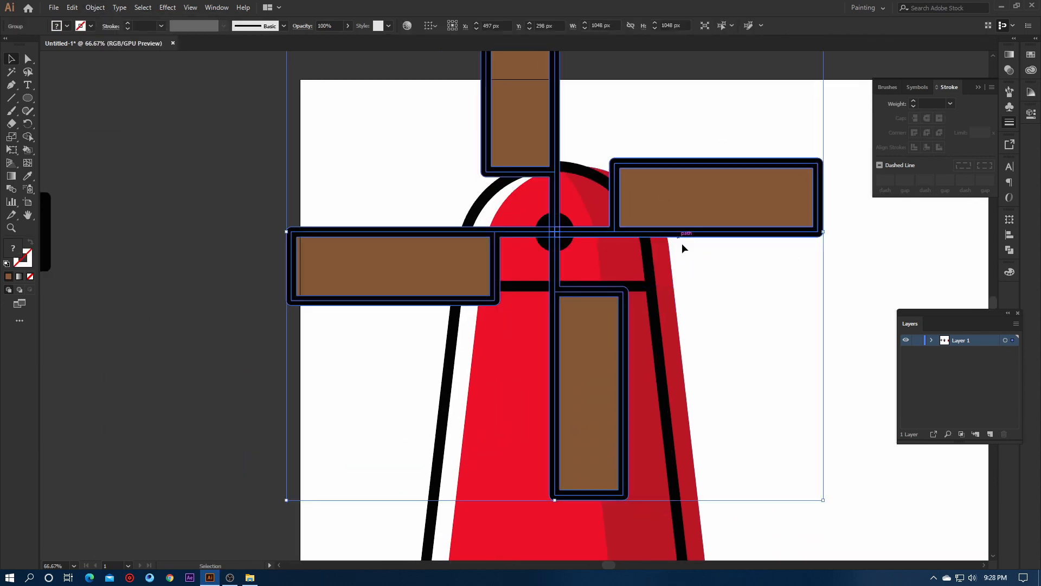
{"action": "right_click", "coordinate": [664, 203]}
{"action": "left_click", "coordinate": [707, 294]}
{"action": "left_click", "coordinate": [707, 294]}
Ungroup each of the four blades on the tower so their brown fills separate from the black outlines
{"action": "right_click", "coordinate": [676, 183]}
{"action": "left_click", "coordinate": [723, 275]}
{"action": "left_click", "coordinate": [723, 274]}
{"action": "right_click", "coordinate": [456, 289]}
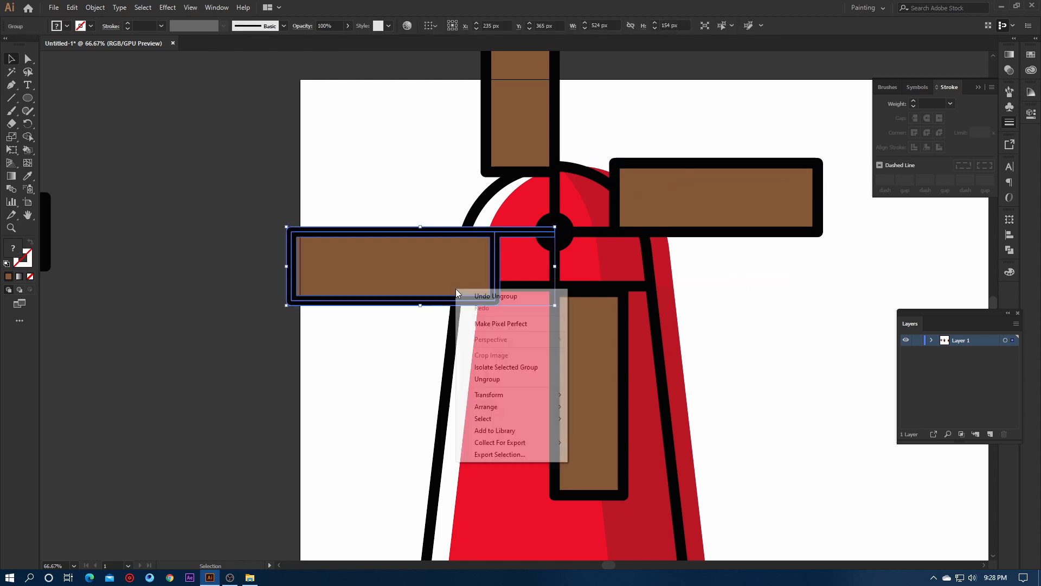
{"action": "left_click", "coordinate": [487, 379]}
{"action": "left_click", "coordinate": [591, 364]}
{"action": "right_click", "coordinate": [591, 364]}
{"action": "left_click", "coordinate": [623, 453]}
{"action": "right_click", "coordinate": [521, 131]}
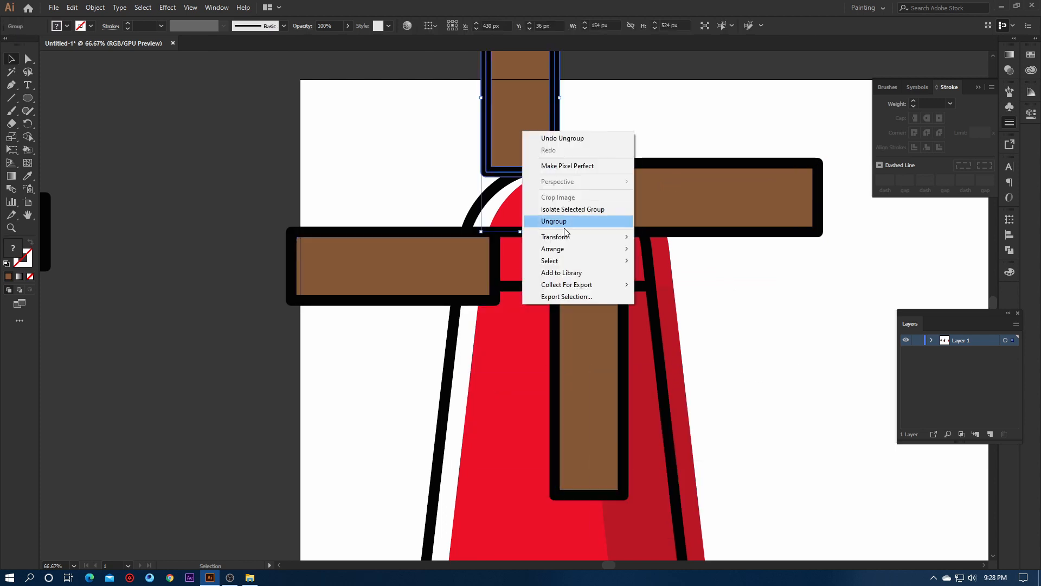
{"action": "left_click", "coordinate": [562, 224]}
{"action": "left_click", "coordinate": [618, 117]}
Select the brown fills of all four blades and shift them about 28 px to the right of their black outlines
{"action": "left_click", "coordinate": [509, 110]}
{"action": "scroll", "coordinate": [508, 230], "scroll_direction": "down", "scroll_amount": 1}
{"action": "left_click", "coordinate": [434, 258], "text": "shift"}
{"action": "left_click", "coordinate": [567, 336], "text": "shift"}
{"action": "left_click", "coordinate": [651, 209], "text": "shift"}
{"action": "key", "text": "Right"}
{"action": "key", "text": "Right"}
{"action": "key", "text": "Right"}
{"action": "key", "text": "Right"}
{"action": "key", "text": "Right"}
{"action": "key", "text": "Right"}
{"action": "key", "text": "Right"}
{"action": "key", "text": "Right"}
{"action": "key", "text": "Right"}
{"action": "key", "text": "Right"}
{"action": "key", "text": "Right"}
{"action": "key", "text": "Right"}
{"action": "key", "text": "Right"}
{"action": "key", "text": "Right"}
{"action": "key", "text": "Right"}
{"action": "key", "text": "Right"}
{"action": "key", "text": "Right"}
{"action": "key", "text": "Right"}
{"action": "key", "text": "Right"}
{"action": "key", "text": "Right"}
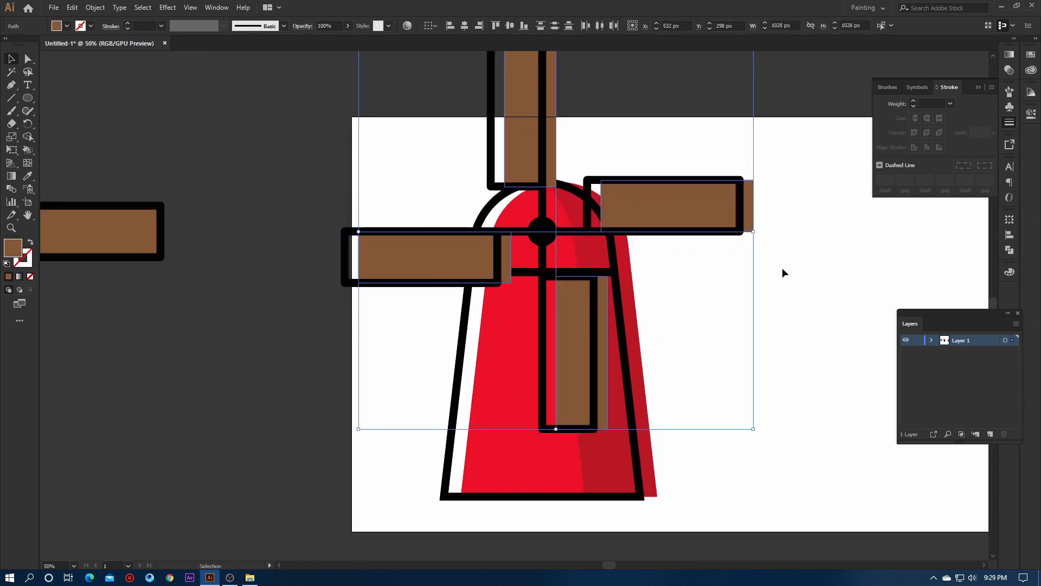
{"action": "key", "text": "Left"}
{"action": "key", "text": "Left"}
{"action": "key", "text": "Left"}
{"action": "key", "text": "Left"}
{"action": "key", "text": "Left"}
{"action": "key", "text": "Left"}
{"action": "key", "text": "Left"}
{"action": "key", "text": "Left"}
{"action": "scroll", "coordinate": [759, 206], "scroll_direction": "up", "scroll_amount": 5}
{"action": "left_click", "coordinate": [623, 80]}
{"action": "scroll", "coordinate": [623, 81], "scroll_direction": "down", "scroll_amount": 2}
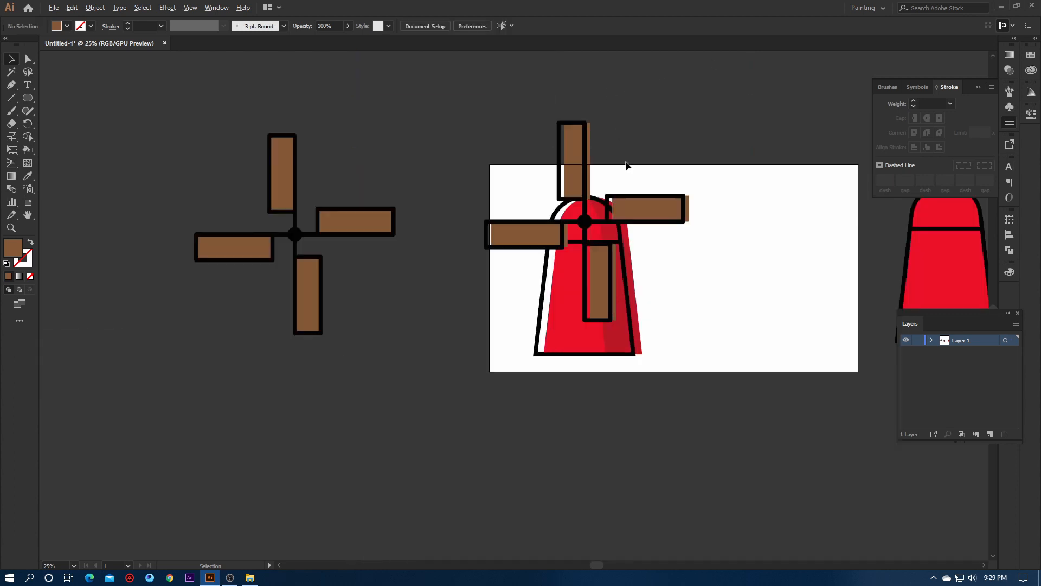
{"action": "scroll", "coordinate": [626, 165], "scroll_direction": "up", "scroll_amount": 3}
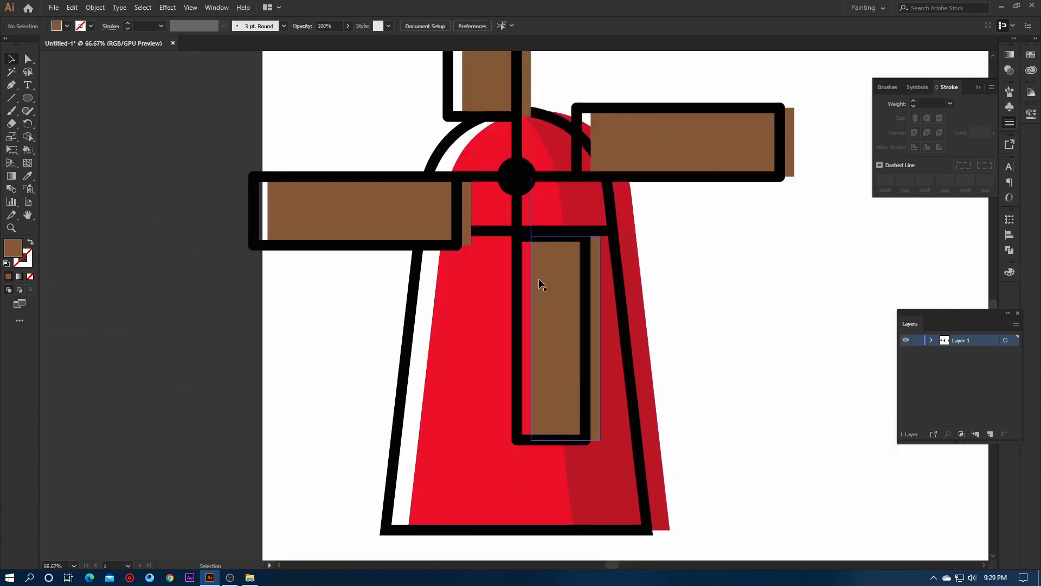
Select the four brown blade fills and remove their stray stem segments near the hub with the Shape Builder tool
{"action": "left_click", "coordinate": [344, 212]}
{"action": "left_click", "coordinate": [488, 82], "text": "shift"}
{"action": "left_click", "coordinate": [683, 142], "text": "shift"}
{"action": "left_click", "coordinate": [559, 320], "text": "shift"}
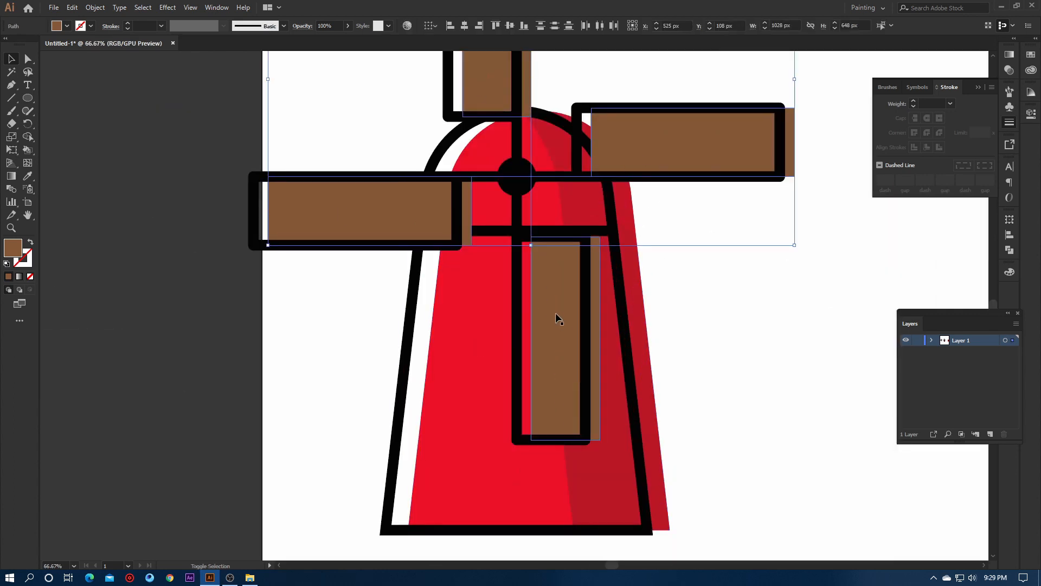
{"action": "left_click", "coordinate": [27, 137]}
{"action": "scroll", "coordinate": [488, 190], "scroll_direction": "up", "scroll_amount": 2}
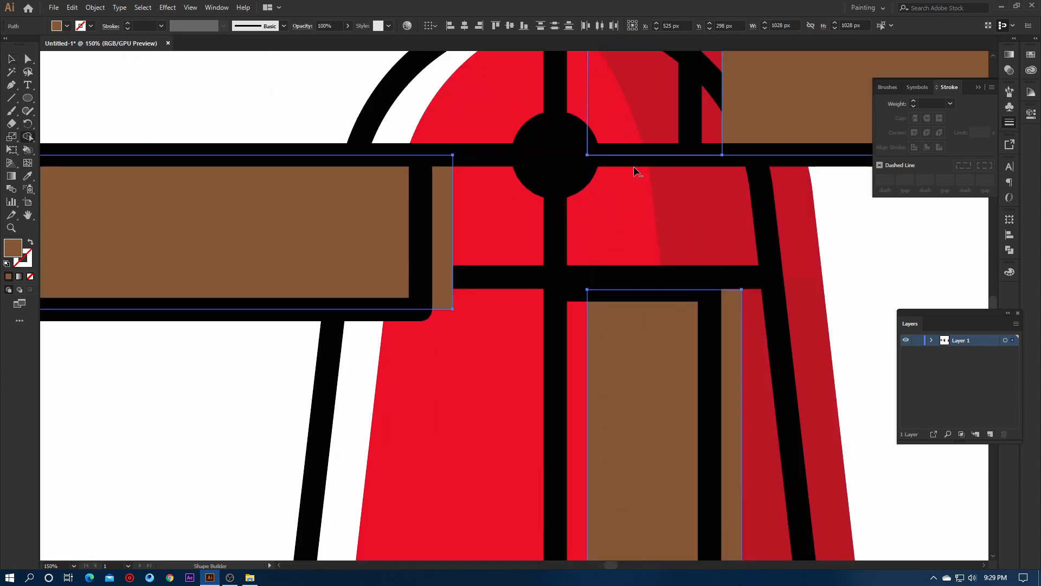
{"action": "left_click", "coordinate": [587, 106], "text": "alt"}
{"action": "scroll", "coordinate": [624, 166], "scroll_direction": "down", "scroll_amount": 2}
{"action": "scroll", "coordinate": [653, 167], "scroll_direction": "up", "scroll_amount": 1}
{"action": "left_click", "coordinate": [12, 59]}
{"action": "left_click", "coordinate": [417, 206]}
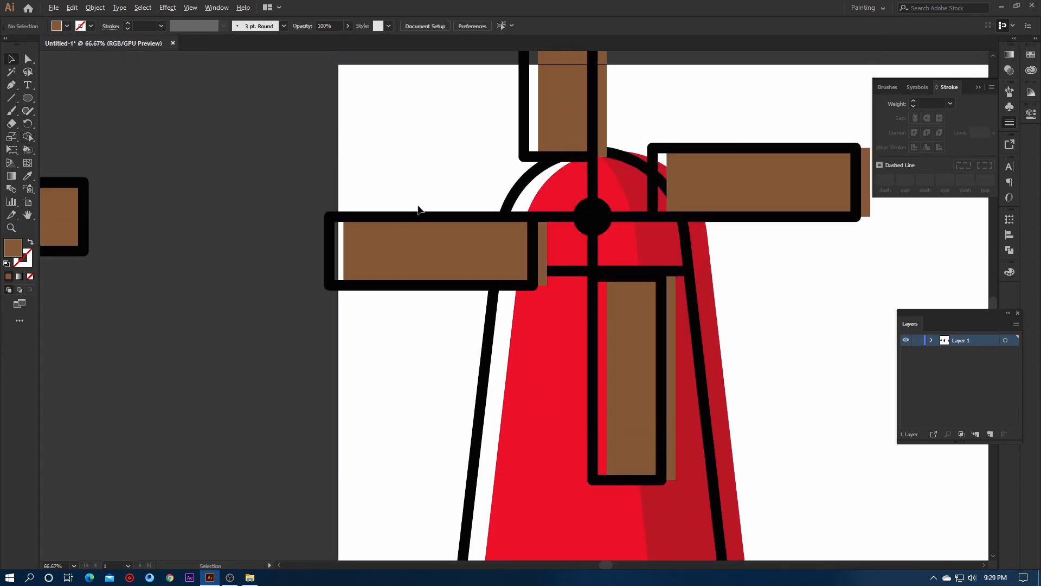
Select the whole windmill, scale it down to about 441 by 506 px, and move it toward the artboard's centre
{"action": "scroll", "coordinate": [516, 201], "scroll_direction": "down", "scroll_amount": 3}
{"action": "left_click_drag", "start_coordinate": [676, 383], "coordinate": [677, 384]}
{"action": "left_click_drag", "start_coordinate": [649, 108], "coordinate": [588, 177]}
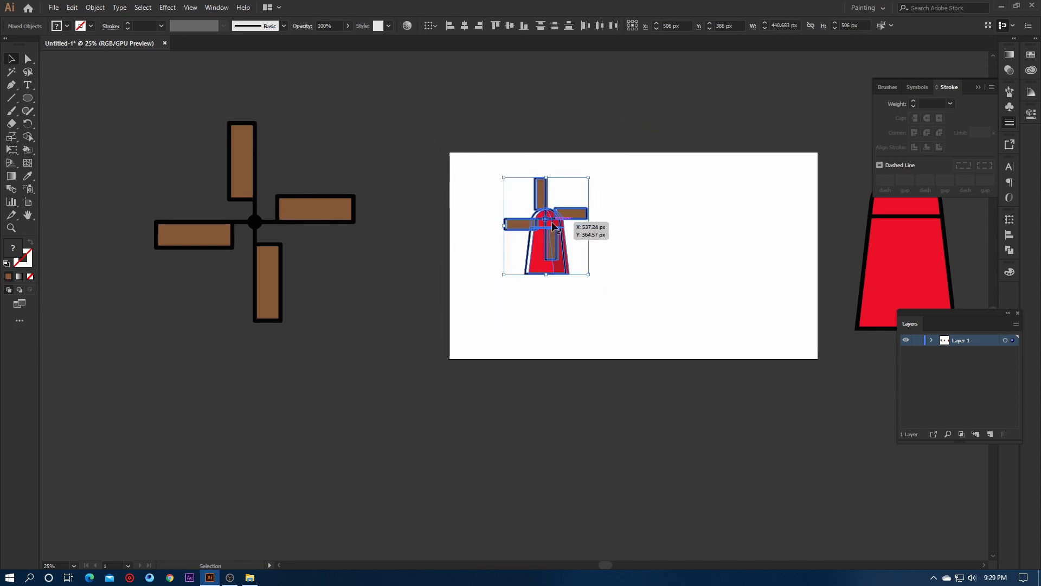
{"action": "left_click_drag", "start_coordinate": [552, 223], "coordinate": [627, 254]}
{"action": "scroll", "coordinate": [678, 245], "scroll_direction": "up", "scroll_amount": 3}
{"action": "left_click", "coordinate": [861, 264]}
{"action": "scroll", "coordinate": [677, 265], "scroll_direction": "down", "scroll_amount": 1}
{"action": "scroll", "coordinate": [650, 283], "scroll_direction": "up", "scroll_amount": 1}
{"action": "left_click_drag", "start_coordinate": [698, 273], "coordinate": [683, 266]}
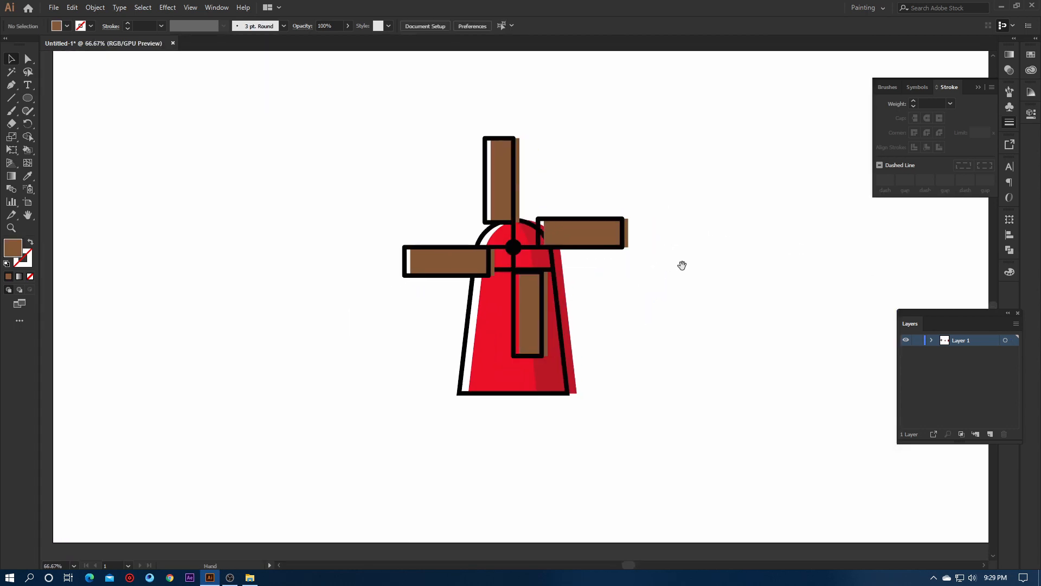
Draw a straight horizontal ground line about 746 px long under the tower's base with the Pen tool
{"action": "left_click", "coordinate": [10, 85]}
{"action": "scroll", "coordinate": [463, 406], "scroll_direction": "up", "scroll_amount": 2}
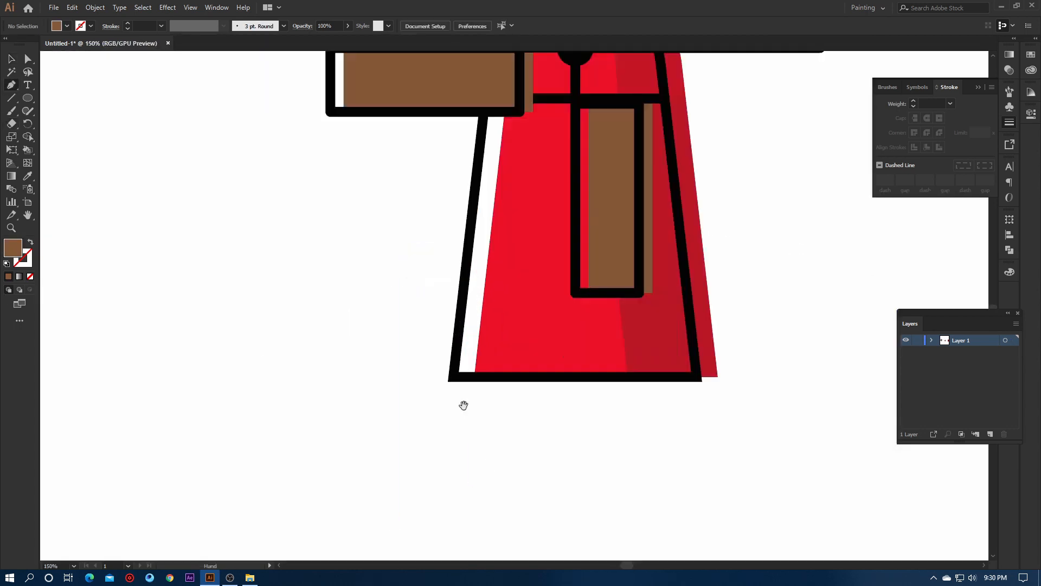
{"action": "left_click_drag", "start_coordinate": [216, 407], "coordinate": [288, 402]}
{"action": "left_click", "coordinate": [246, 375]}
{"action": "scroll", "coordinate": [390, 378], "scroll_direction": "down", "scroll_amount": 2}
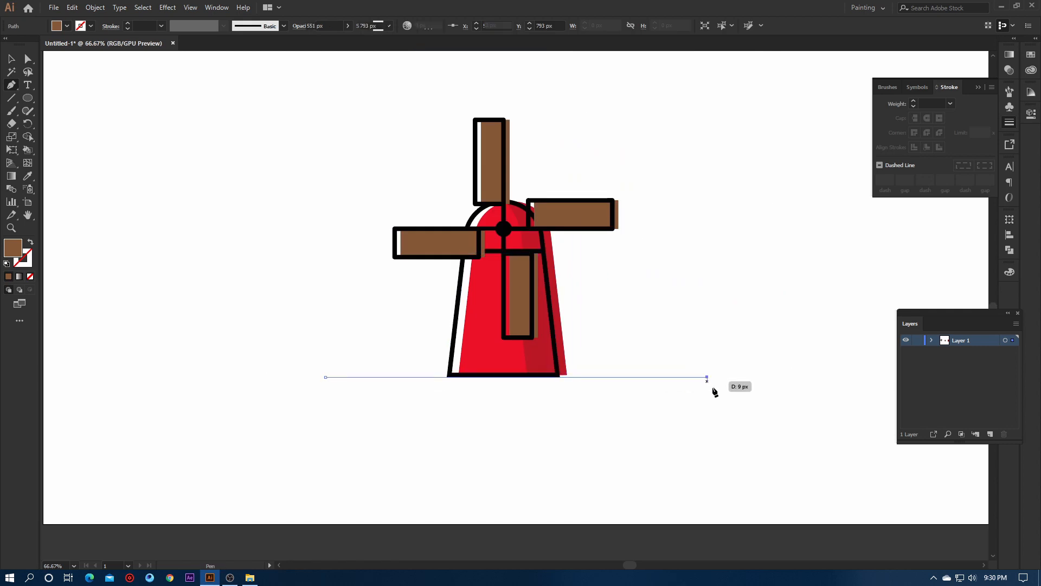
{"action": "left_click", "coordinate": [12, 59]}
Give the ground line a black stroke, trying 20 pt first and then reducing the weight to 6 pt
{"action": "left_click", "coordinate": [161, 25]}
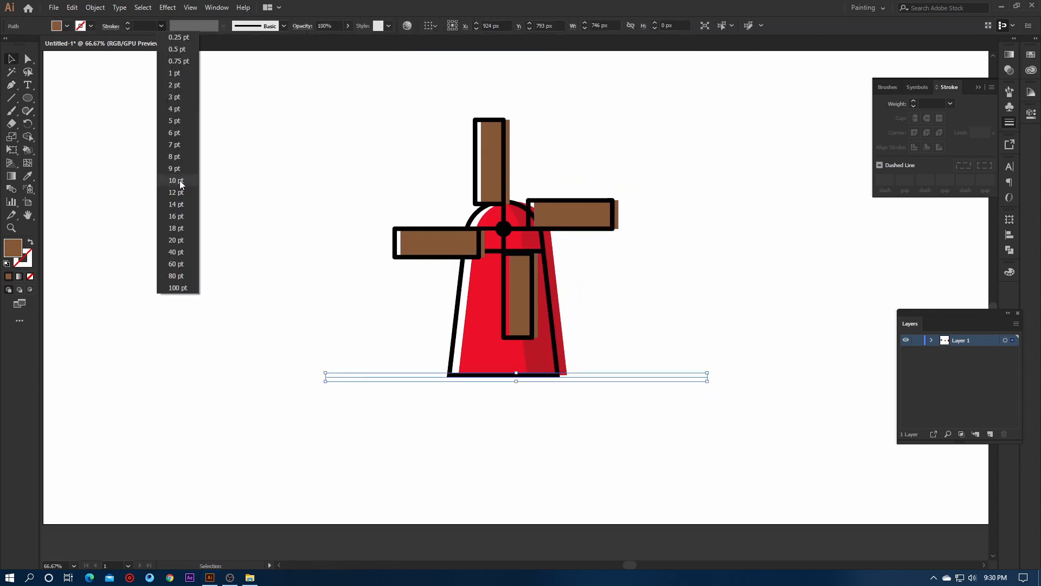
{"action": "left_click", "coordinate": [181, 240]}
{"action": "left_click", "coordinate": [625, 322]}
{"action": "left_click", "coordinate": [614, 377]}
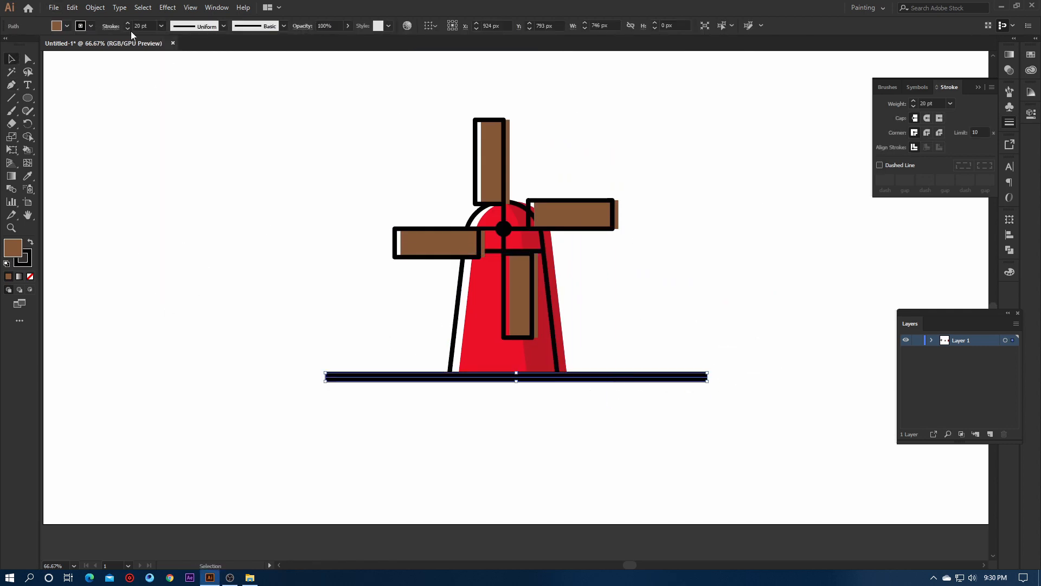
{"action": "scroll", "coordinate": [148, 27], "scroll_direction": "down", "scroll_amount": 12}
Move the ground line up so it overlaps the tower's bottom outline
{"action": "scroll", "coordinate": [595, 394], "scroll_direction": "up", "scroll_amount": 5}
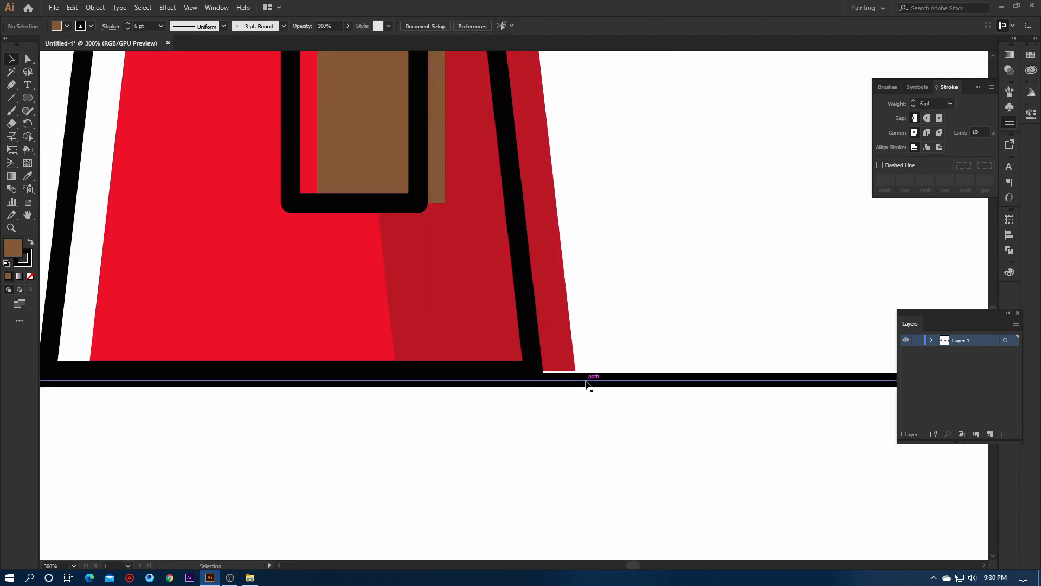
{"action": "left_click", "coordinate": [609, 340]}
{"action": "left_click_drag", "start_coordinate": [604, 384], "coordinate": [598, 368]}
{"action": "left_click", "coordinate": [580, 414]}
{"action": "scroll", "coordinate": [577, 409], "scroll_direction": "down", "scroll_amount": 2}
{"action": "scroll", "coordinate": [268, 412], "scroll_direction": "up", "scroll_amount": 3}
{"action": "left_click", "coordinate": [256, 314]}
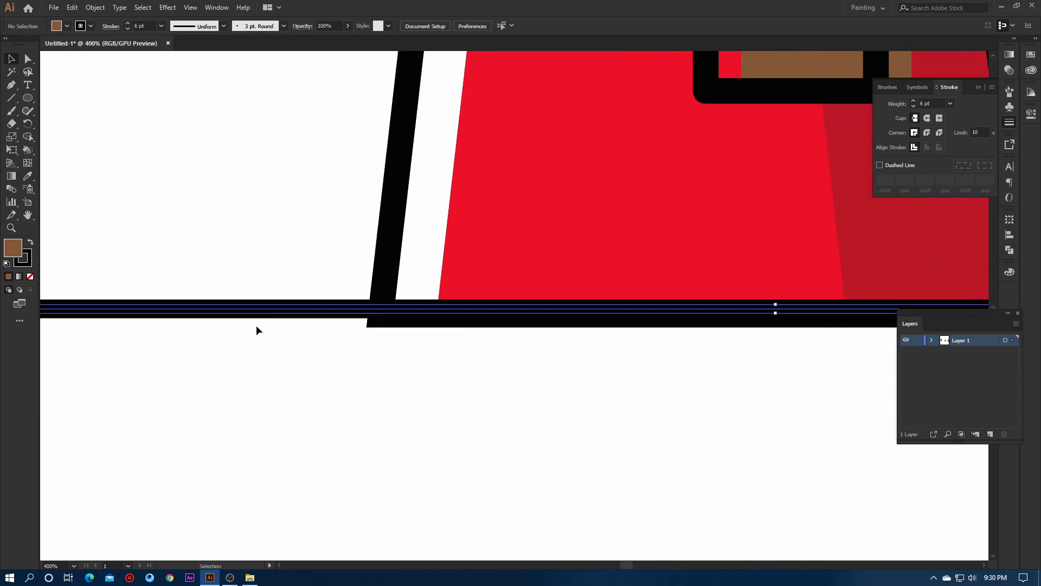
{"action": "left_click_drag", "start_coordinate": [273, 308], "coordinate": [275, 316]}
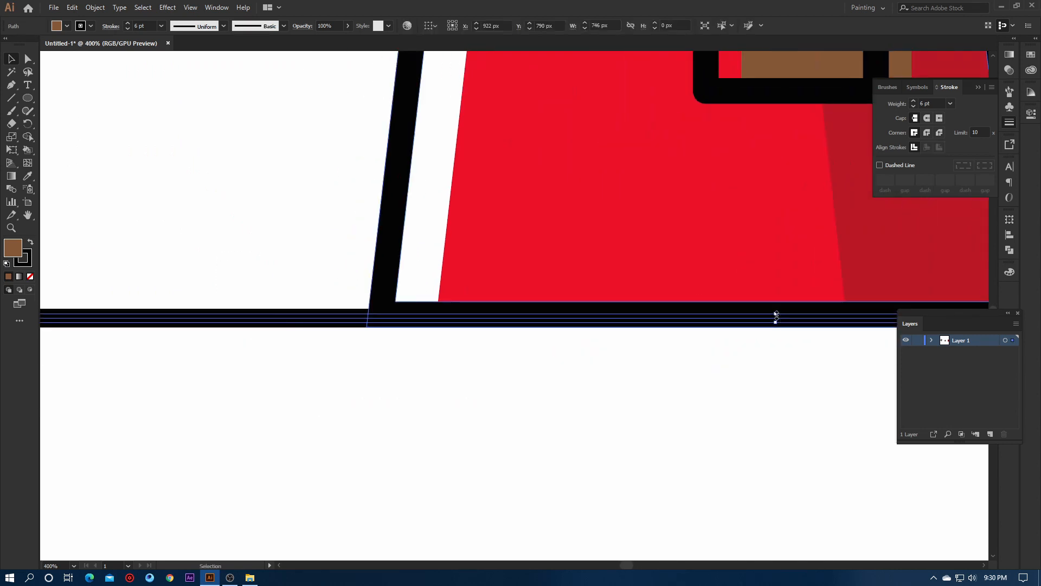
{"action": "left_click_drag", "start_coordinate": [776, 314], "coordinate": [768, 304]}
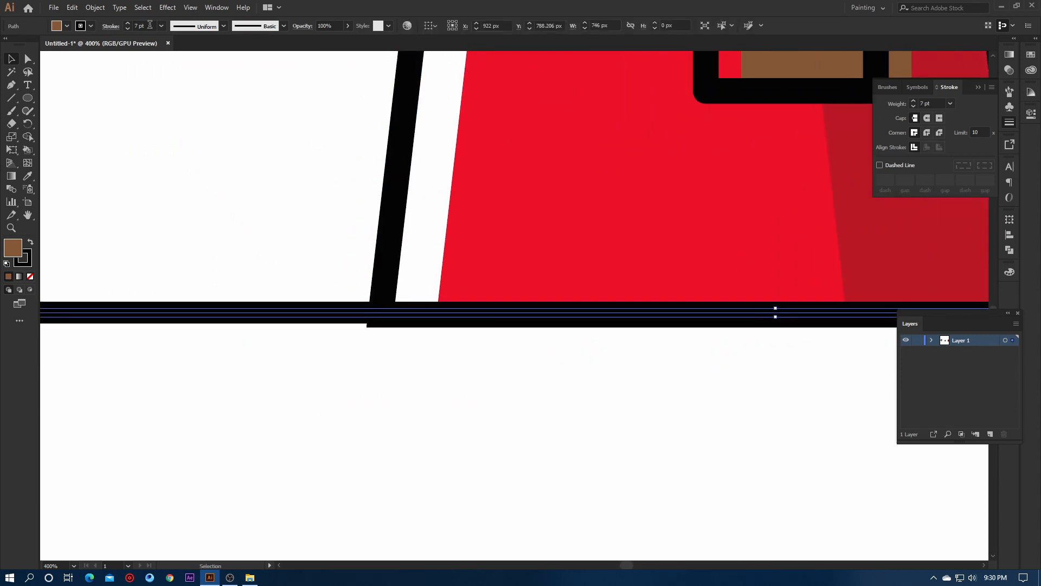
Set the ground line's stroke weight to 8 pt and align it with the tower's bottom outline
{"action": "scroll", "coordinate": [150, 25], "scroll_direction": "up", "scroll_amount": 2}
{"action": "scroll", "coordinate": [150, 25], "scroll_direction": "down", "scroll_amount": 1}
{"action": "left_click_drag", "start_coordinate": [320, 311], "coordinate": [321, 315]}
{"action": "left_click", "coordinate": [340, 288]}
{"action": "scroll", "coordinate": [457, 255], "scroll_direction": "down", "scroll_amount": 2}
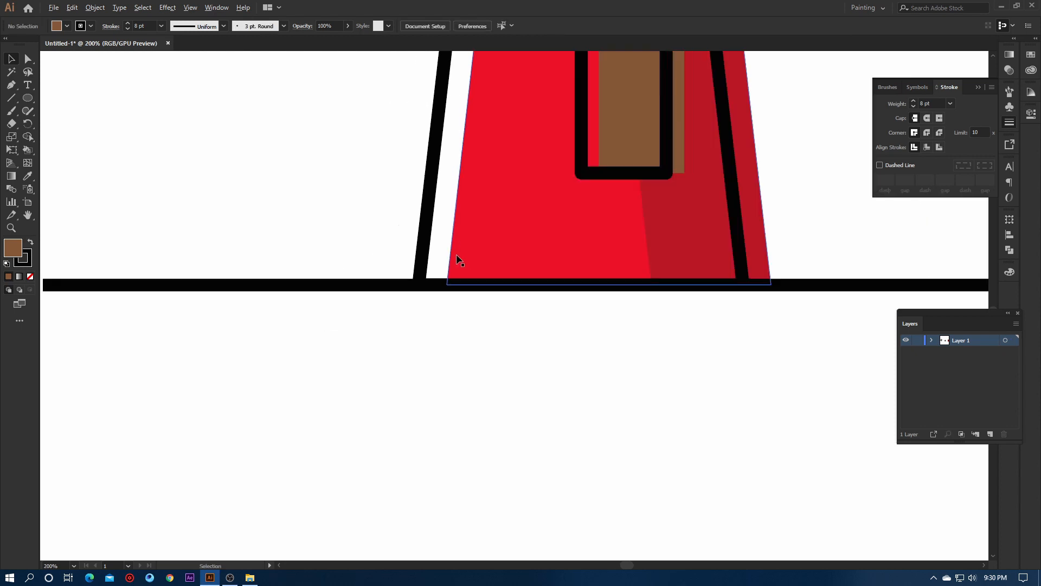
{"action": "scroll", "coordinate": [684, 324], "scroll_direction": "down", "scroll_amount": 3}
{"action": "left_click_drag", "start_coordinate": [753, 328], "coordinate": [677, 403]}
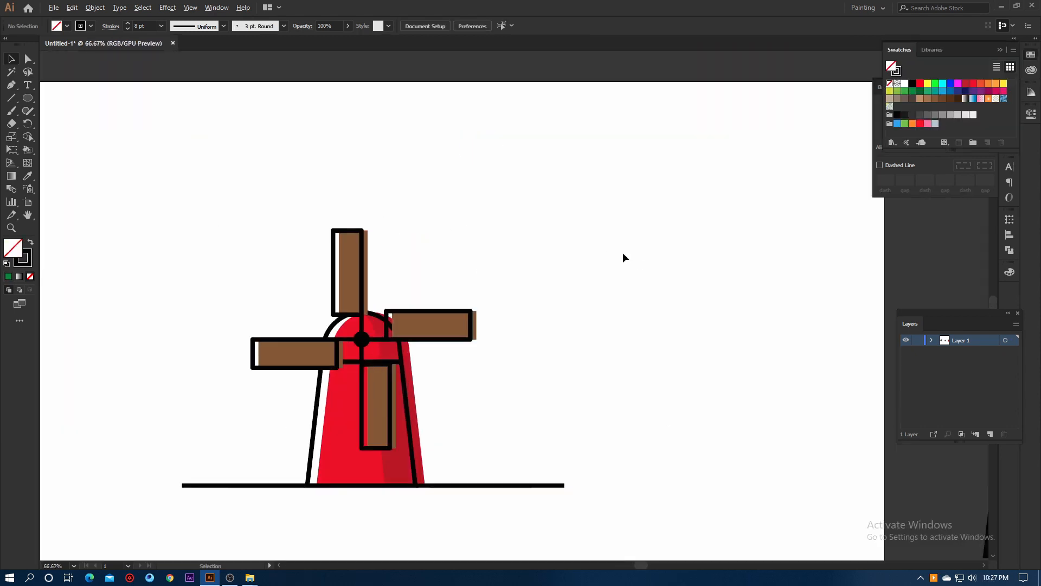
Draw an unfilled circle about 382 px in diameter with an 8 pt black stroke over the upper blade
{"action": "scroll", "coordinate": [567, 262], "scroll_direction": "right", "scroll_amount": 2}
{"action": "scroll", "coordinate": [662, 216], "scroll_direction": "up", "scroll_amount": 2}
{"action": "scroll", "coordinate": [672, 209], "scroll_direction": "down", "scroll_amount": 3}
{"action": "left_click_drag", "start_coordinate": [672, 210], "coordinate": [621, 203]}
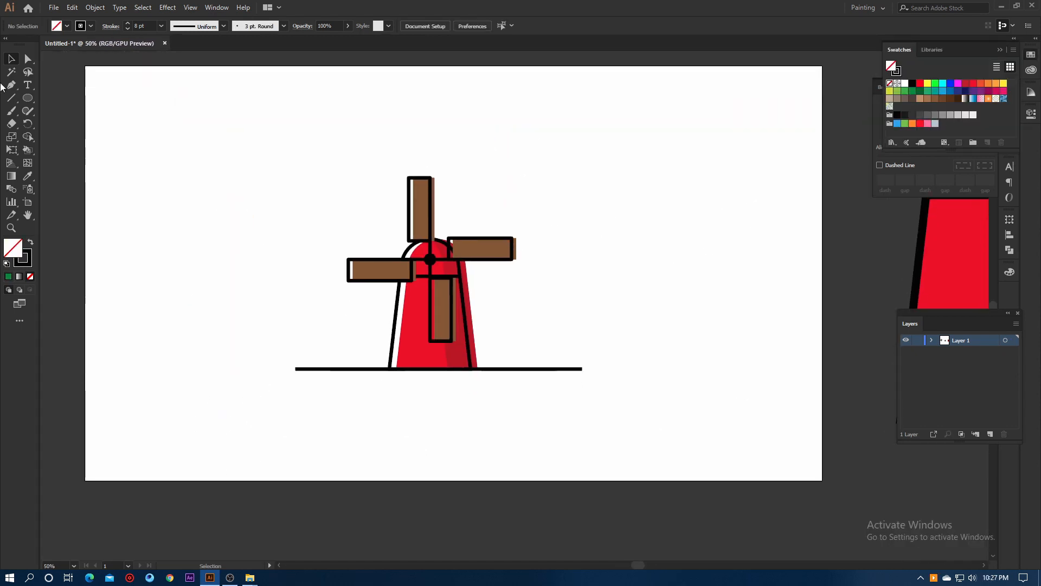
{"action": "left_click_drag", "start_coordinate": [320, 133], "coordinate": [467, 280]}
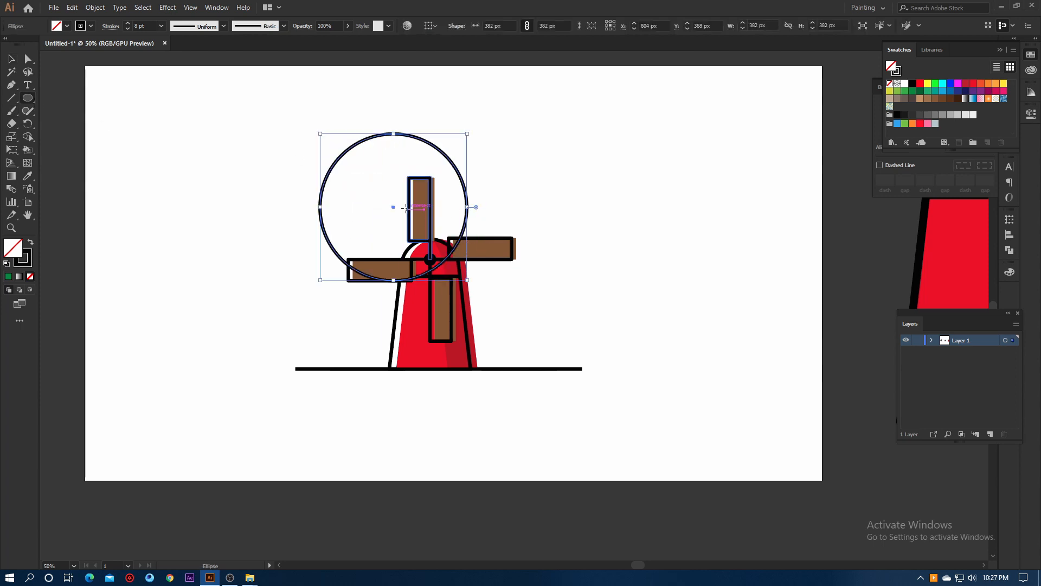
{"action": "left_click", "coordinate": [12, 59]}
Move the 382 px circle so its centre sits on the windmill's black hub
{"action": "scroll", "coordinate": [366, 139], "scroll_direction": "up", "scroll_amount": 1}
{"action": "left_click_drag", "start_coordinate": [361, 141], "coordinate": [406, 209]}
{"action": "key", "text": "ctrl+equal"}
{"action": "key", "text": "ctrl+equal"}
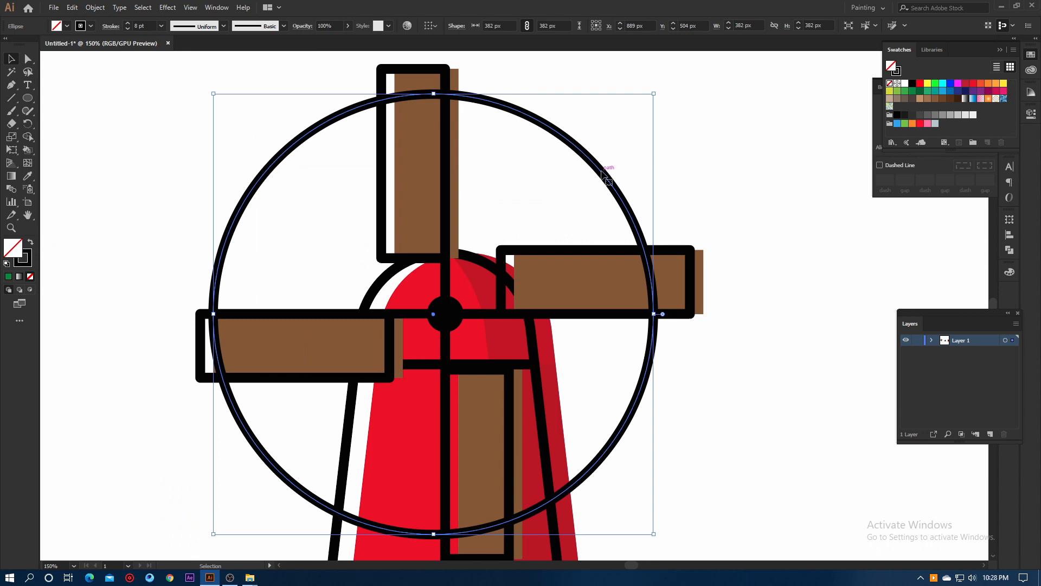
{"action": "mouse_move", "coordinate": [603, 173]}
{"action": "left_mouse_down"}
{"action": "mouse_move", "coordinate": [623, 160]}
{"action": "mouse_move", "coordinate": [589, 158]}
{"action": "mouse_move", "coordinate": [604, 159]}
{"action": "left_mouse_up"}
{"action": "scroll", "coordinate": [455, 313], "scroll_direction": "up", "scroll_amount": 3}
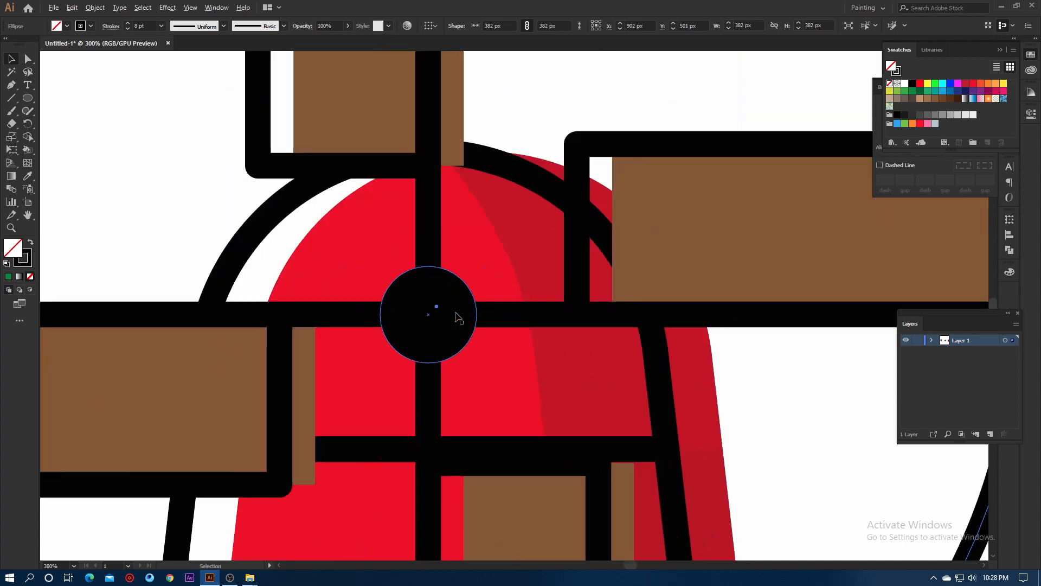
{"action": "scroll", "coordinate": [237, 304], "scroll_direction": "up", "scroll_amount": 5}
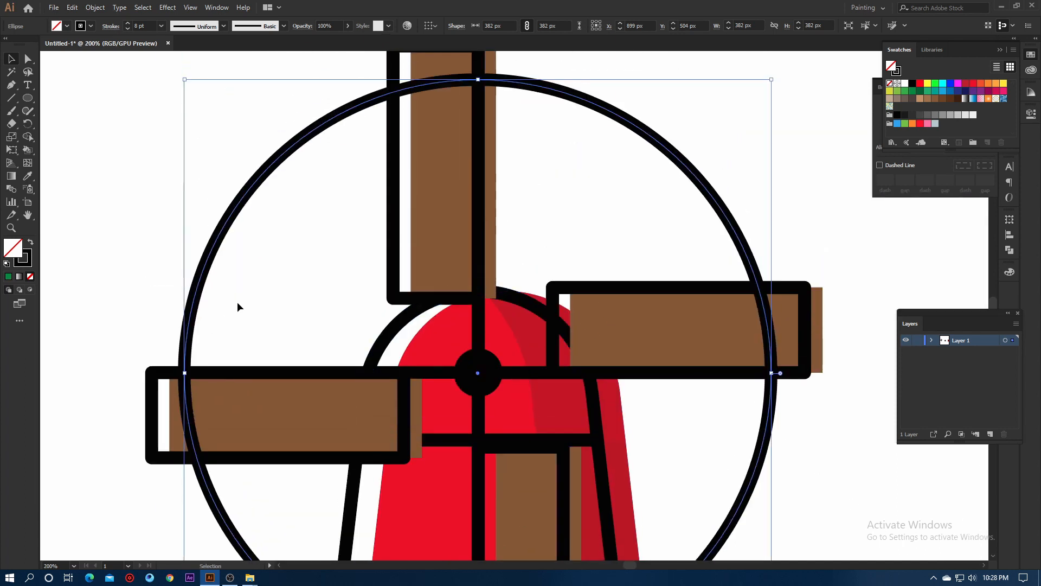
{"action": "scroll", "coordinate": [553, 231], "scroll_direction": "down", "scroll_amount": 9}
{"action": "scroll", "coordinate": [428, 195], "scroll_direction": "down", "scroll_amount": 1}
{"action": "scroll", "coordinate": [542, 217], "scroll_direction": "up", "scroll_amount": 4}
{"action": "left_click", "coordinate": [762, 270]}
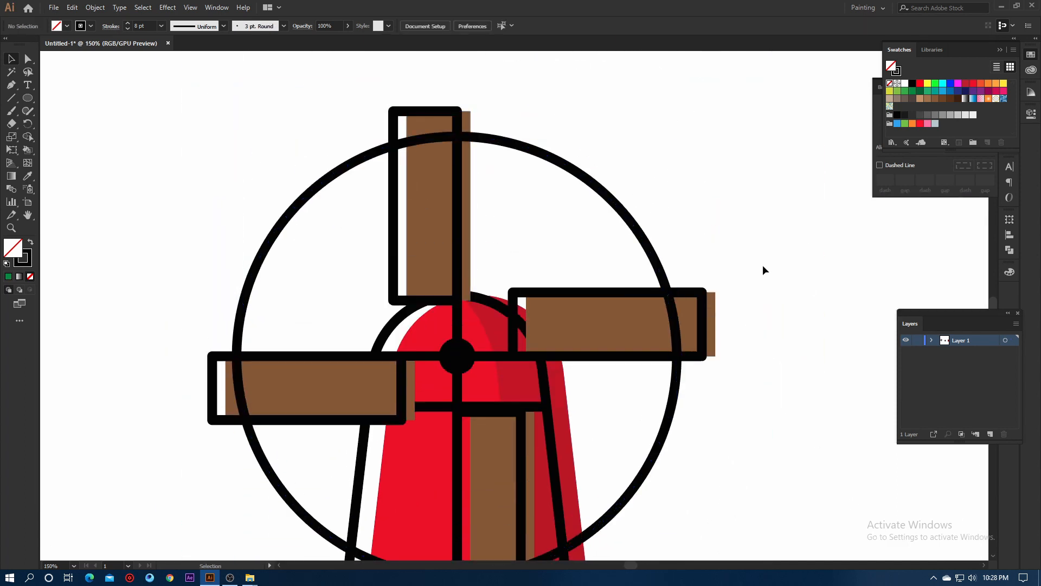
Create a concentric copy of the circle around the hub, scaled down to about 314 px
{"action": "left_click", "coordinate": [615, 199]}
{"action": "scroll", "coordinate": [483, 184], "scroll_direction": "down", "scroll_amount": 1}
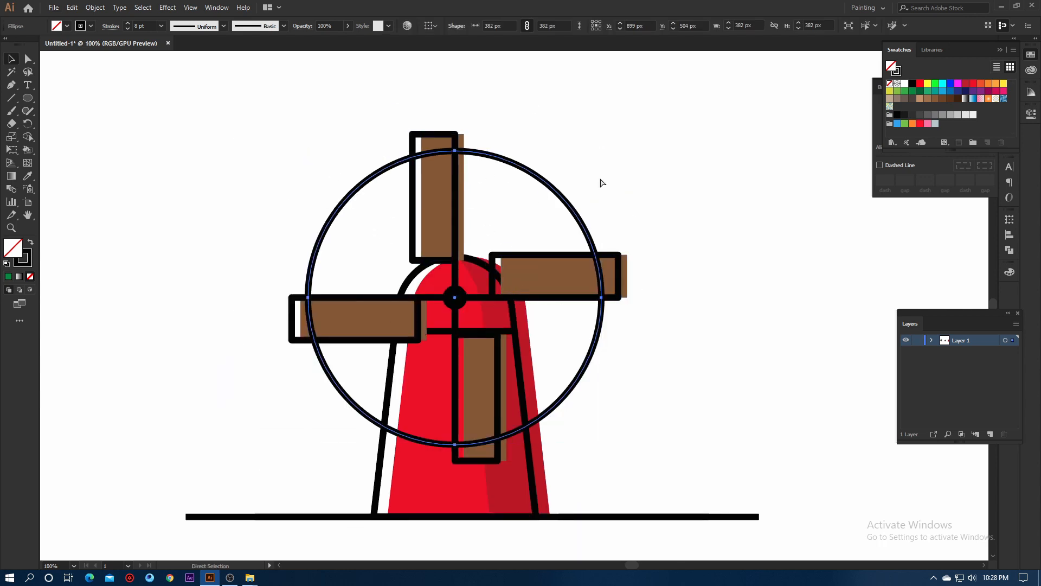
{"action": "left_click_drag", "start_coordinate": [601, 151], "coordinate": [586, 178]}
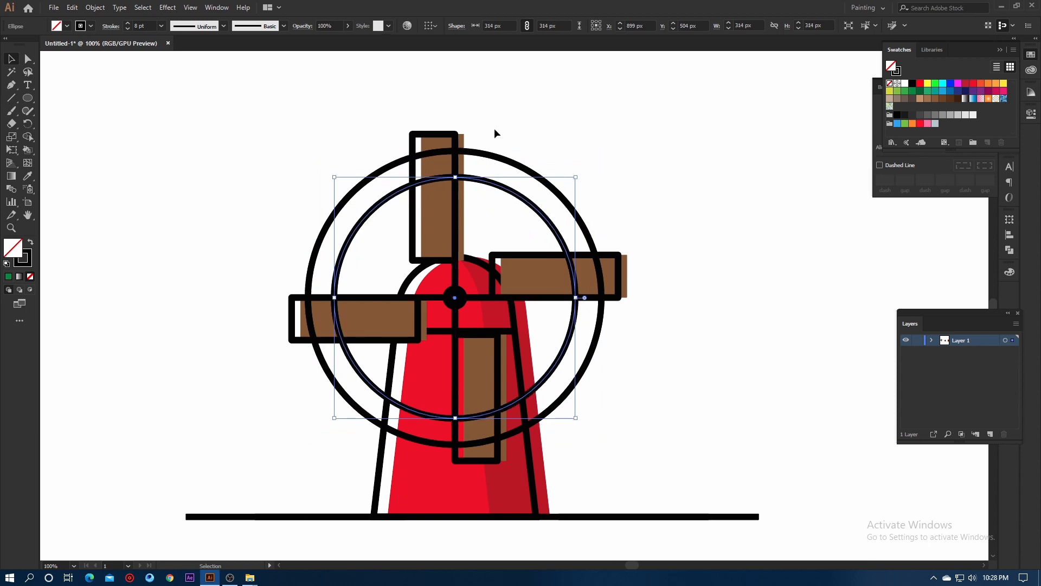
Add anchor points to the inner circle on its upper-right arc and just below the right blade
{"action": "left_click_drag", "start_coordinate": [16, 84], "coordinate": [60, 112]}
{"action": "scroll", "coordinate": [480, 187], "scroll_direction": "up", "scroll_amount": 3}
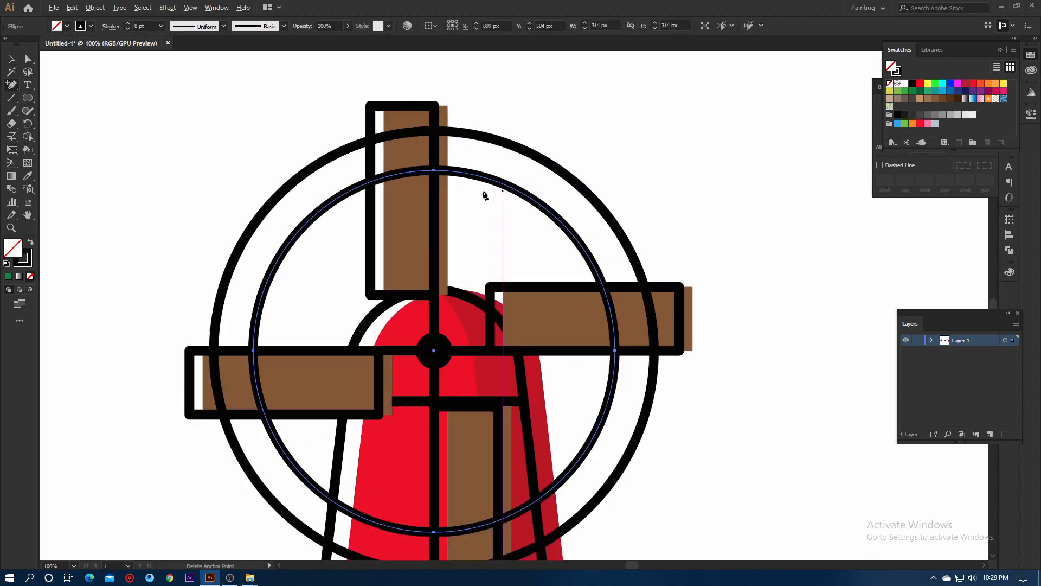
{"action": "left_click", "coordinate": [598, 216]}
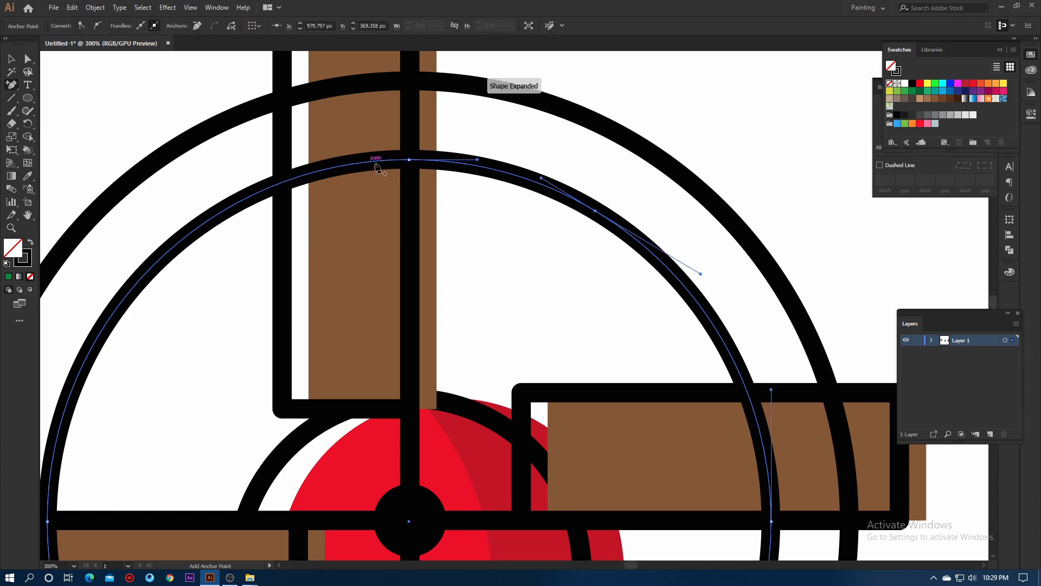
{"action": "scroll", "coordinate": [477, 190], "scroll_direction": "down", "scroll_amount": 4}
{"action": "scroll", "coordinate": [544, 318], "scroll_direction": "up", "scroll_amount": 3}
{"action": "left_click_drag", "start_coordinate": [545, 319], "coordinate": [630, 198]}
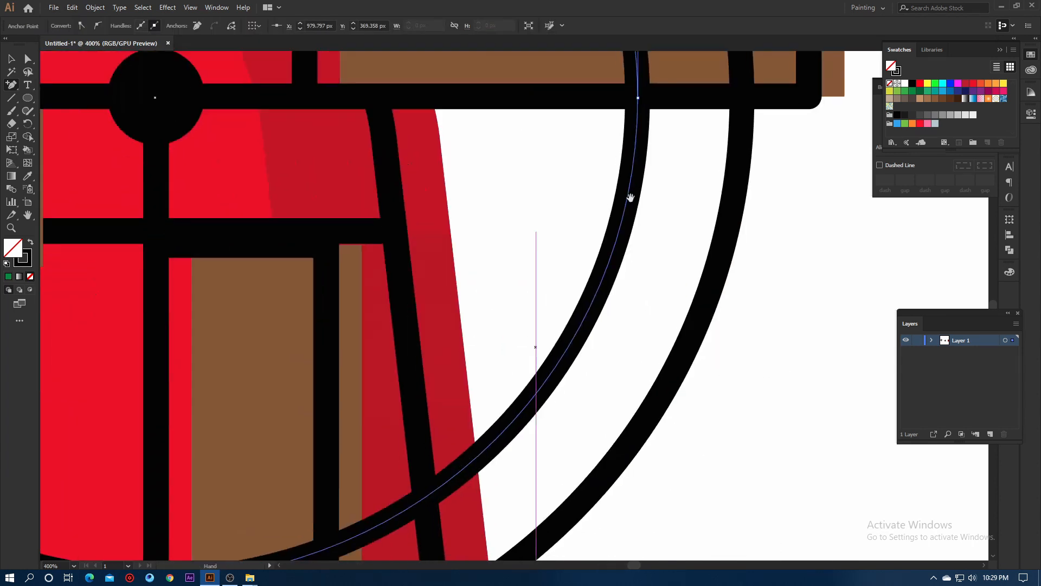
{"action": "left_click", "coordinate": [629, 204]}
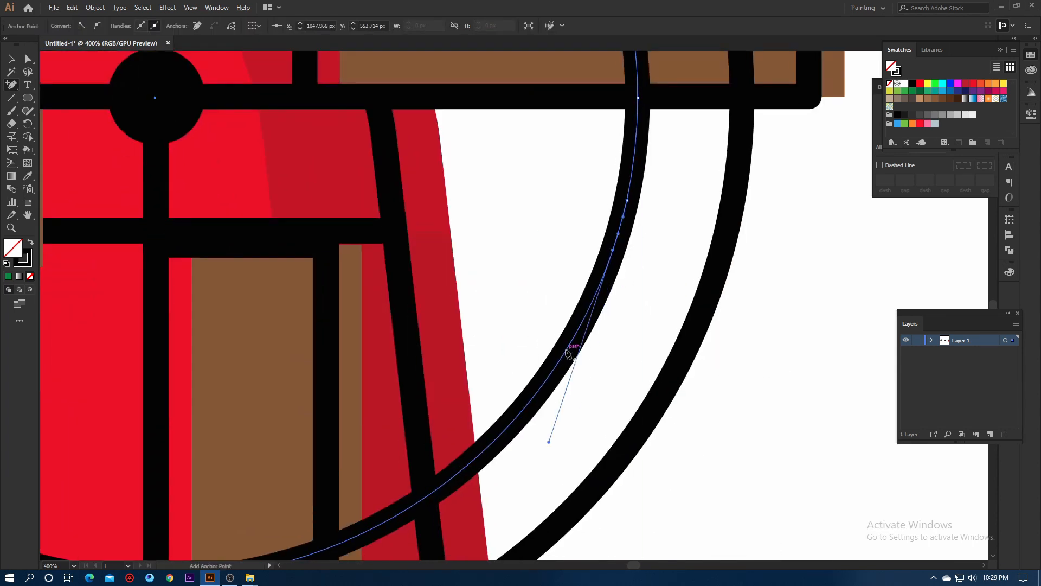
Add closely spaced anchor points to the bottom of the inner circle, just left of the lower blade
{"action": "scroll", "coordinate": [648, 260], "scroll_direction": "down", "scroll_amount": 4}
{"action": "scroll", "coordinate": [449, 365], "scroll_direction": "up", "scroll_amount": 4}
{"action": "left_click", "coordinate": [424, 363]}
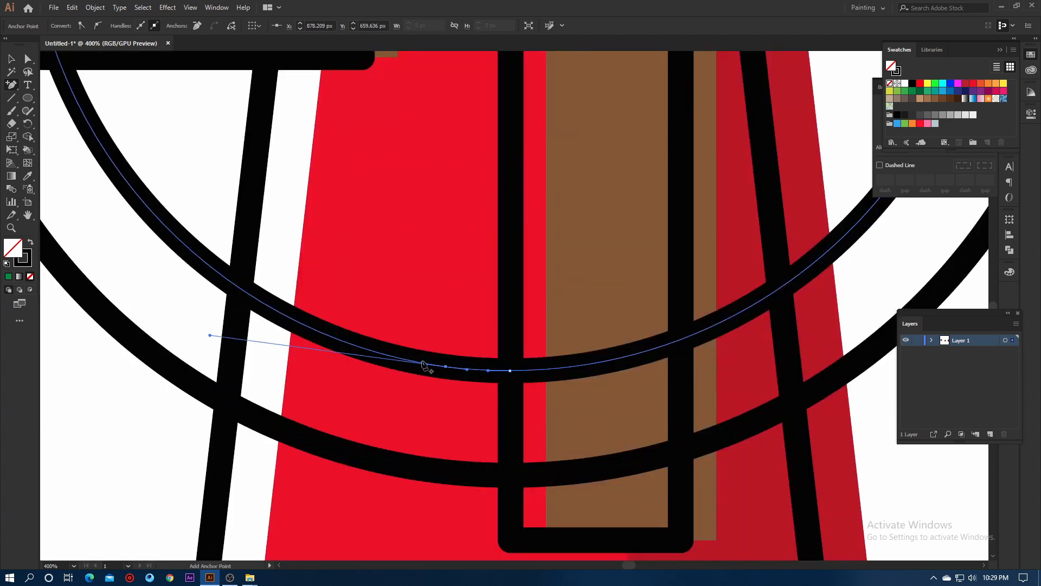
{"action": "left_click", "coordinate": [382, 355]}
{"action": "scroll", "coordinate": [386, 359], "scroll_direction": "down", "scroll_amount": 4}
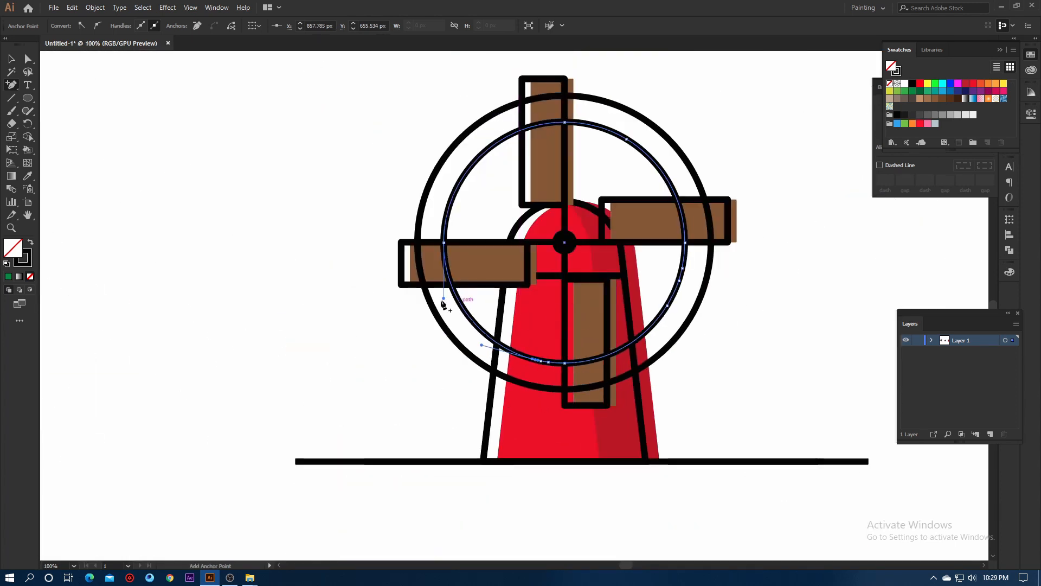
Add anchor points to the inner circle on its lower-left arc and on its upper-left arc above the left blade
{"action": "scroll", "coordinate": [459, 307], "scroll_direction": "up", "scroll_amount": 2}
{"action": "left_click", "coordinate": [468, 312]}
{"action": "scroll", "coordinate": [465, 293], "scroll_direction": "up", "scroll_amount": 3}
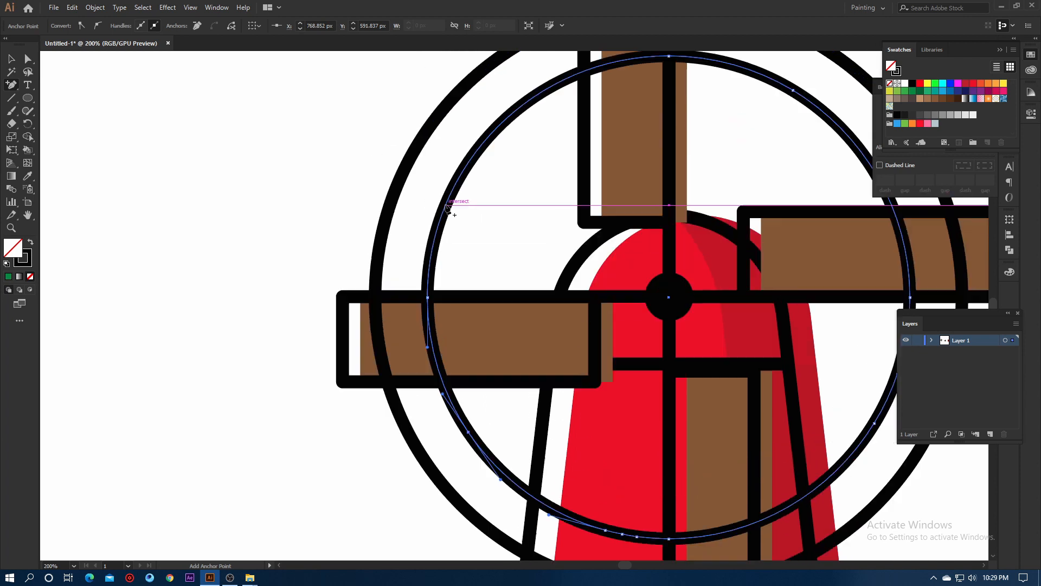
{"action": "scroll", "coordinate": [445, 207], "scroll_direction": "down", "scroll_amount": 1}
{"action": "scroll", "coordinate": [434, 215], "scroll_direction": "up", "scroll_amount": 2}
{"action": "left_click", "coordinate": [455, 189]}
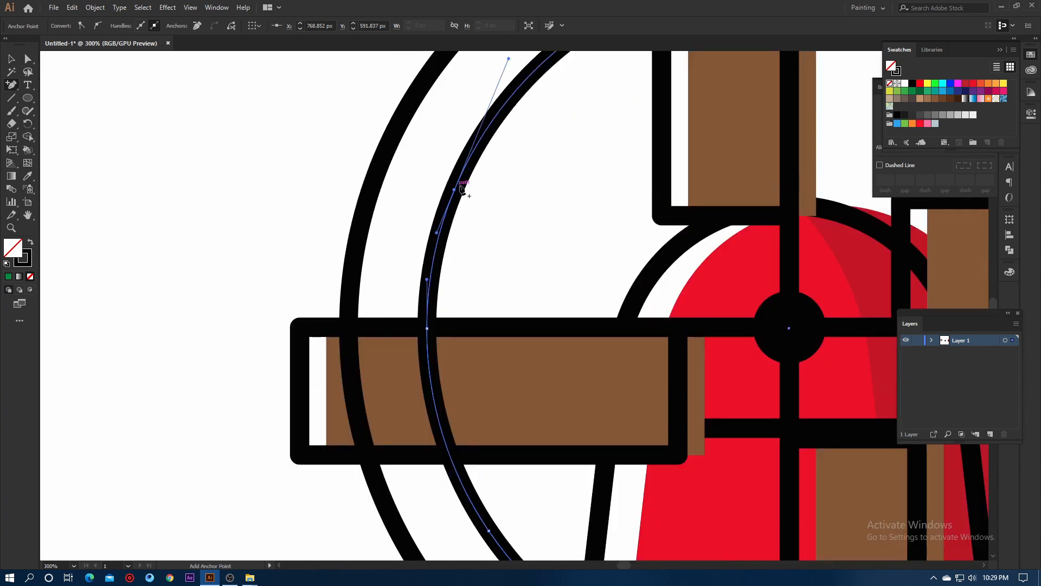
{"action": "scroll", "coordinate": [515, 130], "scroll_direction": "down", "scroll_amount": 3}
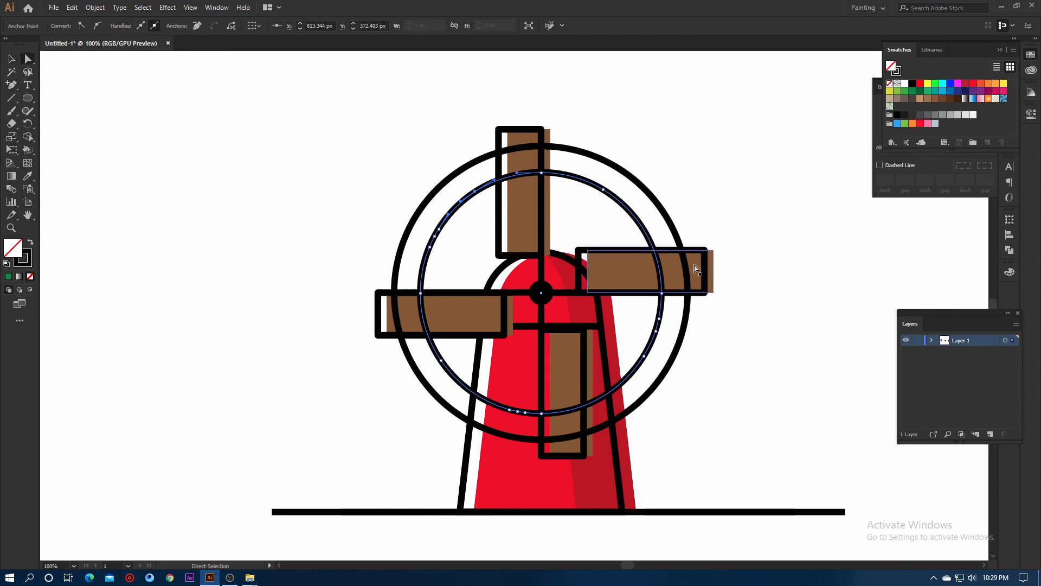
Add an anchor point to the inner circle's upper-right arc and delete it, removing the section down to the right blade
{"action": "scroll", "coordinate": [610, 208], "scroll_direction": "up", "scroll_amount": 2}
{"action": "left_click", "coordinate": [11, 88]}
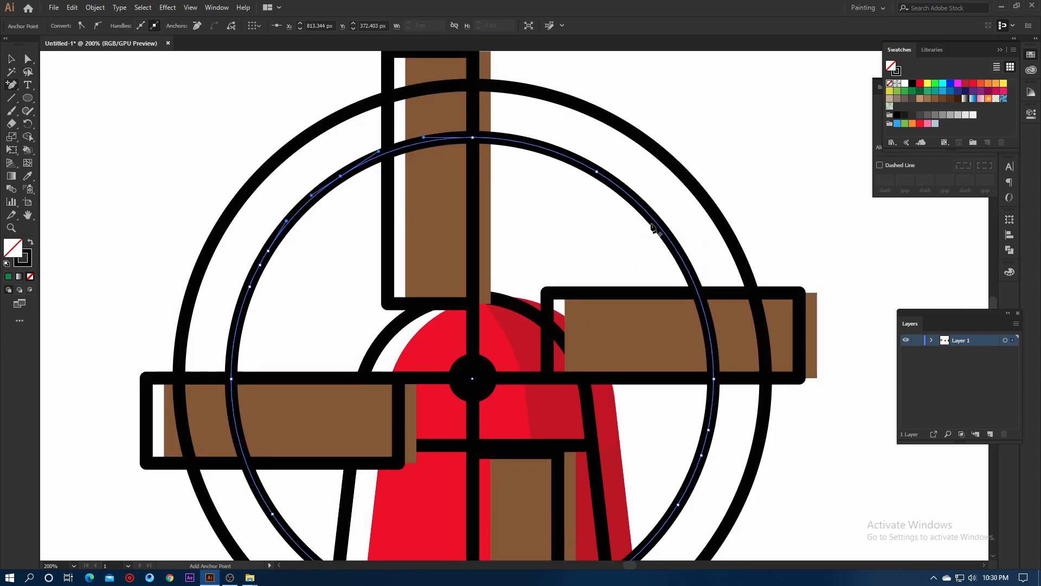
{"action": "left_click", "coordinate": [654, 220]}
{"action": "key", "text": "a"}
{"action": "key", "text": "Delete"}
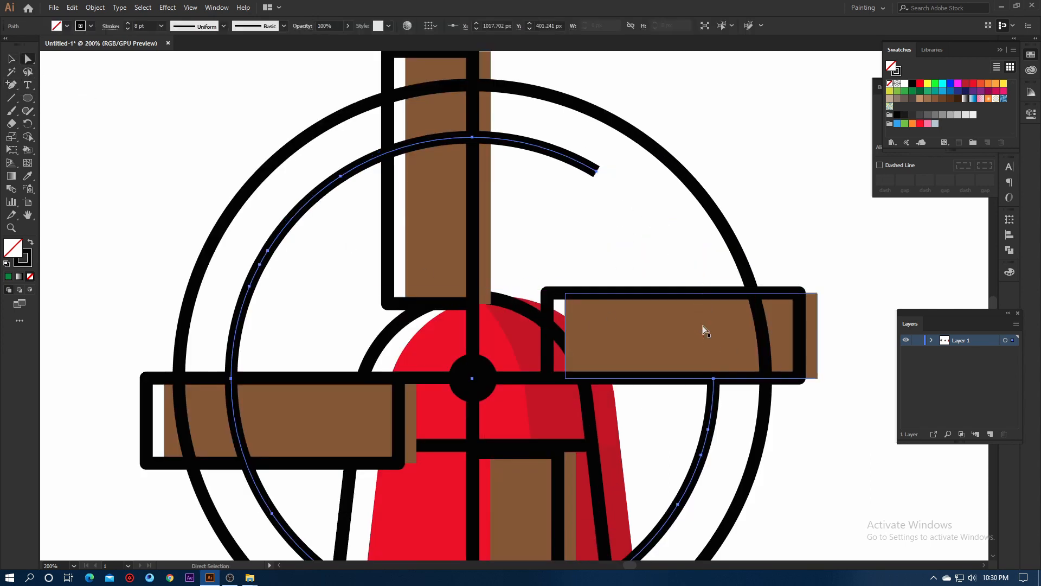
Open a gap in the inner circle below the right blade by deleting the middle anchor point there
{"action": "scroll", "coordinate": [575, 279], "scroll_direction": "down", "scroll_amount": 3}
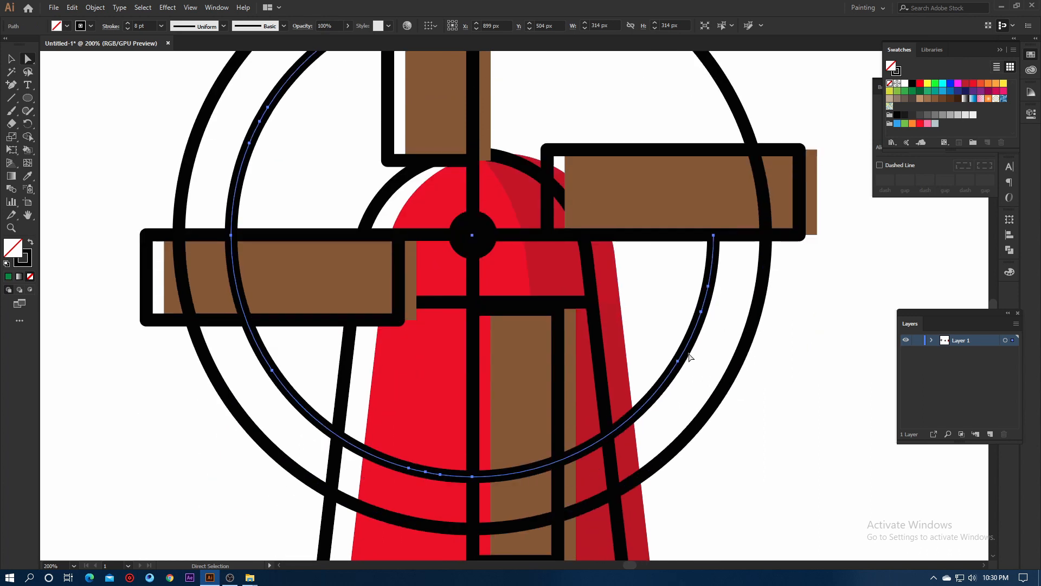
{"action": "left_click", "coordinate": [701, 312]}
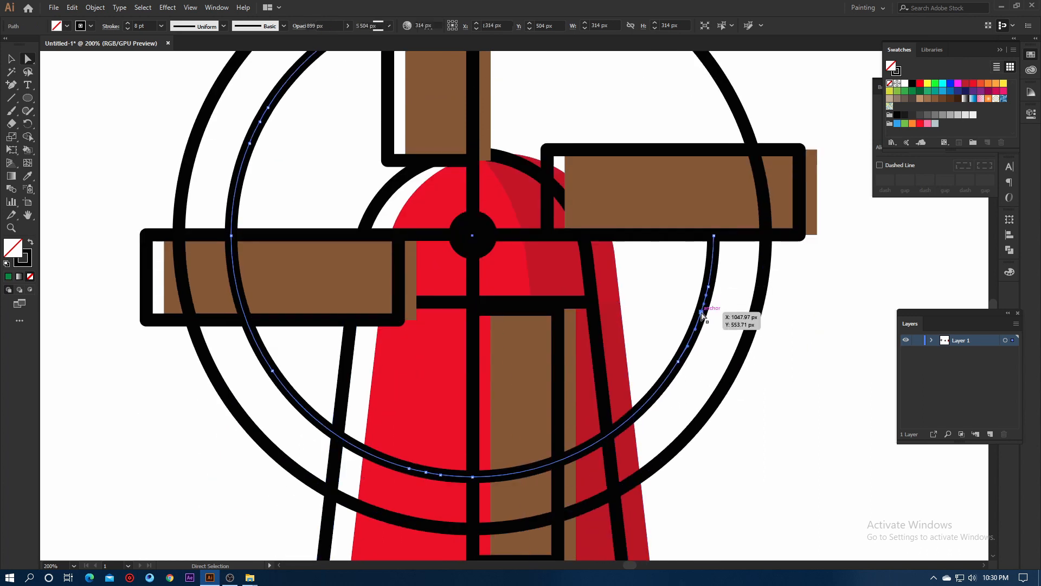
{"action": "key", "text": "Delete"}
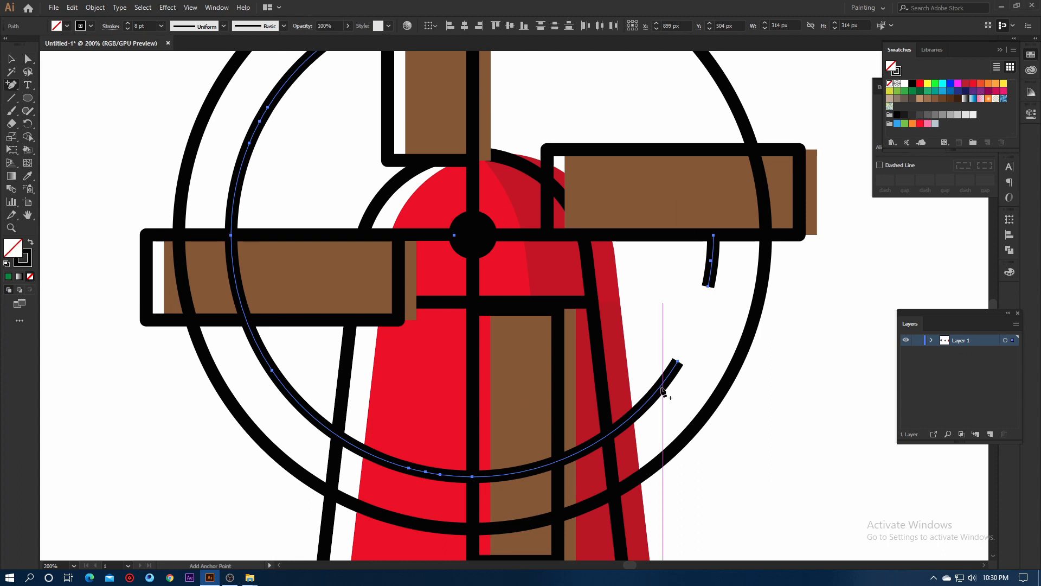
Add anchor points to the inner circle's lower-right arc and delete the lower one, leaving a short dash beside the tower
{"action": "left_click", "coordinate": [662, 390]}
{"action": "left_click", "coordinate": [28, 64]}
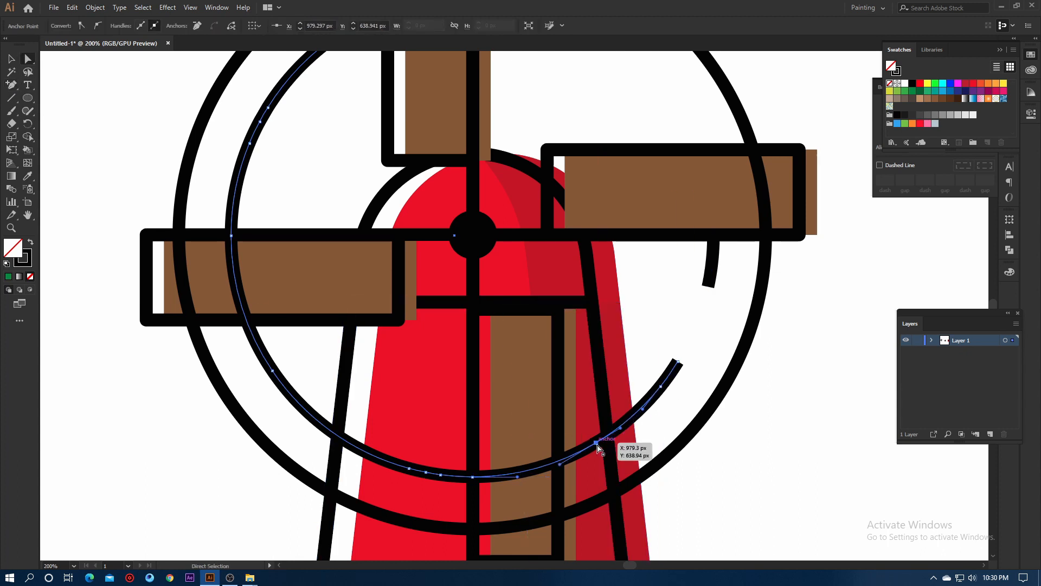
{"action": "left_click", "coordinate": [596, 443]}
{"action": "key", "text": "Delete"}
Open a gap in the inner circle left of the lower blade by deleting the middle anchor point there
{"action": "scroll", "coordinate": [802, 369], "scroll_direction": "down", "scroll_amount": 2}
{"action": "scroll", "coordinate": [604, 353], "scroll_direction": "up", "scroll_amount": 4}
{"action": "scroll", "coordinate": [281, 321], "scroll_direction": "down", "scroll_amount": 4}
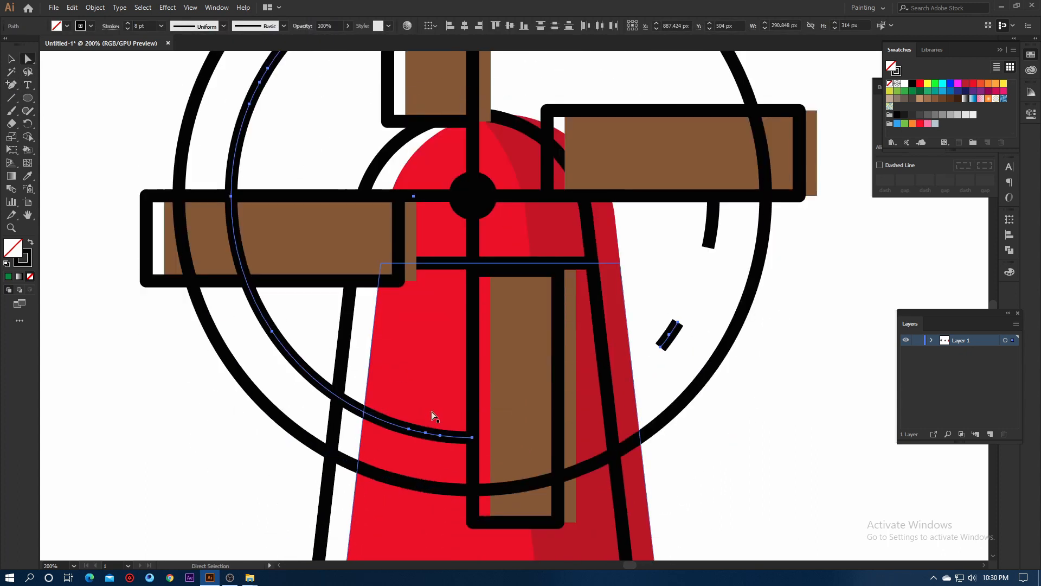
{"action": "left_click", "coordinate": [430, 433]}
{"action": "key", "text": "Delete"}
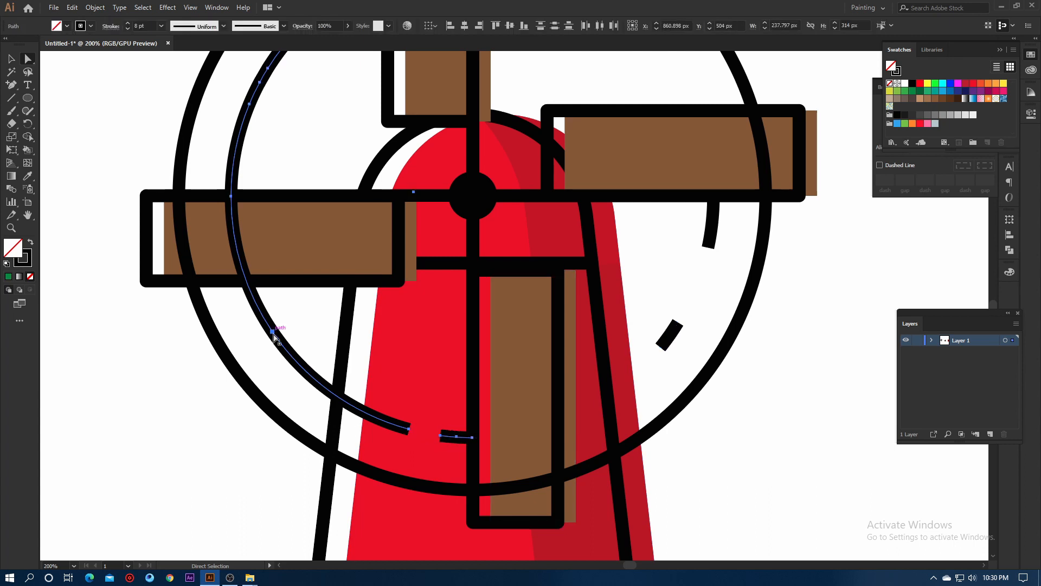
{"action": "left_click", "coordinate": [273, 331]}
{"action": "key", "text": "Delete"}
{"action": "key", "text": "ctrl+z"}
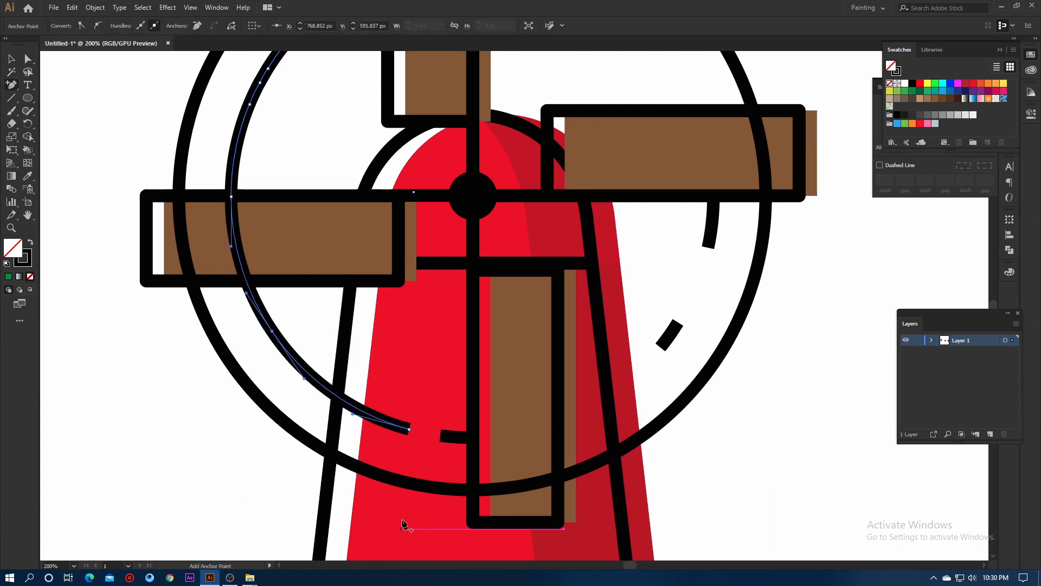
Add anchor points around the inner circle's lower-left arc and delete the one between them, opening a gap outside the tower
{"action": "key", "text": "ctrl+equal"}
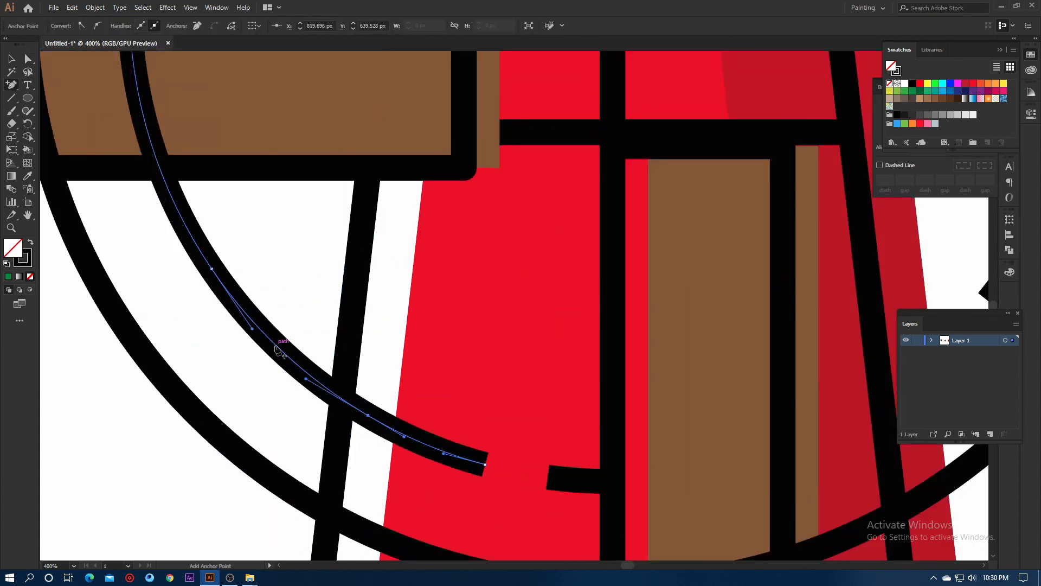
{"action": "key", "text": "Delete"}
{"action": "scroll", "coordinate": [103, 154], "scroll_direction": "up", "scroll_amount": 6}
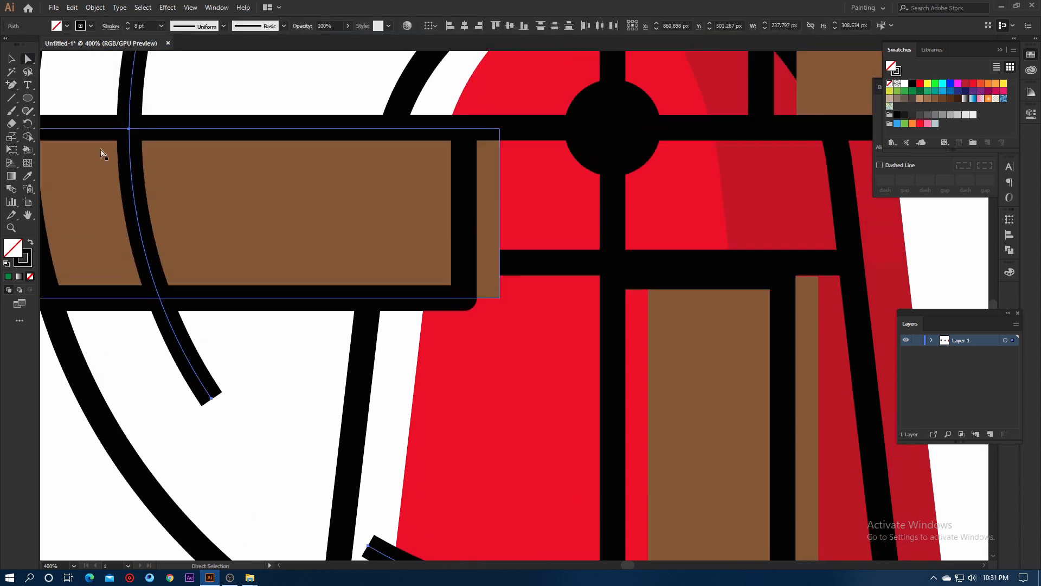
Add an anchor point where the inner circle crosses the left blade and delete it to remove that section
{"action": "left_click", "coordinate": [15, 83]}
{"action": "left_click", "coordinate": [147, 271]}
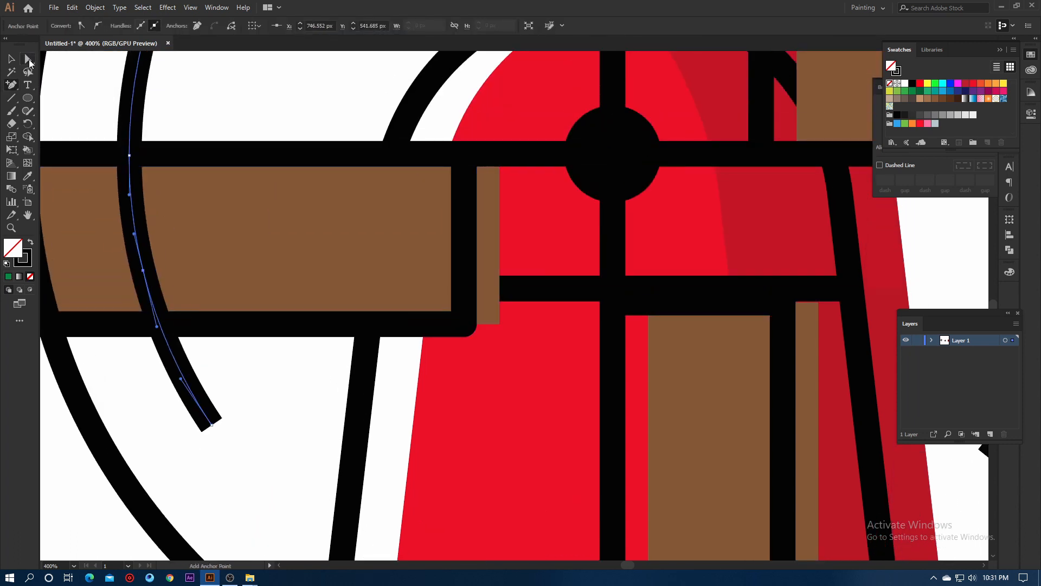
{"action": "key", "text": "a"}
{"action": "key", "text": "Delete"}
{"action": "left_click", "coordinate": [268, 481]}
Delete the inner circle's upper-left anchor points, leaving only a short arc above the left blade and the arc right of the upper blade
{"action": "scroll", "coordinate": [151, 268], "scroll_direction": "up", "scroll_amount": 7}
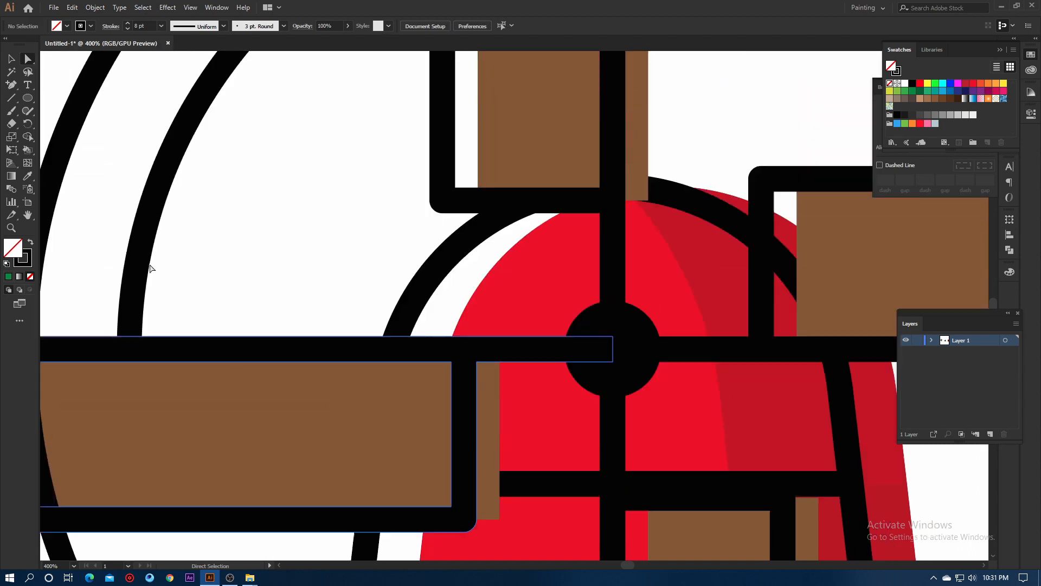
{"action": "left_click", "coordinate": [242, 184]}
{"action": "scroll", "coordinate": [242, 184], "scroll_direction": "up", "scroll_amount": 1}
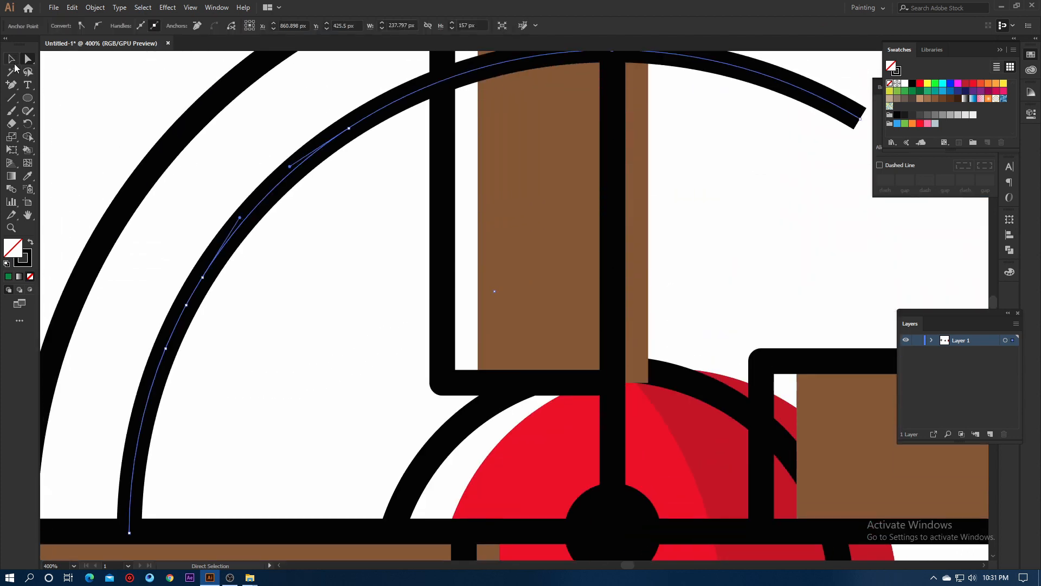
{"action": "left_click", "coordinate": [187, 306]}
{"action": "key", "text": "Delete"}
{"action": "left_click", "coordinate": [349, 129]}
{"action": "key", "text": "Delete"}
{"action": "left_click", "coordinate": [361, 298]}
{"action": "scroll", "coordinate": [364, 301], "scroll_direction": "down", "scroll_amount": 2}
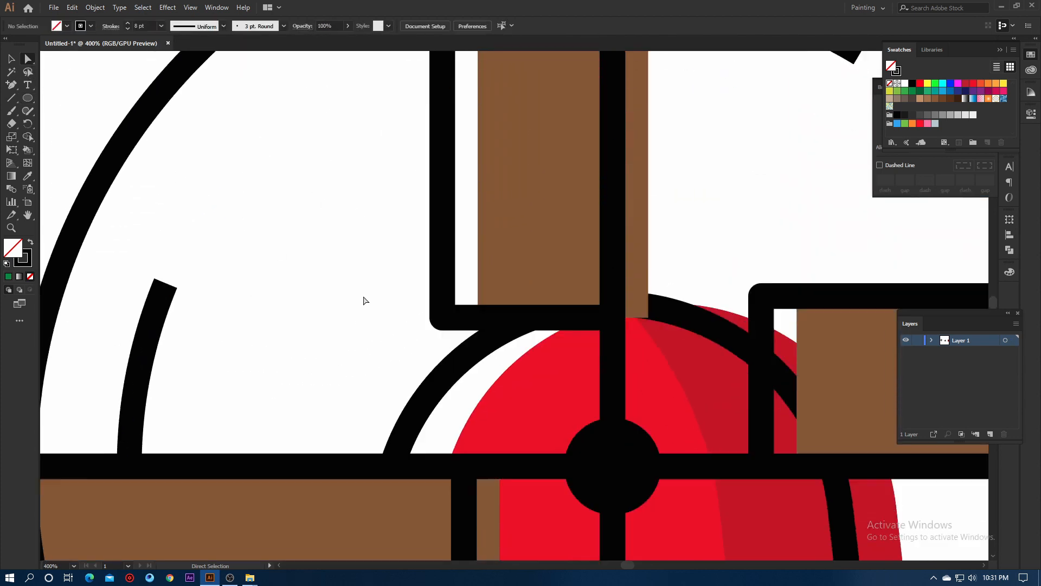
Add anchor points to the outer circle right of the upper blade and delete the middle one to open a gap
{"action": "scroll", "coordinate": [363, 300], "scroll_direction": "down", "scroll_amount": 4, "text": "alt"}
{"action": "left_click", "coordinate": [454, 200]}
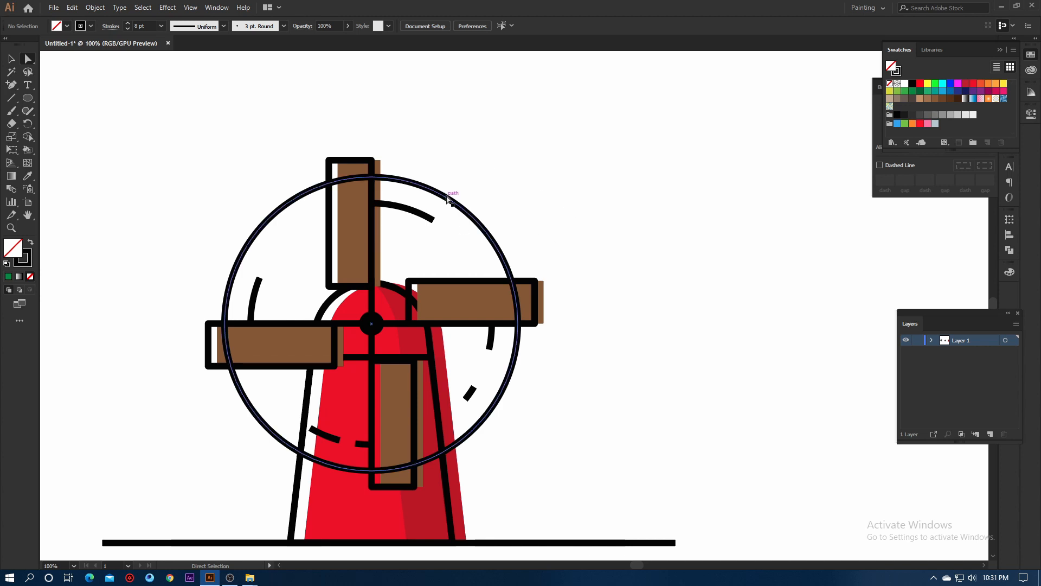
{"action": "scroll", "coordinate": [586, 219], "scroll_direction": "down", "scroll_amount": 2, "text": "alt"}
{"action": "scroll", "coordinate": [558, 218], "scroll_direction": "up", "scroll_amount": 2, "text": "alt"}
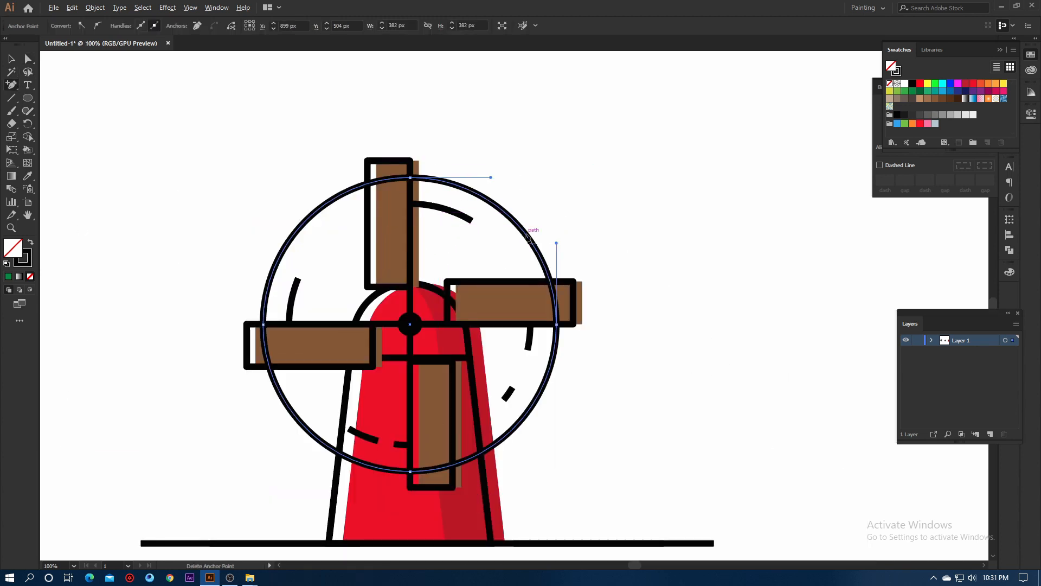
{"action": "scroll", "coordinate": [486, 197], "scroll_direction": "up", "scroll_amount": 3, "text": "alt"}
{"action": "left_click", "coordinate": [404, 164]}
{"action": "scroll", "coordinate": [441, 176], "scroll_direction": "up", "scroll_amount": 2, "text": "alt"}
{"action": "left_click", "coordinate": [439, 181]}
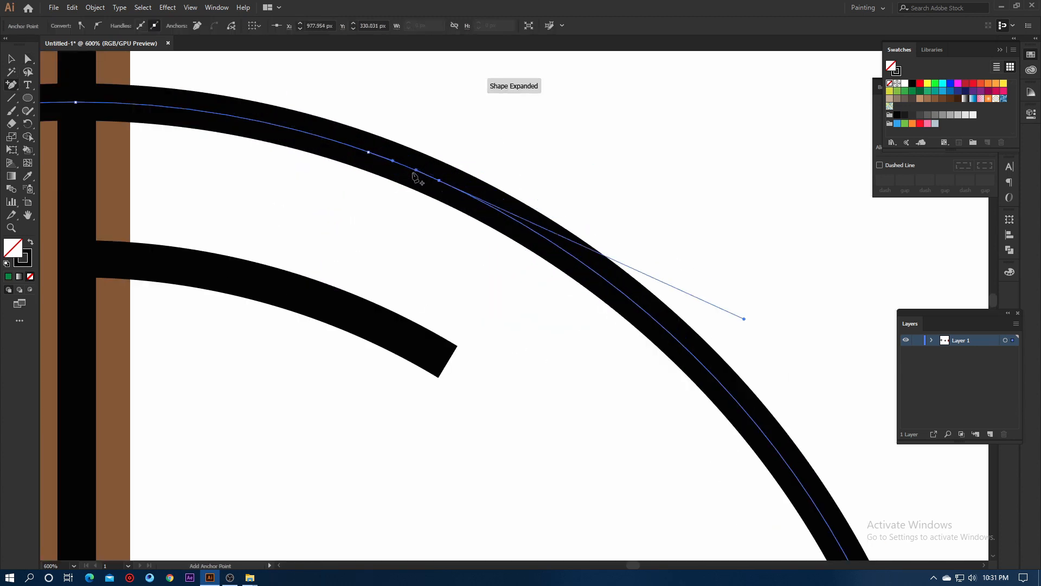
{"action": "left_click", "coordinate": [409, 167]}
{"action": "key", "text": "Delete"}
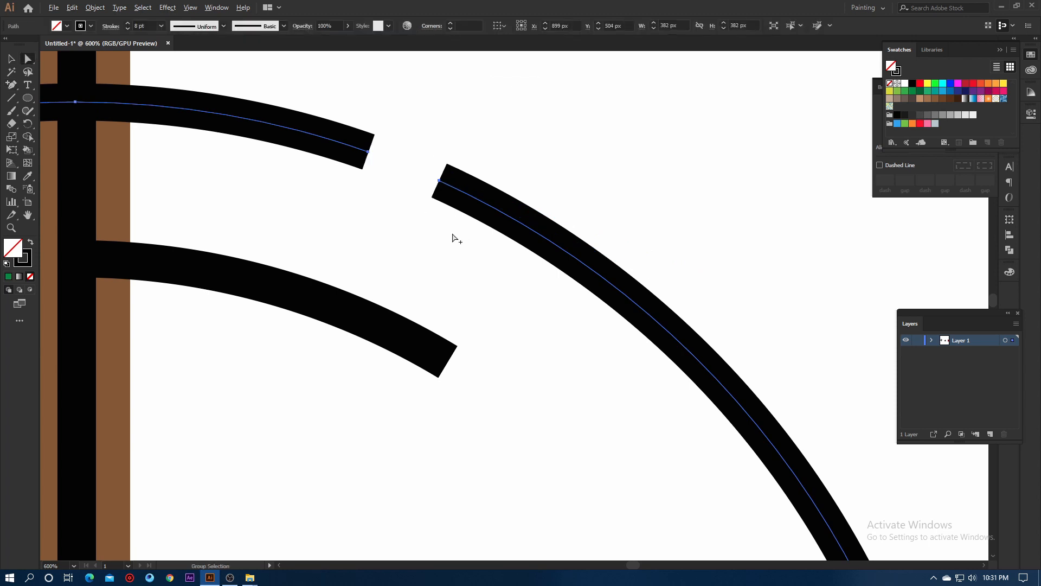
Open a second small gap further along the outer circle's upper-right arc using added anchor points, leaving a short dash between the gaps
{"action": "scroll", "coordinate": [455, 239], "scroll_direction": "down", "scroll_amount": 4, "text": "alt"}
{"action": "scroll", "coordinate": [483, 255], "scroll_direction": "up", "scroll_amount": 1}
{"action": "key", "text": "plus"}
{"action": "scroll", "coordinate": [486, 257], "scroll_direction": "up", "scroll_amount": 2, "text": "alt"}
{"action": "left_click", "coordinate": [482, 255]}
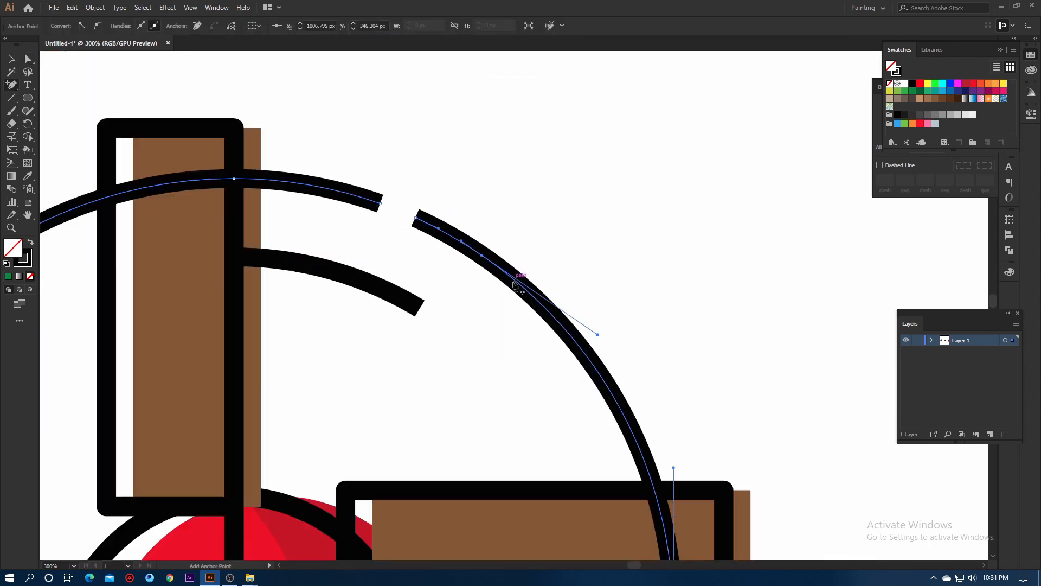
{"action": "scroll", "coordinate": [506, 276], "scroll_direction": "up", "scroll_amount": 2, "text": "alt"}
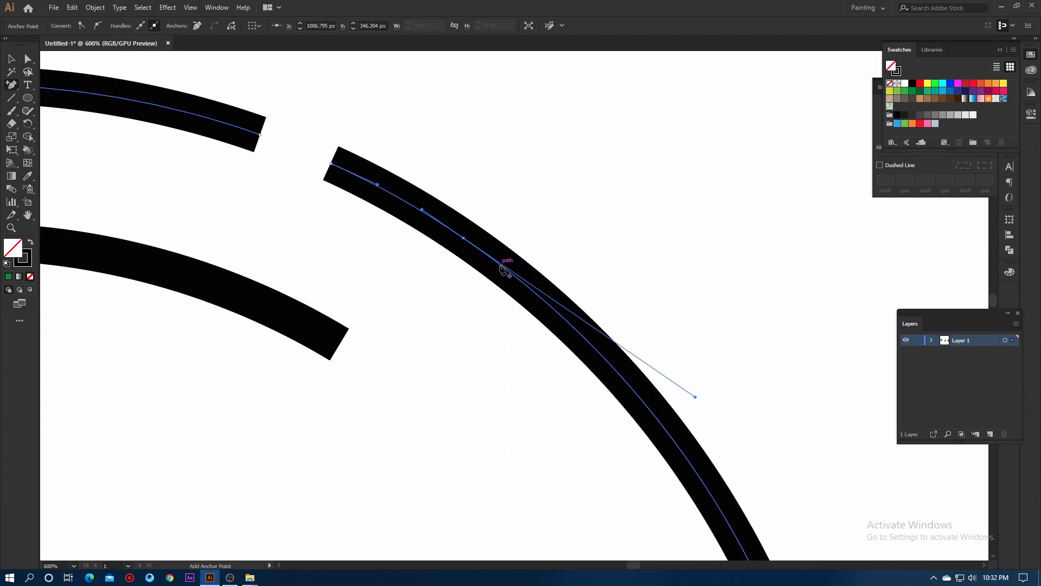
{"action": "left_click", "coordinate": [499, 267]}
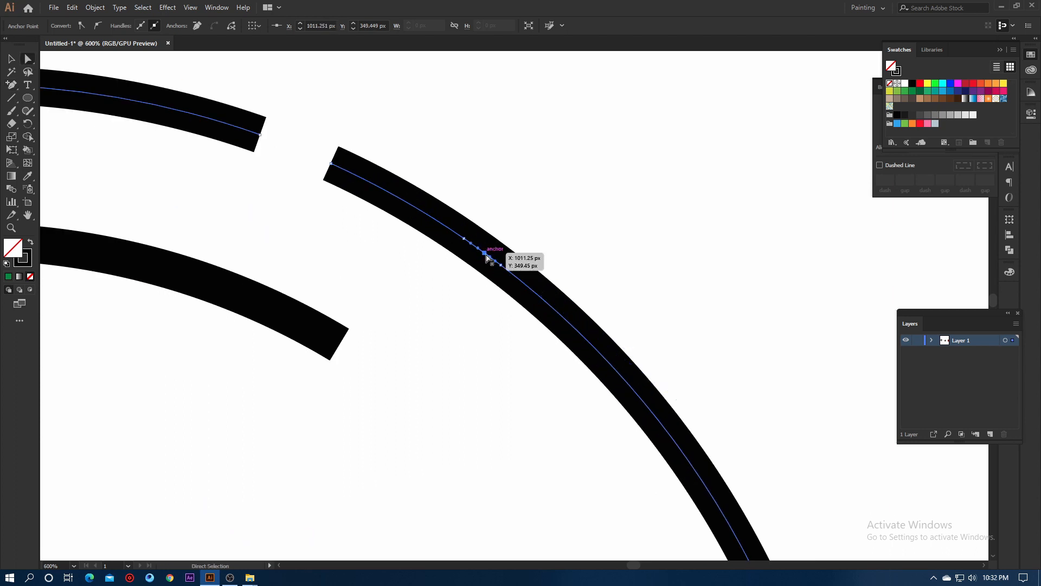
{"action": "key", "text": "Delete"}
Add anchor points to the outer circle's upper-right arc and delete the lower one, removing the section down to the right blade's lower edge
{"action": "scroll", "coordinate": [562, 329], "scroll_direction": "down", "scroll_amount": 4, "text": "alt"}
{"action": "scroll", "coordinate": [441, 239], "scroll_direction": "up", "scroll_amount": 2, "text": "alt"}
{"action": "left_click", "coordinate": [12, 86]}
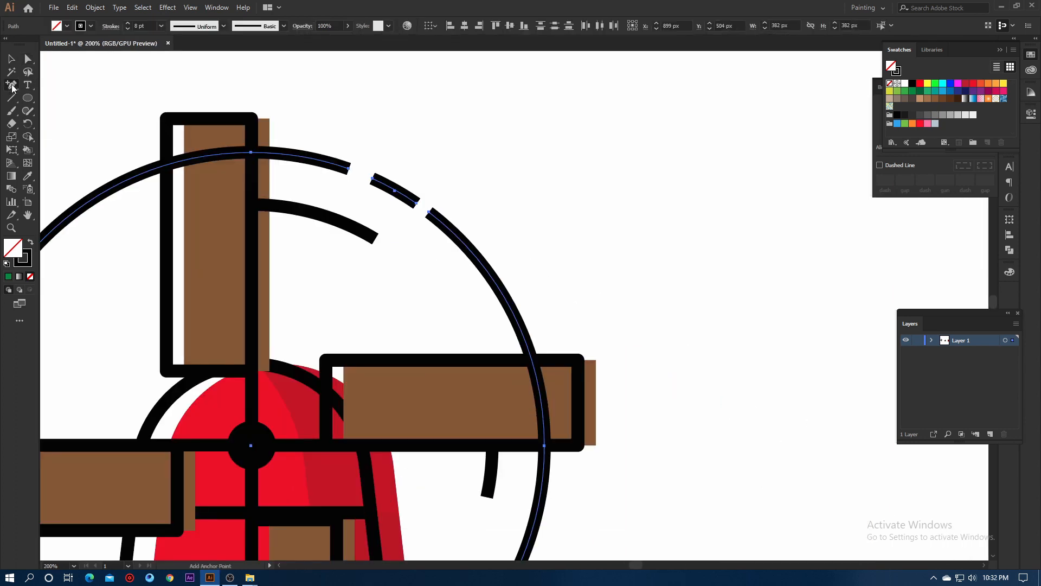
{"action": "scroll", "coordinate": [488, 275], "scroll_direction": "up", "scroll_amount": 2, "text": "alt"}
{"action": "scroll", "coordinate": [495, 278], "scroll_direction": "down", "scroll_amount": 4, "text": "alt"}
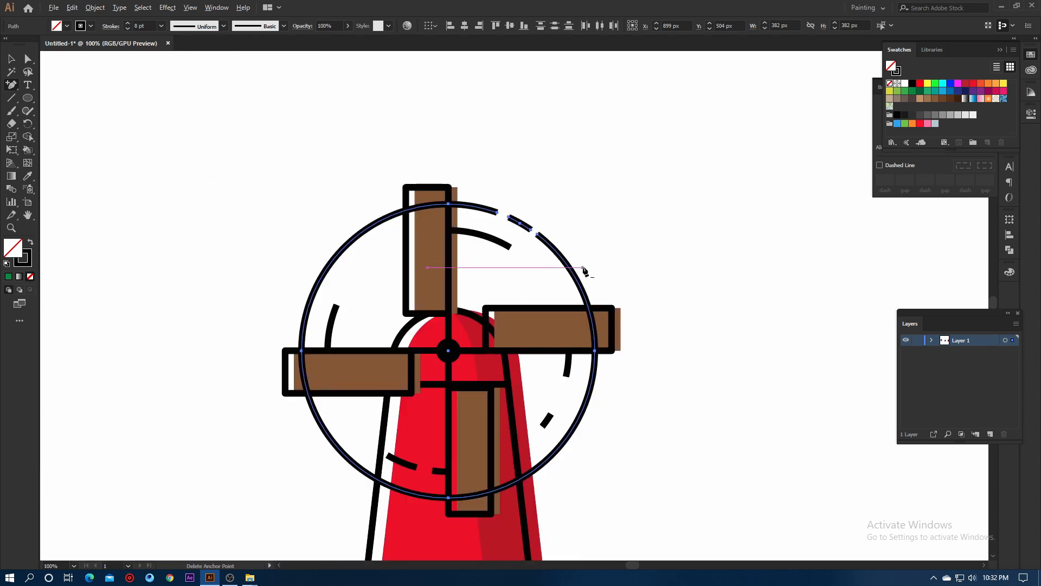
{"action": "scroll", "coordinate": [578, 267], "scroll_direction": "up", "scroll_amount": 3, "text": "alt"}
{"action": "left_click", "coordinate": [533, 242]}
{"action": "left_click", "coordinate": [588, 328]}
{"action": "left_click", "coordinate": [28, 60]}
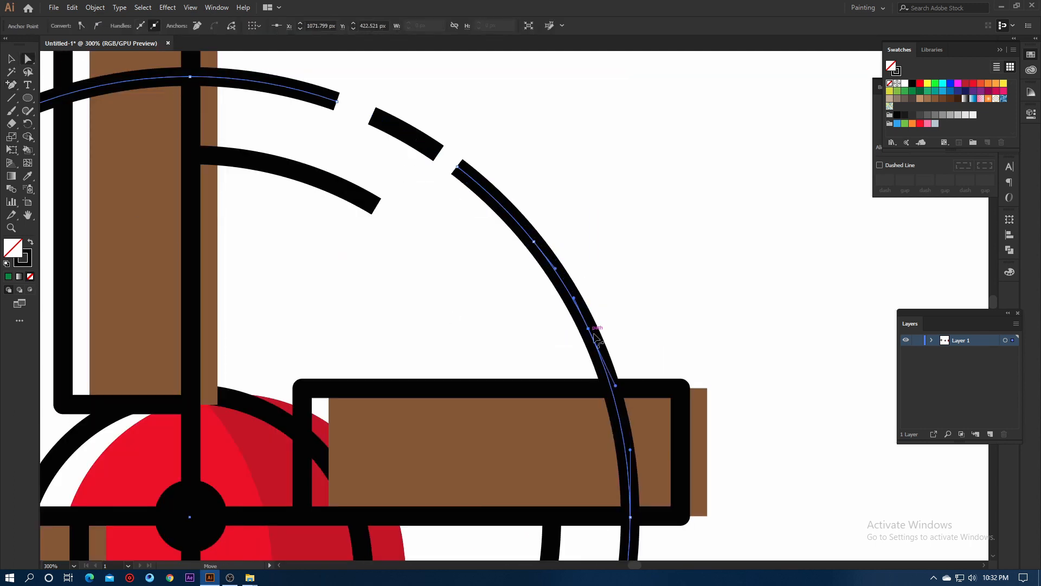
{"action": "key", "text": "Delete"}
{"action": "scroll", "coordinate": [634, 379], "scroll_direction": "down", "scroll_amount": 2, "text": "alt"}
Add anchor points to the outer circle's lower-right arc and remove the section reaching the bottom anchor at the lower blade
{"action": "left_click_drag", "start_coordinate": [635, 435], "coordinate": [699, 325]}
{"action": "left_click", "coordinate": [11, 84]}
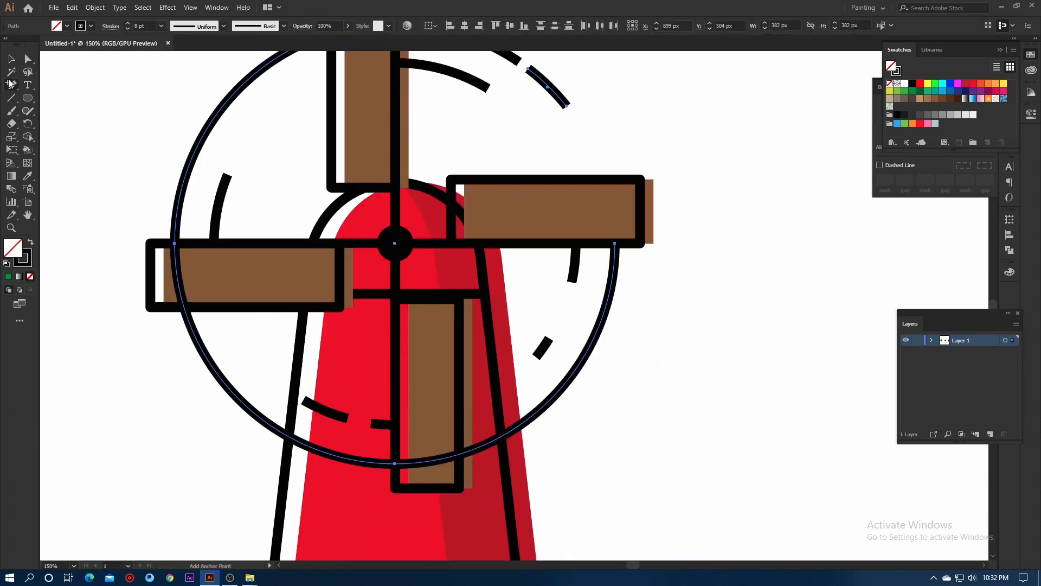
{"action": "scroll", "coordinate": [602, 358], "scroll_direction": "up", "scroll_amount": 2, "text": "alt"}
{"action": "left_click", "coordinate": [592, 351]}
{"action": "scroll", "coordinate": [542, 453], "scroll_direction": "down", "scroll_amount": 1, "text": "alt"}
{"action": "left_click", "coordinate": [485, 473]}
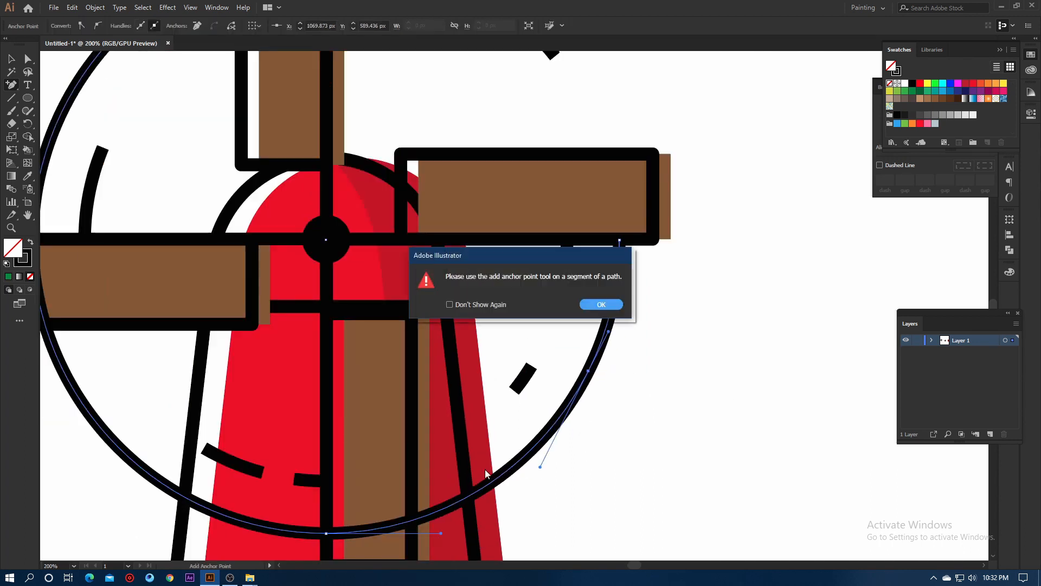
{"action": "key", "text": "Return"}
{"action": "left_click", "coordinate": [522, 457]}
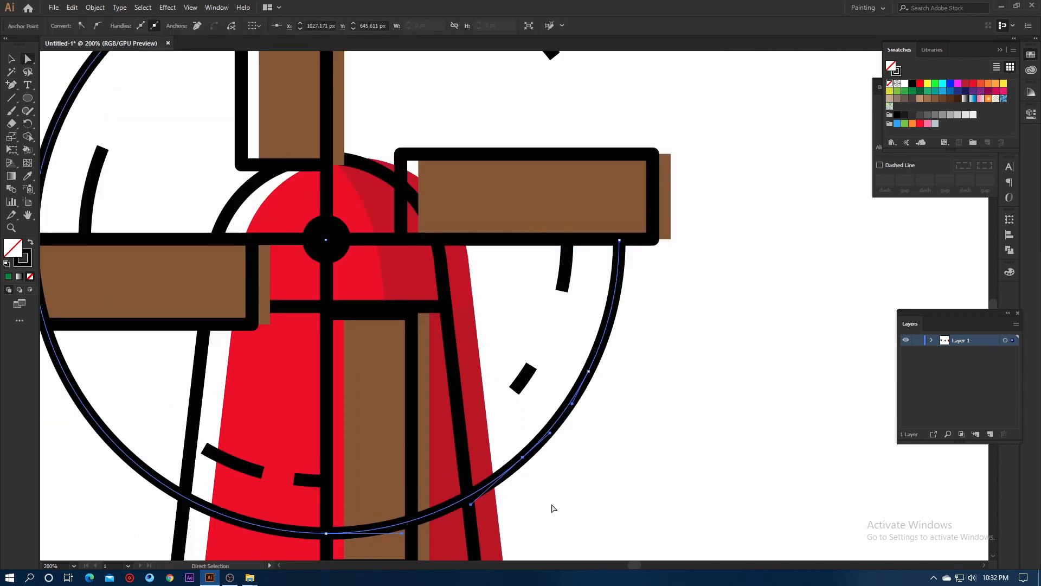
{"action": "scroll", "coordinate": [602, 446], "scroll_direction": "down", "scroll_amount": 3, "text": "alt"}
{"action": "scroll", "coordinate": [537, 396], "scroll_direction": "up", "scroll_amount": 4, "text": "alt"}
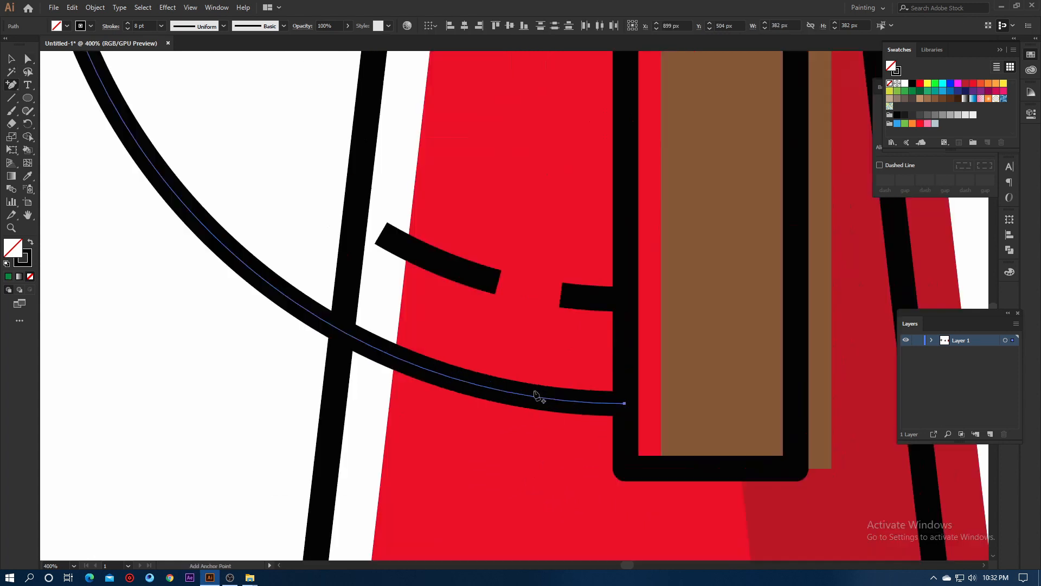
Add three anchor points to the outer circle's lower-left arc on the tower and delete the middle one to open a small gap
{"action": "left_click", "coordinate": [468, 382]}
{"action": "left_click", "coordinate": [440, 373]}
{"action": "left_click", "coordinate": [451, 376]}
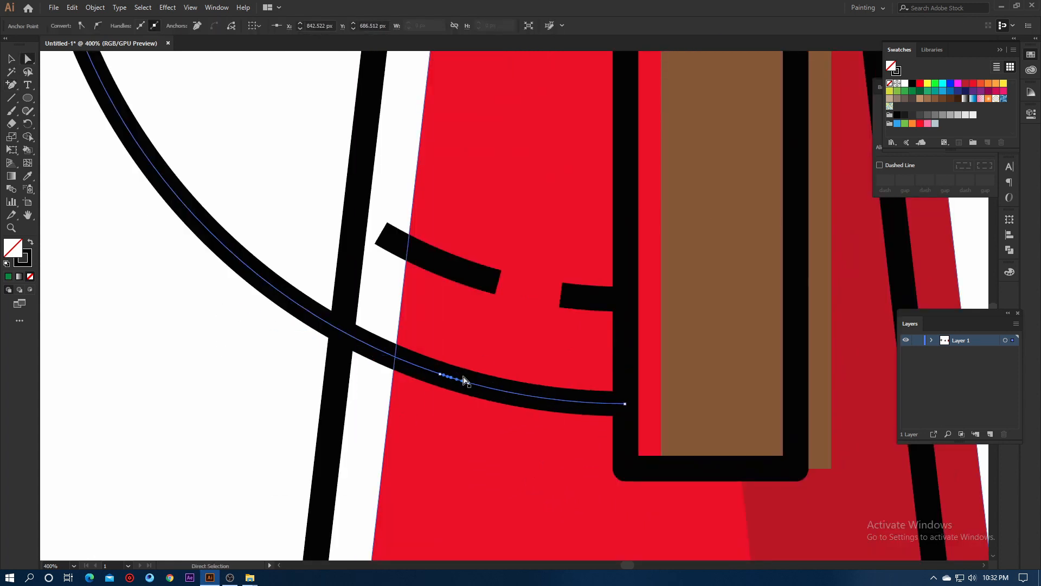
{"action": "key", "text": "Delete"}
{"action": "scroll", "coordinate": [499, 465], "scroll_direction": "down", "scroll_amount": 5, "text": "alt"}
{"action": "scroll", "coordinate": [332, 310], "scroll_direction": "up", "scroll_amount": 3, "text": "alt"}
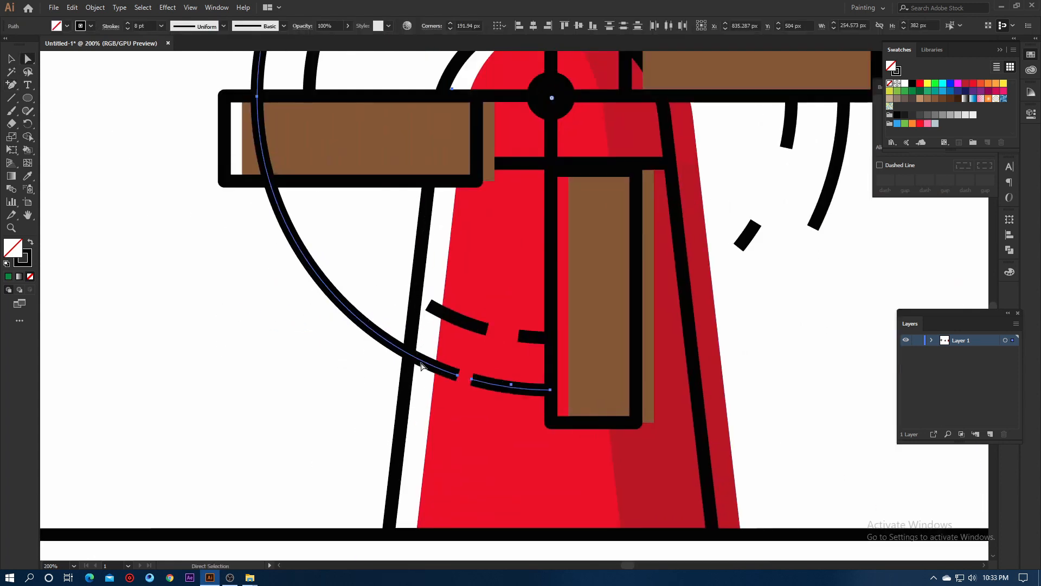
Open a second gap in the outer circle's lower-left arc across the tower's left outline, leaving a short dash beside the first gap
{"action": "left_click", "coordinate": [10, 89]}
{"action": "scroll", "coordinate": [442, 347], "scroll_direction": "up", "scroll_amount": 3, "text": "alt"}
{"action": "left_click", "coordinate": [395, 393]}
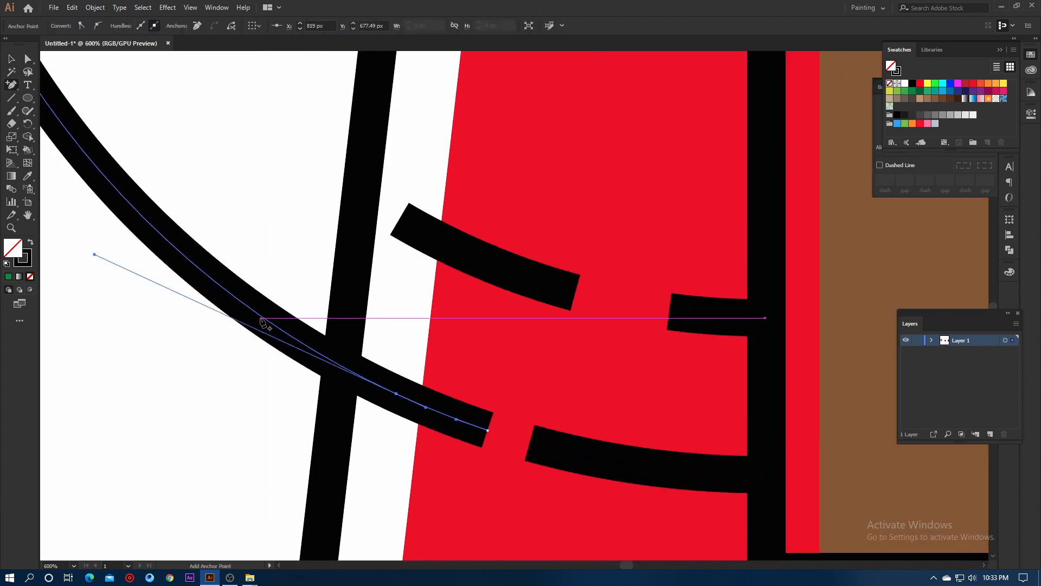
{"action": "left_click", "coordinate": [261, 317]}
{"action": "left_click", "coordinate": [313, 349]}
{"action": "left_click", "coordinate": [28, 61]}
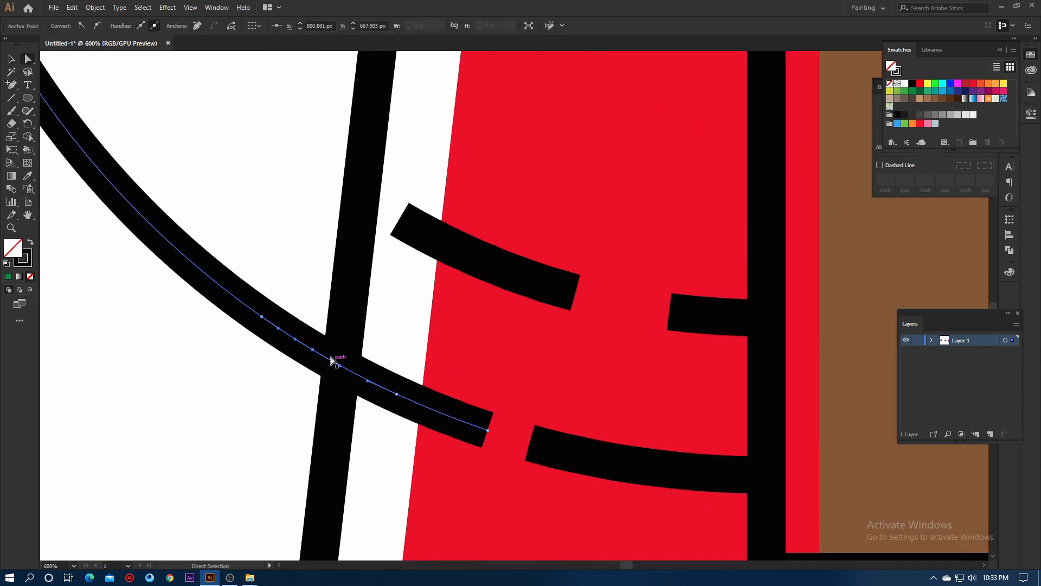
{"action": "left_click", "coordinate": [313, 351]}
{"action": "key", "text": "Delete"}
{"action": "scroll", "coordinate": [337, 422], "scroll_direction": "down", "scroll_amount": 6, "text": "alt"}
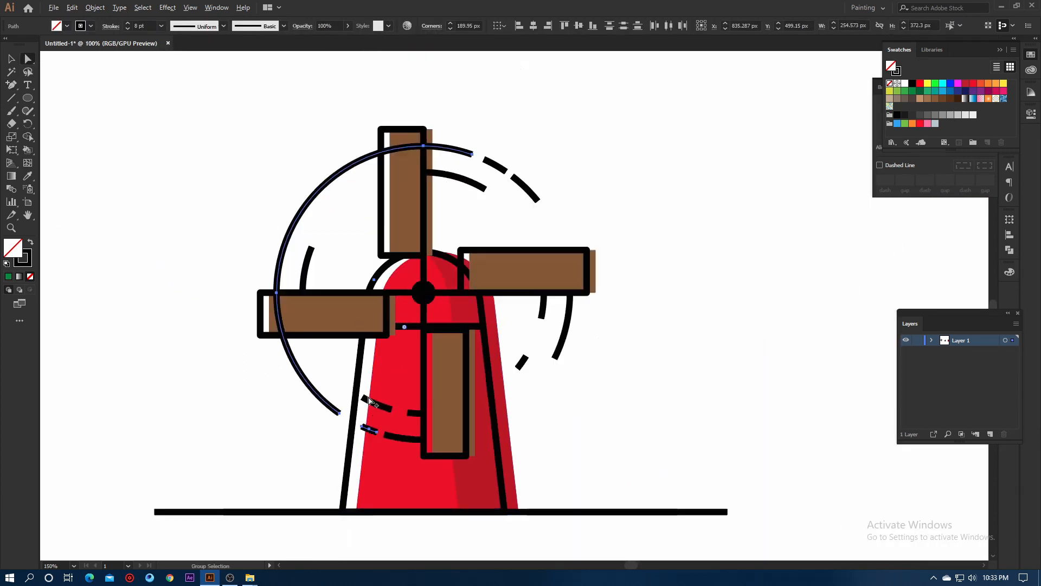
Add anchor points to the outer circle below the left blade and remove the section from there up across the blade
{"action": "scroll", "coordinate": [286, 409], "scroll_direction": "up", "scroll_amount": 2, "text": "alt"}
{"action": "left_click", "coordinate": [11, 85]}
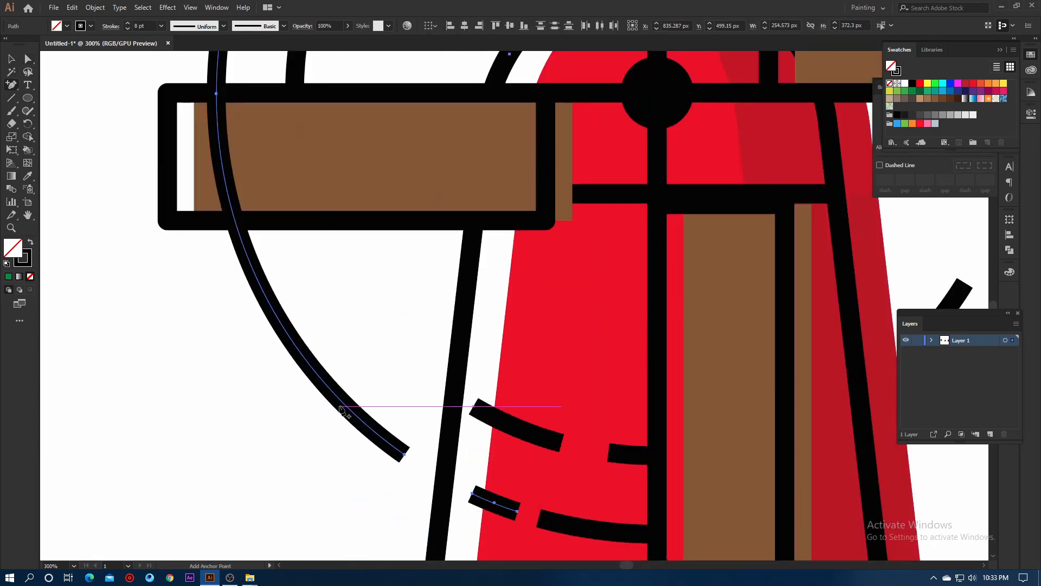
{"action": "left_click", "coordinate": [282, 325]}
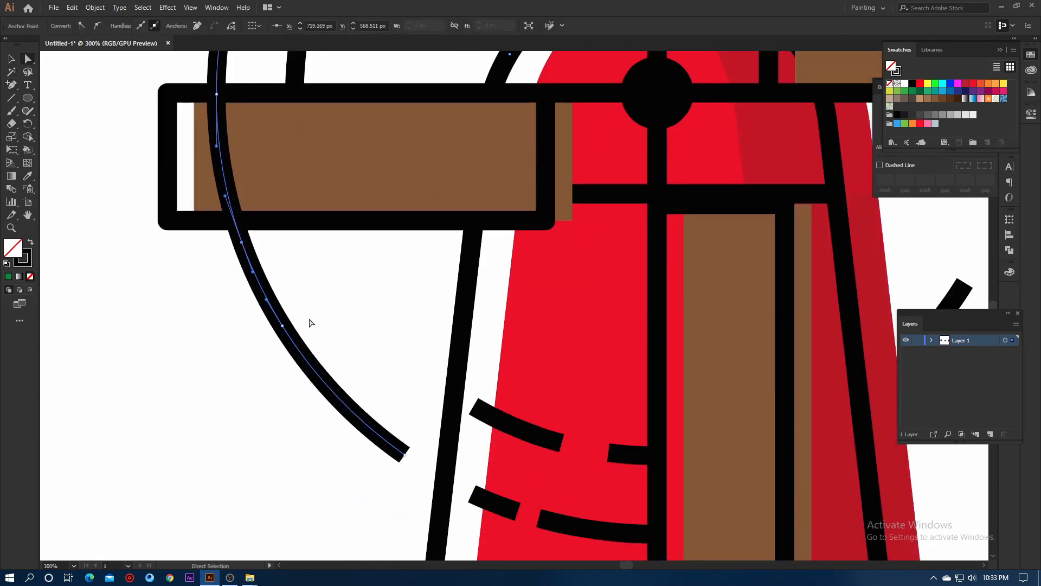
{"action": "left_click", "coordinate": [242, 243]}
{"action": "key", "text": "Delete"}
{"action": "scroll", "coordinate": [417, 415], "scroll_direction": "down", "scroll_amount": 4, "text": "alt"}
{"action": "scroll", "coordinate": [415, 293], "scroll_direction": "up", "scroll_amount": 2, "text": "alt"}
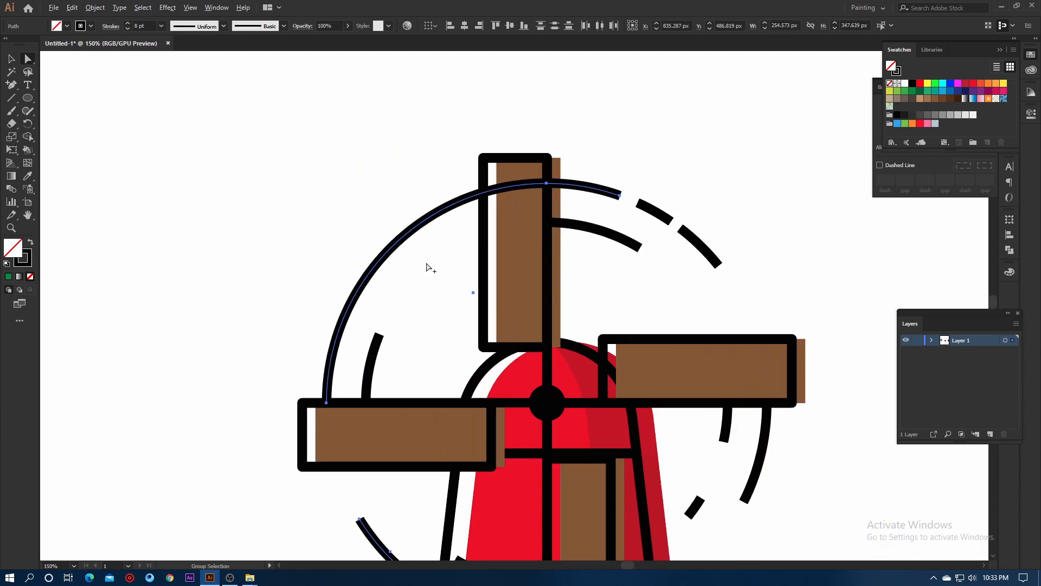
Add anchor points to the outer circle's upper-left arc and delete the middle one to open a wide gap above the left blade
{"action": "key", "text": "plus"}
{"action": "scroll", "coordinate": [347, 288], "scroll_direction": "up", "scroll_amount": 1, "text": "alt"}
{"action": "left_click", "coordinate": [351, 320]}
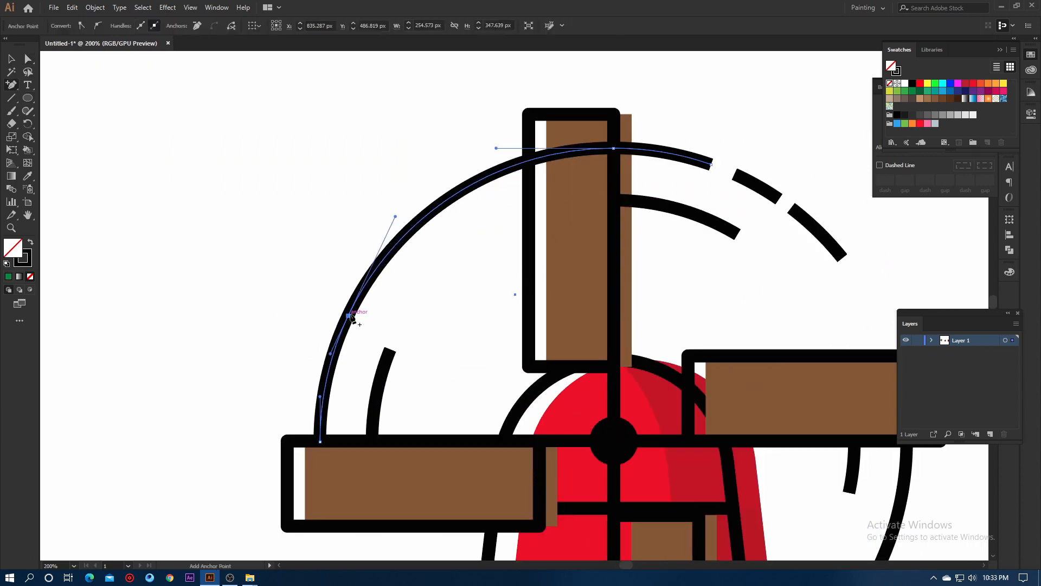
{"action": "scroll", "coordinate": [356, 292], "scroll_direction": "up", "scroll_amount": 2, "text": "alt"}
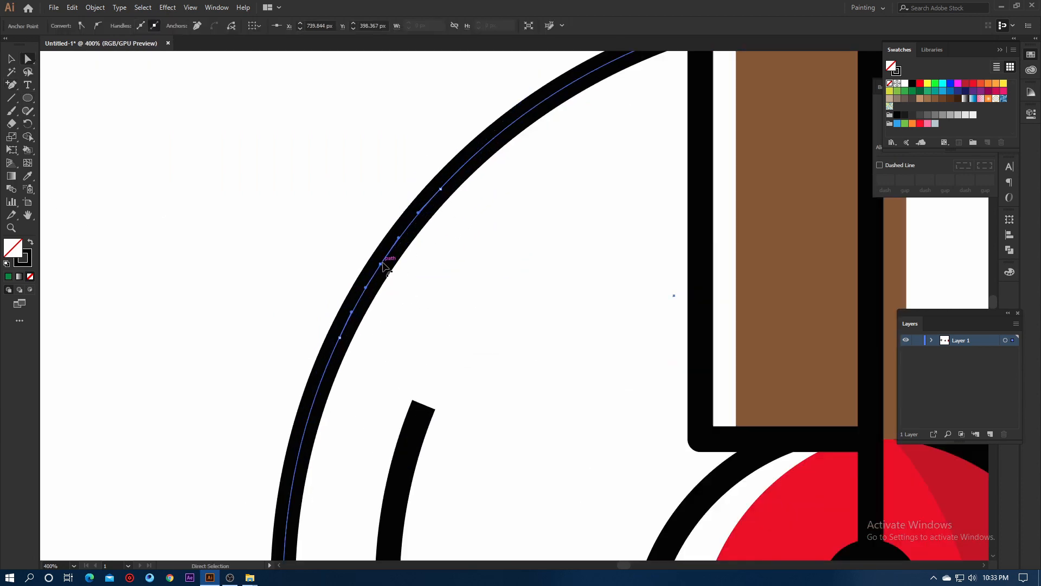
{"action": "key", "text": "Delete"}
{"action": "scroll", "coordinate": [528, 307], "scroll_direction": "down", "scroll_amount": 2, "text": "alt"}
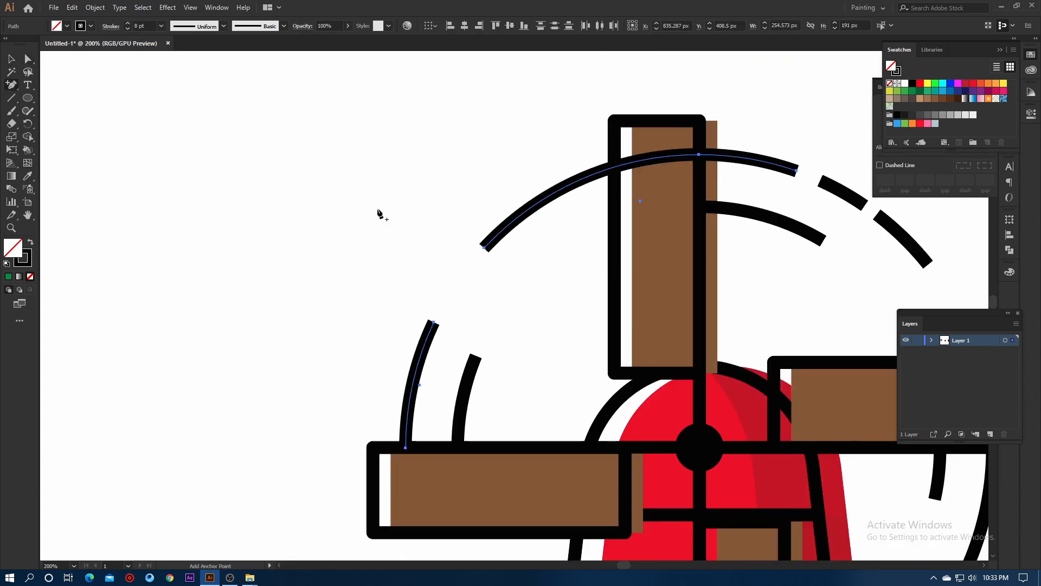
Cut a small gap near the lower end of the arc left of the upper blade, leaving a short separate dash
{"action": "scroll", "coordinate": [546, 217], "scroll_direction": "up", "scroll_amount": 3, "text": "alt"}
{"action": "left_click", "coordinate": [406, 262]}
{"action": "left_click", "coordinate": [443, 235]}
{"action": "left_click", "coordinate": [602, 305]}
{"action": "left_click", "coordinate": [453, 221]}
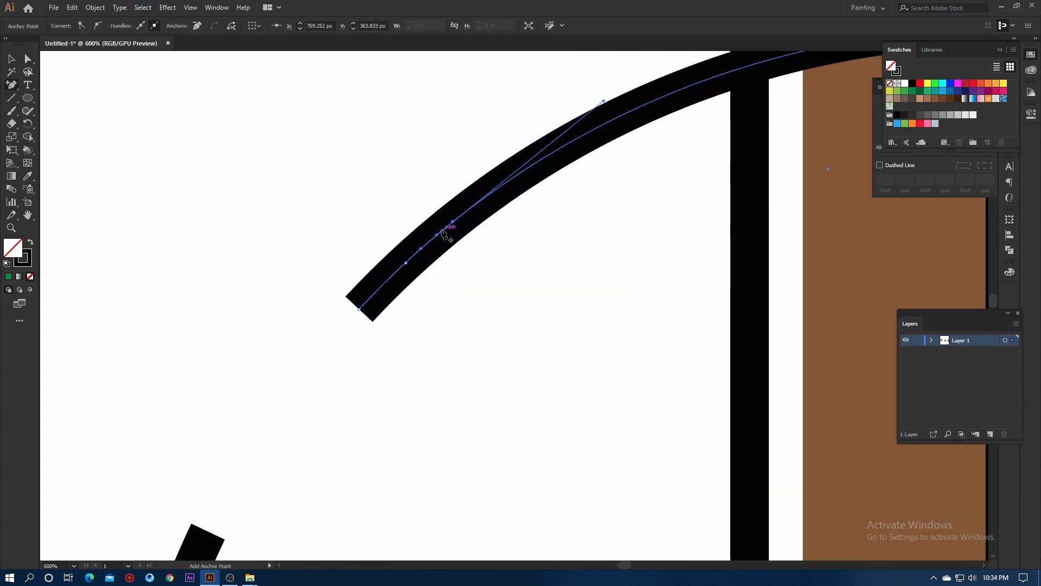
{"action": "key", "text": "Delete"}
{"action": "scroll", "coordinate": [510, 352], "scroll_direction": "down", "scroll_amount": 3, "text": "alt"}
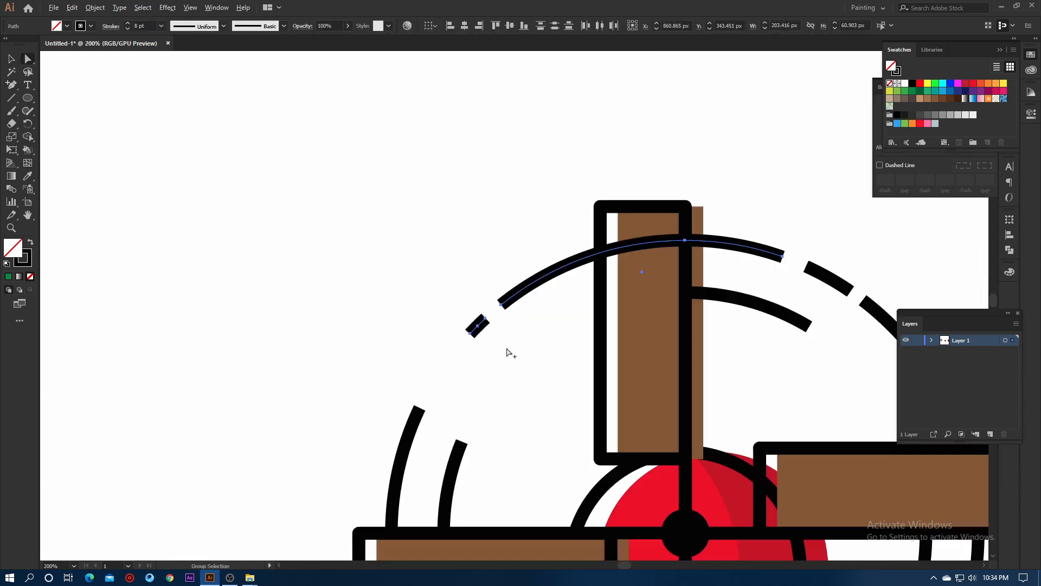
{"action": "scroll", "coordinate": [369, 176], "scroll_direction": "down", "scroll_amount": 1, "text": "alt"}
Remove the rest of the outer circle's arc between the short upper-left dash and the upper blade's right edge
{"action": "scroll", "coordinate": [445, 223], "scroll_direction": "up", "scroll_amount": 1, "text": "alt"}
{"action": "left_click", "coordinate": [472, 201]}
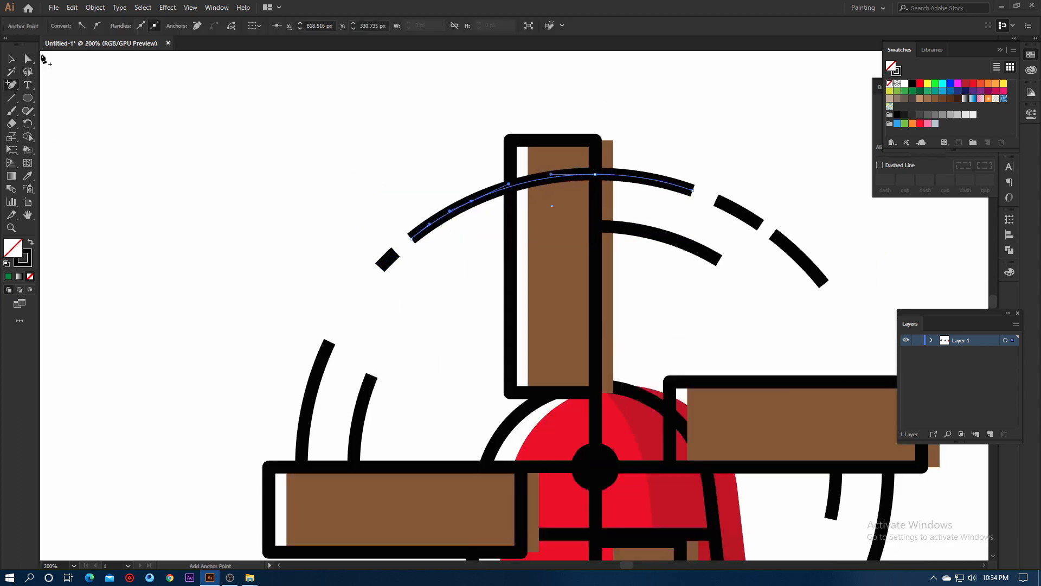
{"action": "key", "text": "Delete"}
{"action": "left_click_drag", "start_coordinate": [390, 197], "coordinate": [419, 232]}
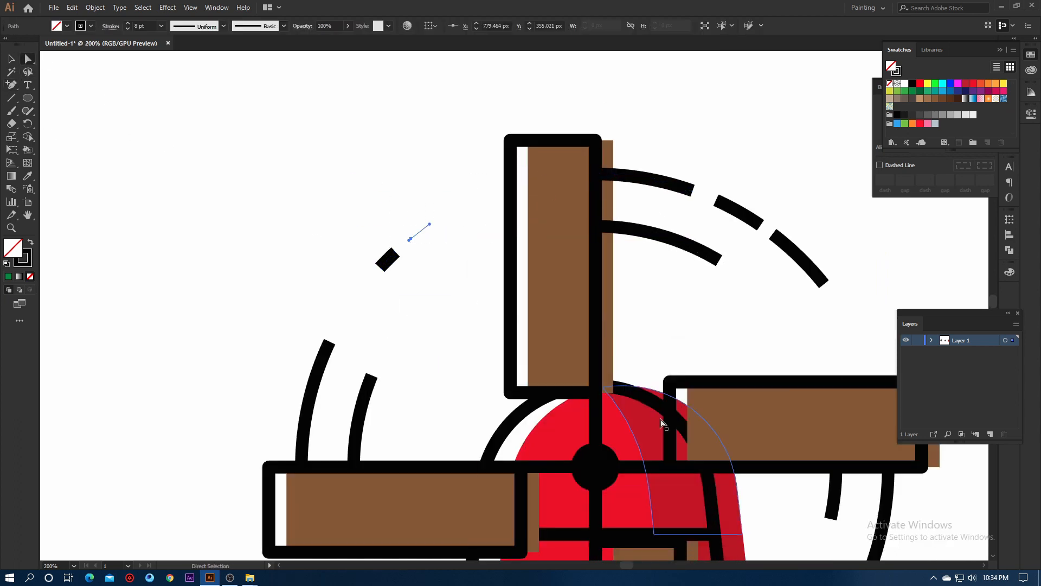
{"action": "scroll", "coordinate": [632, 354], "scroll_direction": "down", "scroll_amount": 2, "text": "alt"}
{"action": "scroll", "coordinate": [632, 353], "scroll_direction": "down", "scroll_amount": 1, "text": "alt"}
{"action": "left_click_drag", "start_coordinate": [685, 378], "coordinate": [528, 316]}
Fill the light left part of the windmill's domed cap with orange f15a24
{"action": "left_click", "coordinate": [12, 59]}
{"action": "scroll", "coordinate": [530, 262], "scroll_direction": "up", "scroll_amount": 1, "text": "alt"}
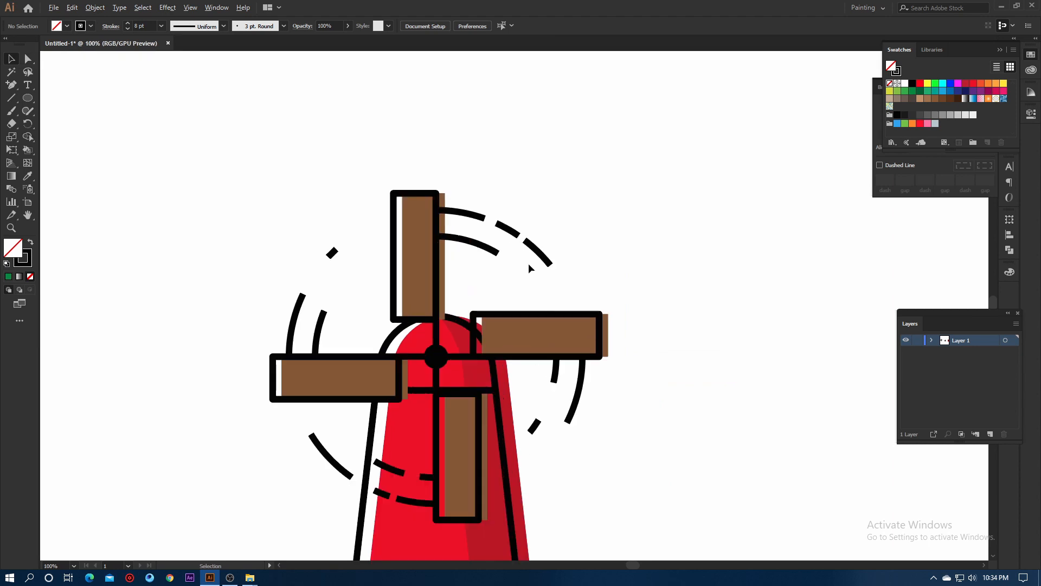
{"action": "scroll", "coordinate": [530, 263], "scroll_direction": "down", "scroll_amount": 1, "text": "alt"}
{"action": "scroll", "coordinate": [421, 273], "scroll_direction": "up", "scroll_amount": 2, "text": "alt"}
{"action": "right_click", "coordinate": [423, 277]}
{"action": "left_click", "coordinate": [455, 367]}
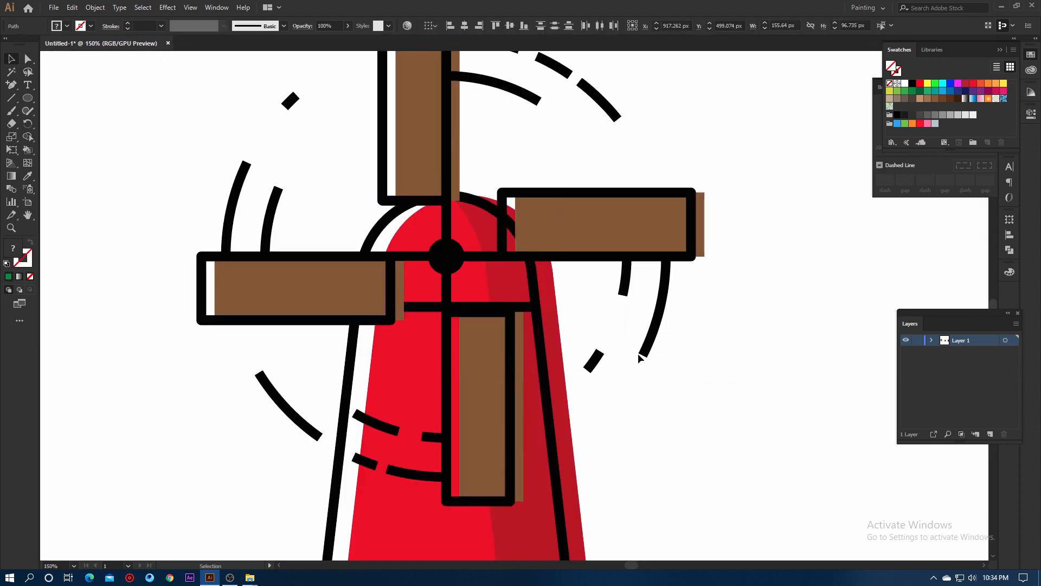
{"action": "left_click", "coordinate": [980, 84]}
Sample the cap's orange onto its shaded right part and lower the green value to 19
{"action": "left_click", "coordinate": [499, 287]}
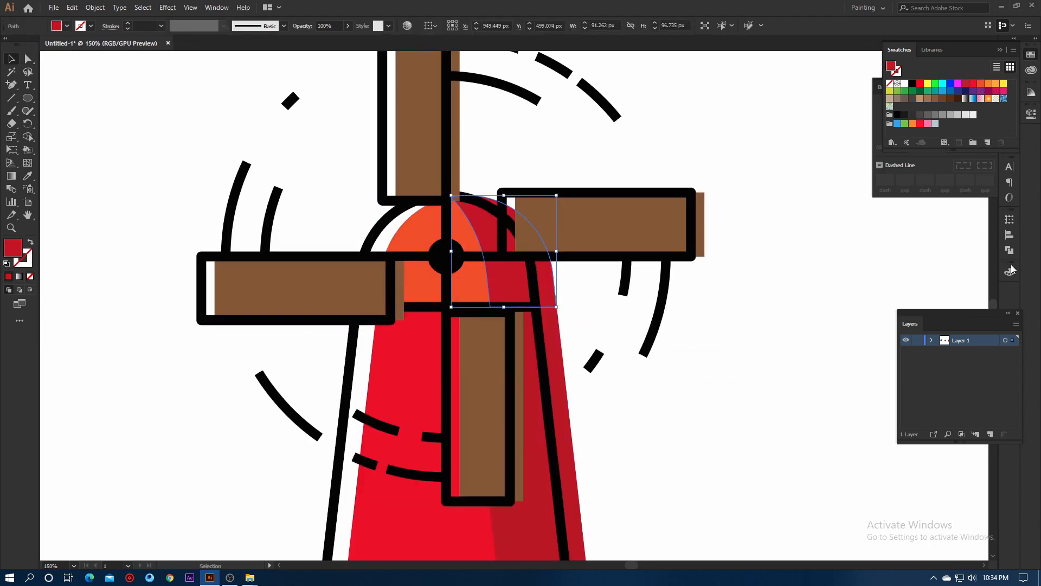
{"action": "left_click", "coordinate": [1009, 272]}
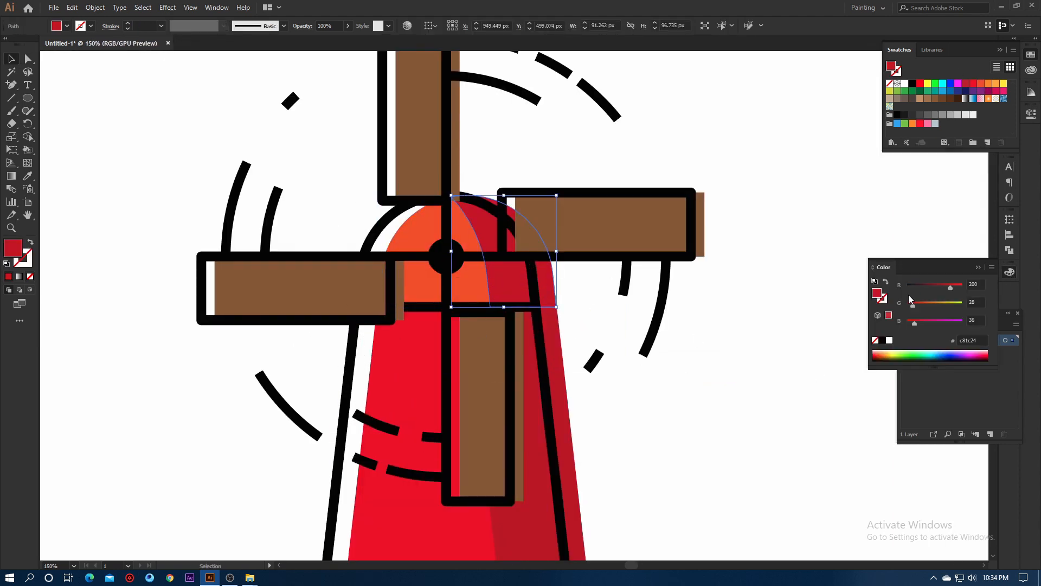
{"action": "left_click", "coordinate": [28, 177]}
{"action": "left_click", "coordinate": [420, 284]}
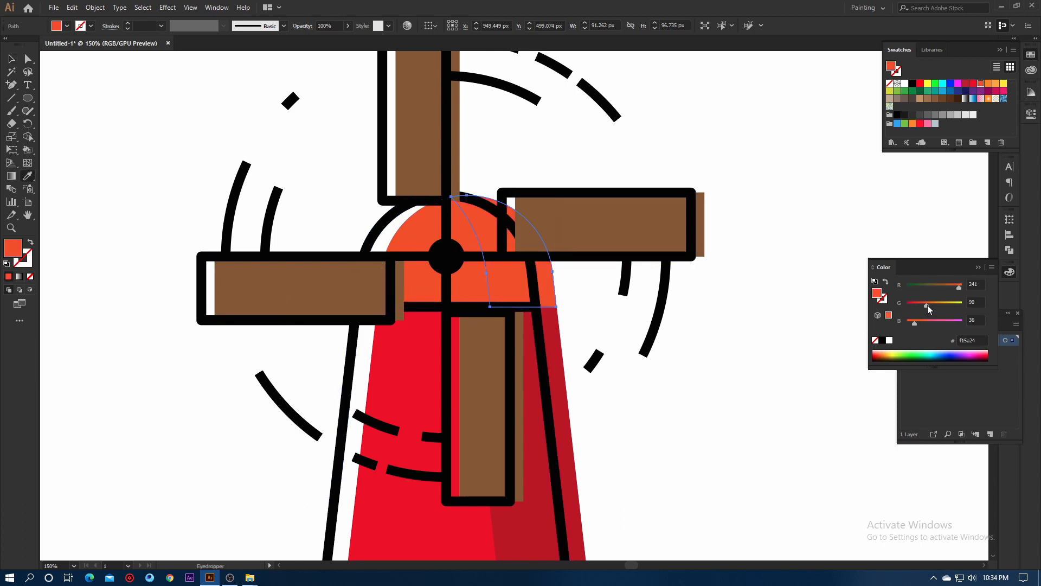
{"action": "mouse_move", "coordinate": [925, 304]}
{"action": "left_mouse_down"}
{"action": "mouse_move", "coordinate": [913, 299]}
{"action": "mouse_move", "coordinate": [911, 311]}
{"action": "left_mouse_up"}
{"action": "left_click", "coordinate": [7, 58]}
{"action": "key", "text": "ctrl+plus"}
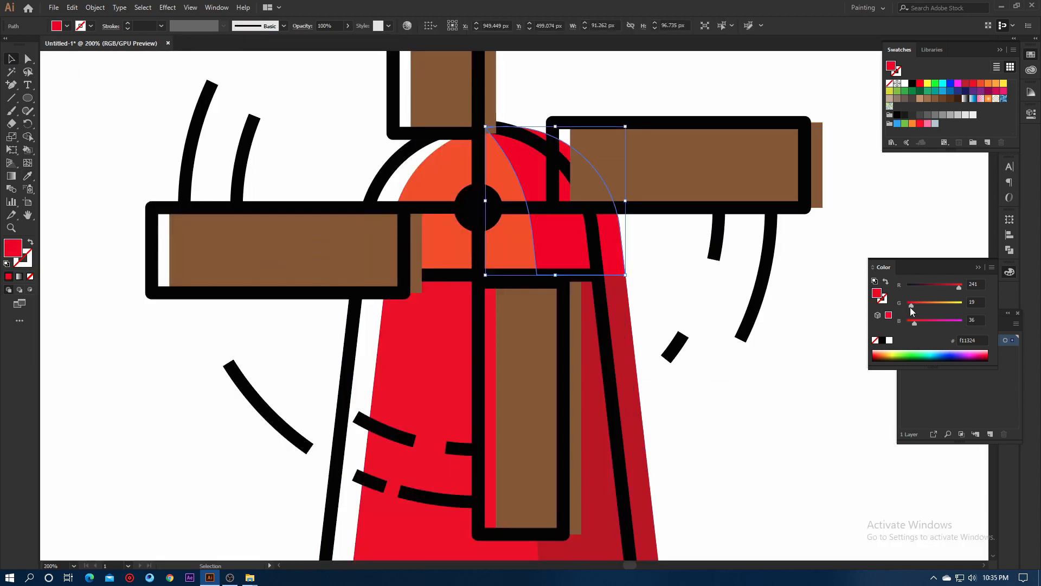
Darken the cap's shaded right part by lowering its red value to 219
{"action": "key", "text": "ctrl+shift+a"}
{"action": "key", "text": "ctrl+minus"}
{"action": "key", "text": "ctrl+minus"}
{"action": "key", "text": "ctrl+minus"}
{"action": "left_click", "coordinate": [592, 301]}
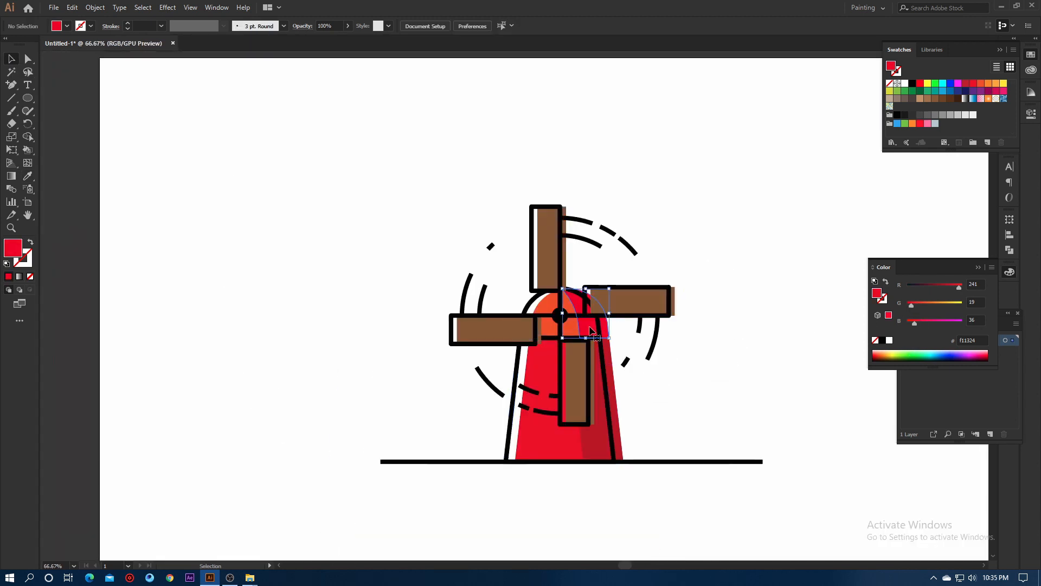
{"action": "left_click_drag", "start_coordinate": [958, 287], "coordinate": [951, 288]}
{"action": "scroll", "coordinate": [619, 336], "scroll_direction": "up", "scroll_amount": 3}
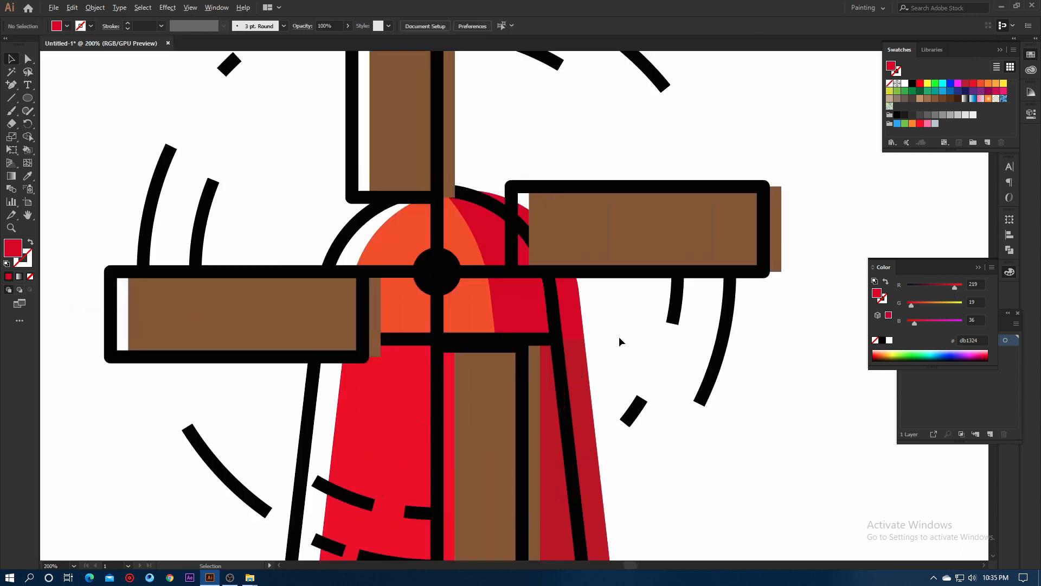
{"action": "scroll", "coordinate": [575, 304], "scroll_direction": "down", "scroll_amount": 2}
Resample the cap's orange onto its shaded right part and darken it to red 214, green 48, blue 36 (d63024)
{"action": "left_click", "coordinate": [27, 176]}
{"action": "left_click", "coordinate": [539, 284]}
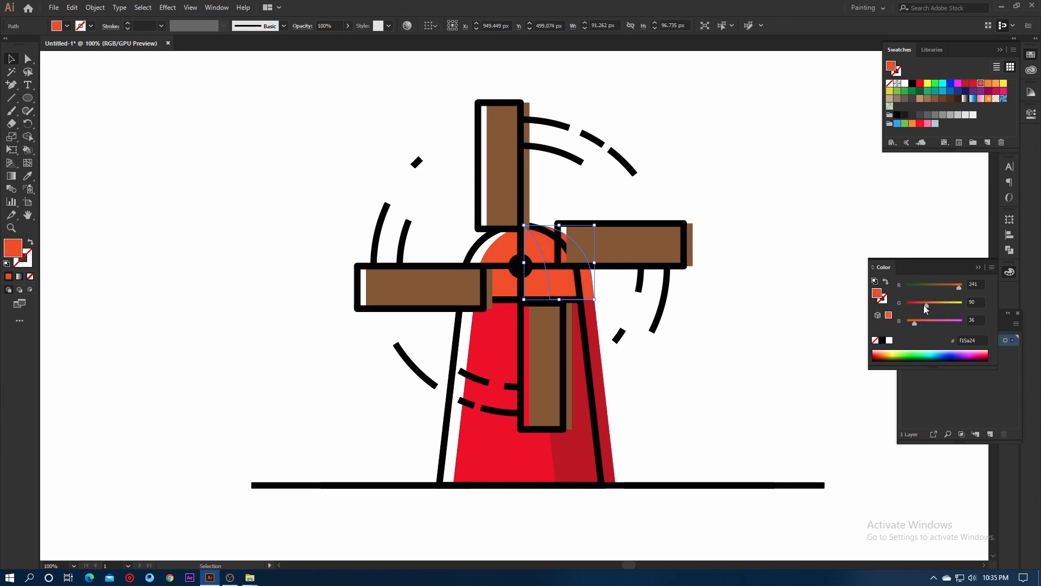
{"action": "left_click_drag", "start_coordinate": [925, 306], "coordinate": [953, 285]}
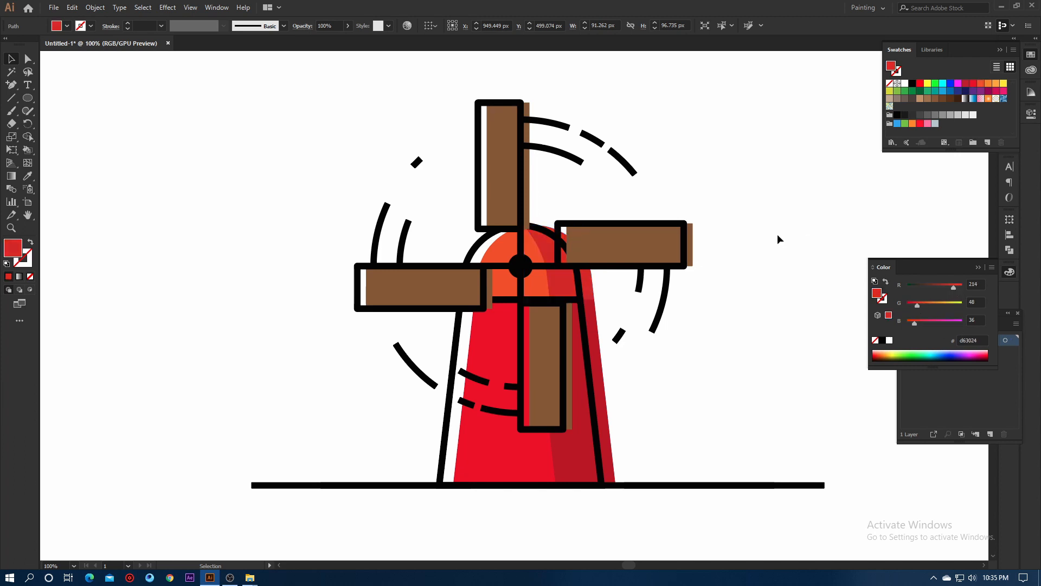
{"action": "left_click", "coordinate": [778, 234]}
{"action": "scroll", "coordinate": [520, 315], "scroll_direction": "down", "scroll_amount": 3}
{"action": "scroll", "coordinate": [581, 327], "scroll_direction": "up", "scroll_amount": 3}
{"action": "scroll", "coordinate": [671, 265], "scroll_direction": "down", "scroll_amount": 1}
Draw two overlapping filled circles, about 177 px and 125 px wide, in the empty area right of the windmill as a cloud base
{"action": "left_click_drag", "start_coordinate": [727, 285], "coordinate": [576, 320]}
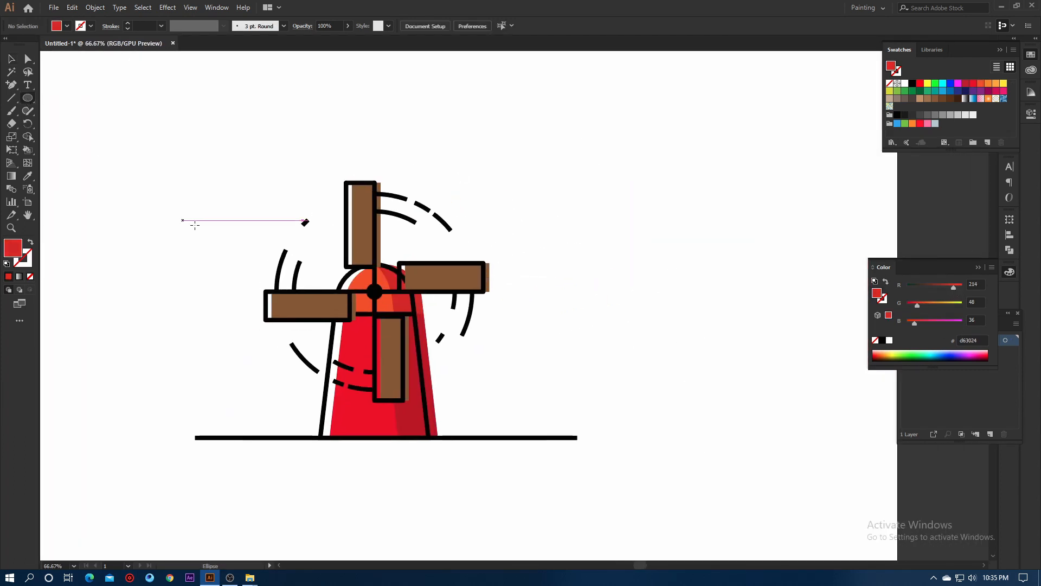
{"action": "scroll", "coordinate": [206, 223], "scroll_direction": "down", "scroll_amount": 1}
{"action": "scroll", "coordinate": [542, 141], "scroll_direction": "up", "scroll_amount": 1}
{"action": "left_click_drag", "start_coordinate": [446, 154], "coordinate": [504, 245]}
{"action": "left_click", "coordinate": [12, 59]}
{"action": "mouse_move", "coordinate": [504, 197]}
{"action": "left_mouse_down"}
{"action": "mouse_move", "coordinate": [520, 208]}
{"action": "mouse_move", "coordinate": [560, 198]}
{"action": "left_mouse_up"}
{"action": "left_click_drag", "start_coordinate": [594, 154], "coordinate": [538, 200]}
{"action": "left_click", "coordinate": [652, 175]}
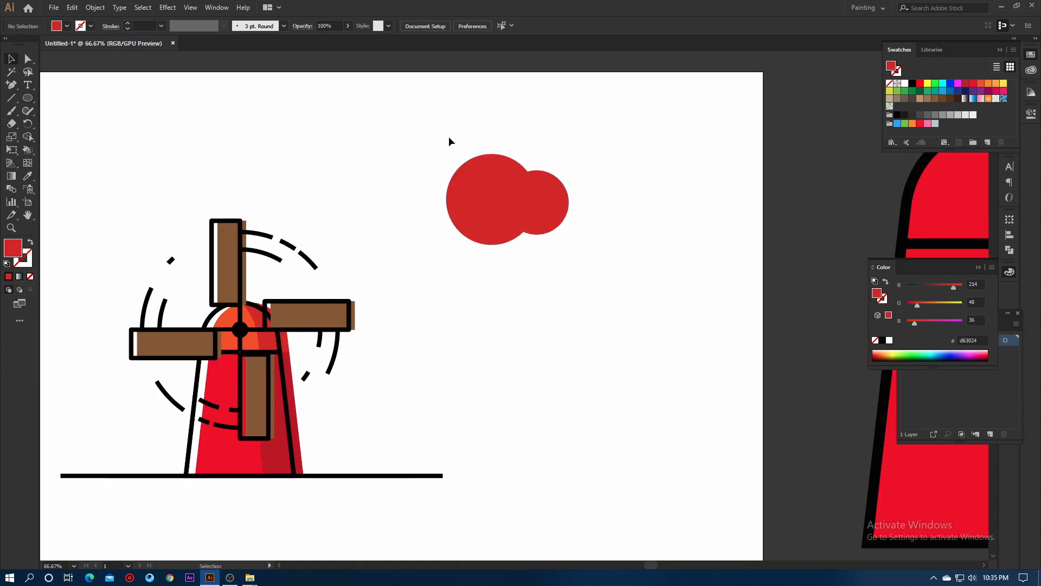
Duplicate the pair of overlapping circles below the original, keeping the original pair in place
{"action": "left_click_drag", "start_coordinate": [450, 142], "coordinate": [534, 222]}
{"action": "left_click_drag", "start_coordinate": [522, 218], "coordinate": [547, 328]}
{"action": "scroll", "coordinate": [576, 191], "scroll_direction": "up", "scroll_amount": 2}
{"action": "left_click_drag", "start_coordinate": [576, 191], "coordinate": [658, 237]}
{"action": "left_click", "coordinate": [482, 279]}
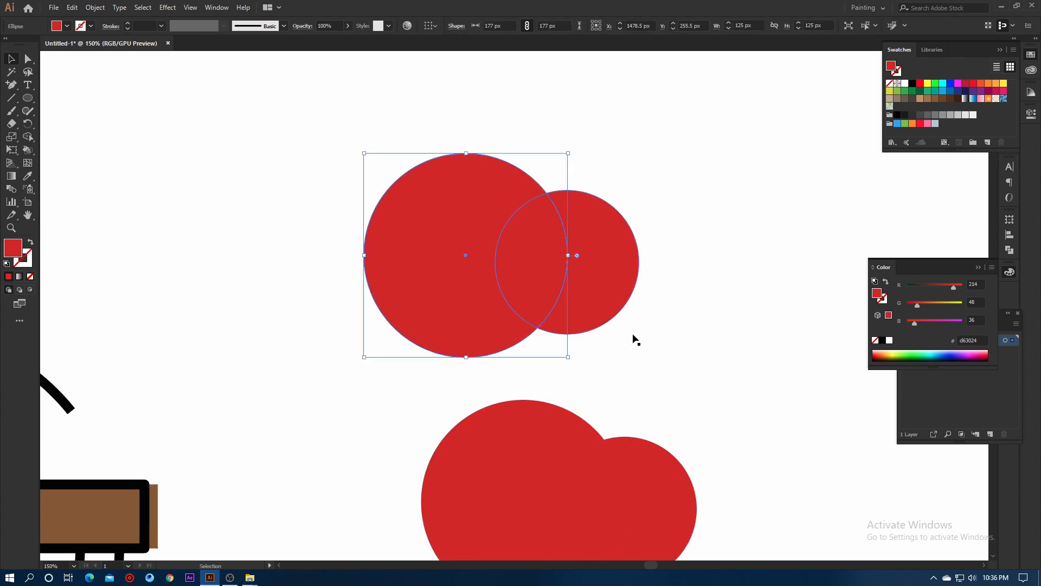
Draw a horizontal line about 336 px long across the lower part of the upper circle pair with a 3 pt black stroke
{"action": "left_click_drag", "start_coordinate": [9, 86], "coordinate": [53, 86]}
{"action": "left_click", "coordinate": [314, 301]}
{"action": "left_click", "coordinate": [701, 301]}
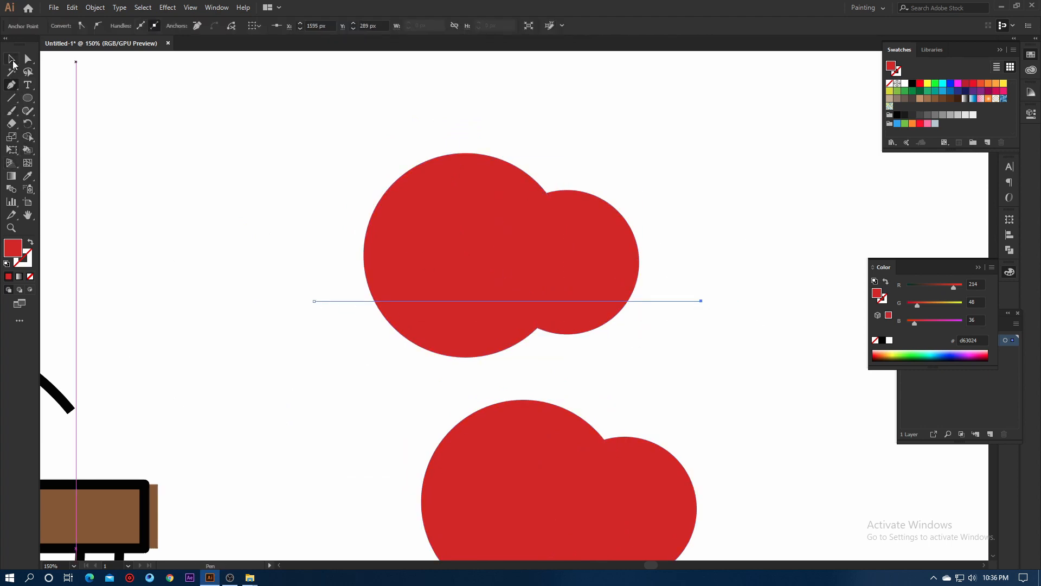
{"action": "left_click", "coordinate": [12, 59]}
{"action": "left_click_drag", "start_coordinate": [348, 330], "coordinate": [349, 330]}
{"action": "left_click", "coordinate": [179, 26]}
{"action": "left_click", "coordinate": [184, 98]}
{"action": "left_click", "coordinate": [304, 257]}
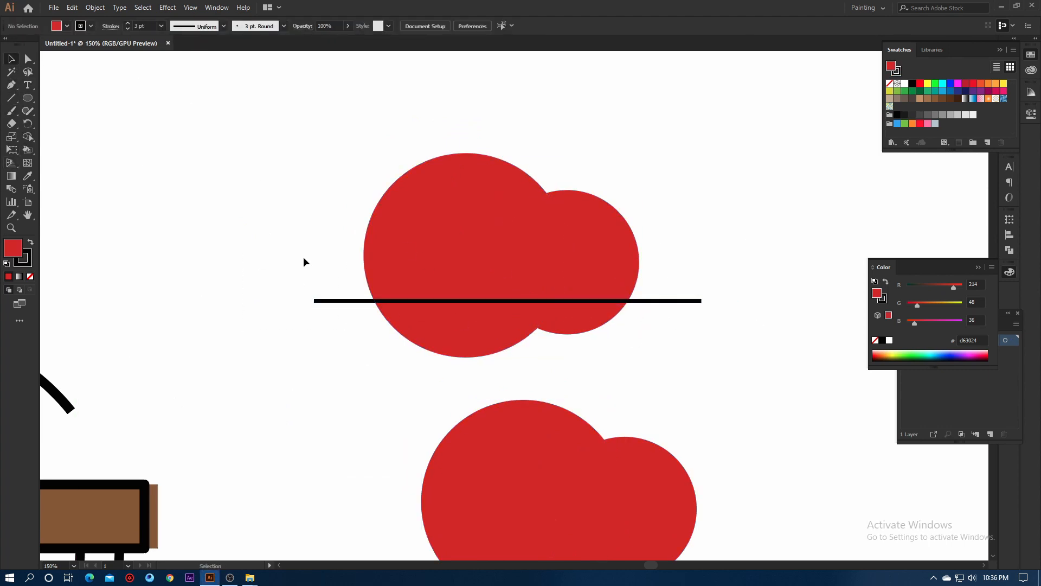
Remove the parts of both upper circles below the line with the Shape Builder to give the cloud a flat base
{"action": "left_click_drag", "start_coordinate": [402, 293], "coordinate": [520, 329]}
{"action": "left_click", "coordinate": [28, 136]}
{"action": "mouse_move", "coordinate": [379, 342]}
{"action": "left_mouse_down"}
{"action": "mouse_move", "coordinate": [539, 339]}
{"action": "mouse_move", "coordinate": [603, 320]}
{"action": "left_mouse_up"}
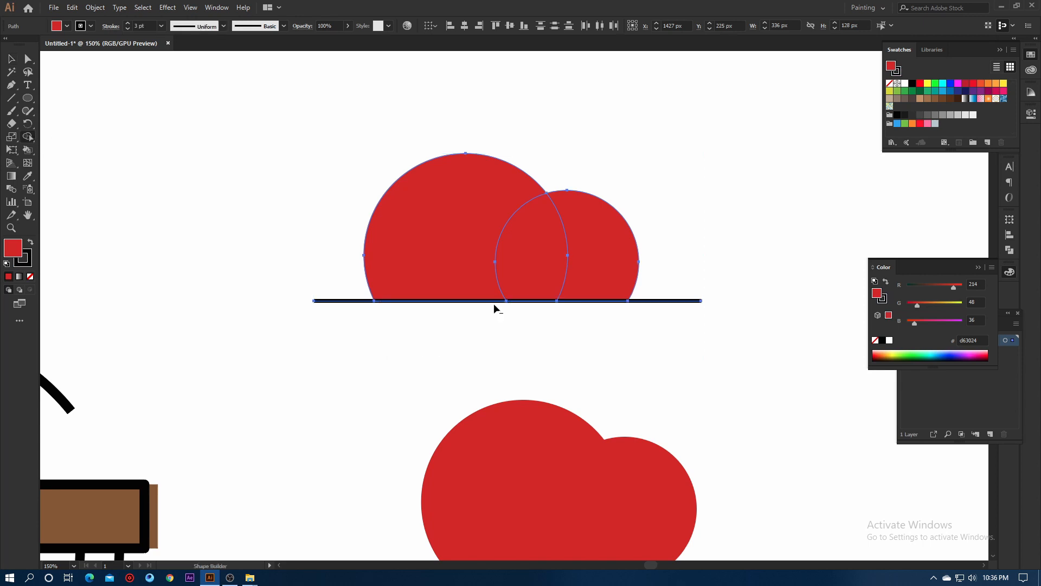
{"action": "scroll", "coordinate": [455, 261], "scroll_direction": "down", "scroll_amount": 2}
Add anchor points to the cloud's base line right of the cloud and delete the middle one to open a gap
{"action": "left_click_drag", "start_coordinate": [11, 85], "coordinate": [51, 100]}
{"action": "scroll", "coordinate": [541, 281], "scroll_direction": "up", "scroll_amount": 1}
{"action": "left_click", "coordinate": [11, 59]}
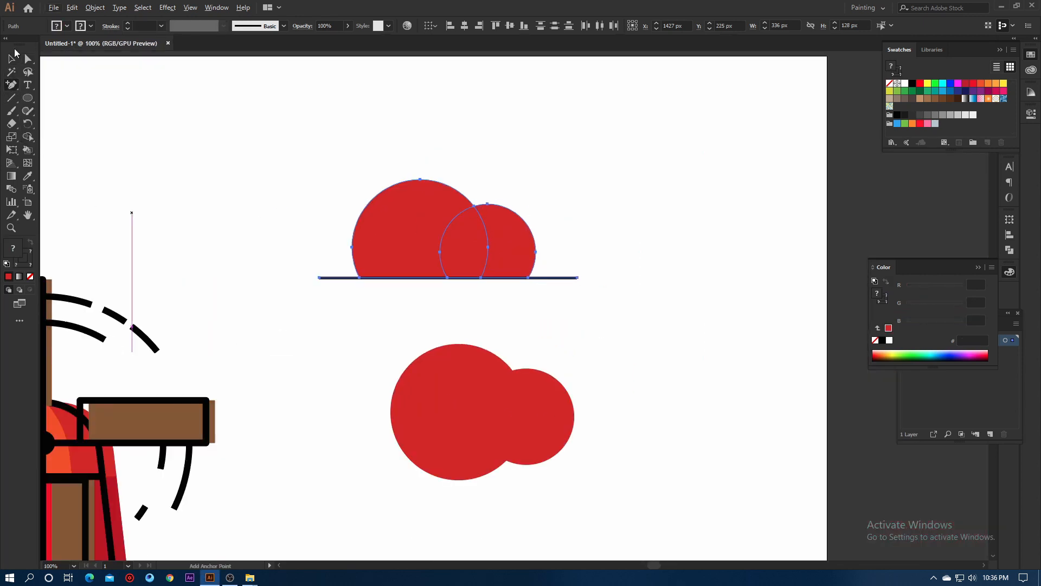
{"action": "left_click", "coordinate": [293, 217]}
{"action": "left_click", "coordinate": [337, 277]}
{"action": "left_click", "coordinate": [12, 85]}
{"action": "scroll", "coordinate": [547, 274], "scroll_direction": "up", "scroll_amount": 4}
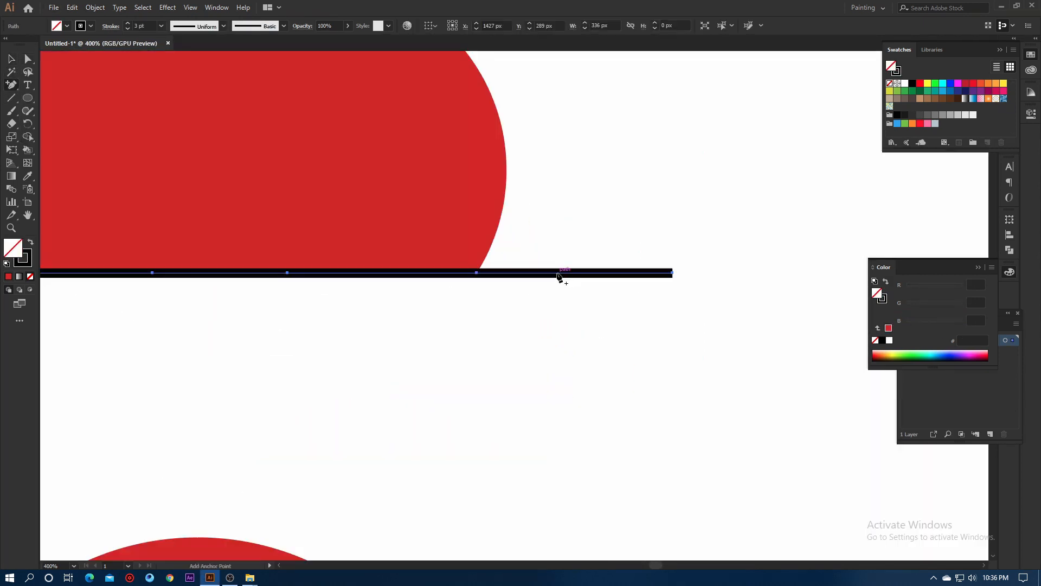
{"action": "left_click", "coordinate": [557, 273]}
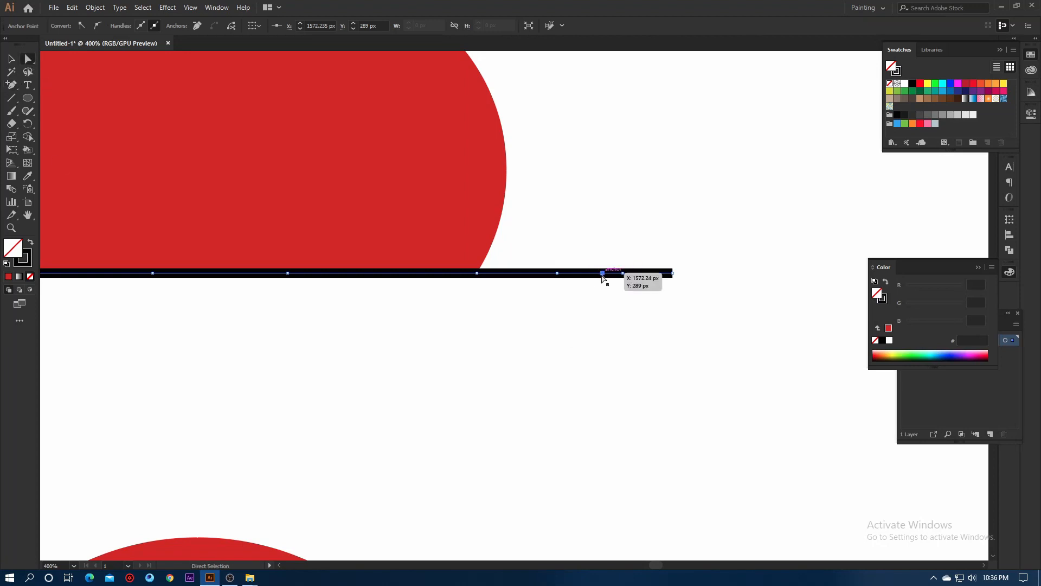
{"action": "key", "text": "Delete"}
{"action": "scroll", "coordinate": [450, 271], "scroll_direction": "down", "scroll_amount": 4}
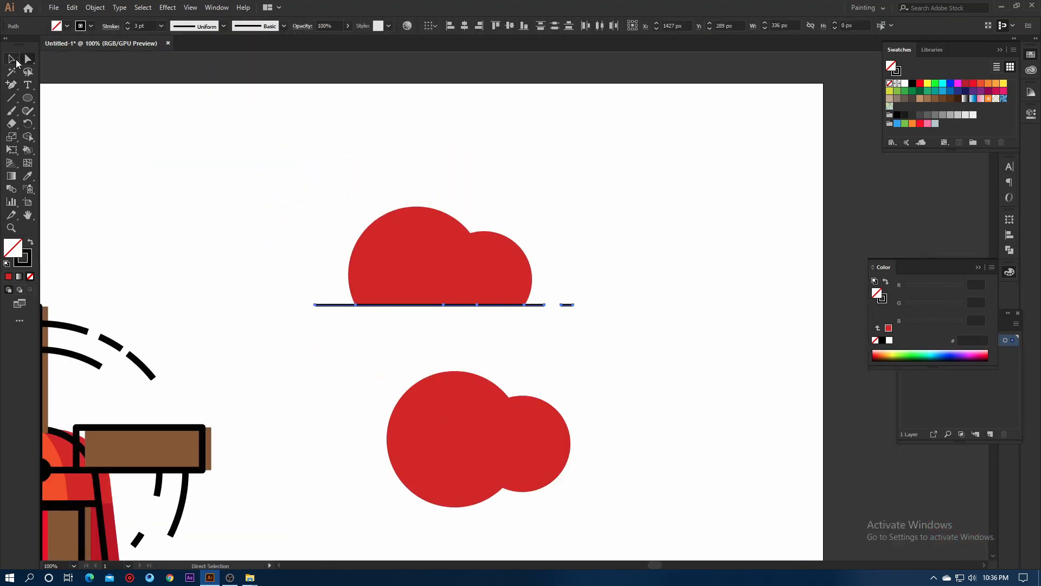
Fill the larger flat-based circle of the upper cloud with light blue 29abe2
{"action": "left_click", "coordinate": [11, 59]}
{"action": "scroll", "coordinate": [528, 240], "scroll_direction": "down", "scroll_amount": 1}
{"action": "left_click", "coordinate": [579, 272]}
{"action": "scroll", "coordinate": [486, 263], "scroll_direction": "up", "scroll_amount": 2}
{"action": "left_click", "coordinate": [392, 221]}
{"action": "scroll", "coordinate": [558, 225], "scroll_direction": "down", "scroll_amount": 1}
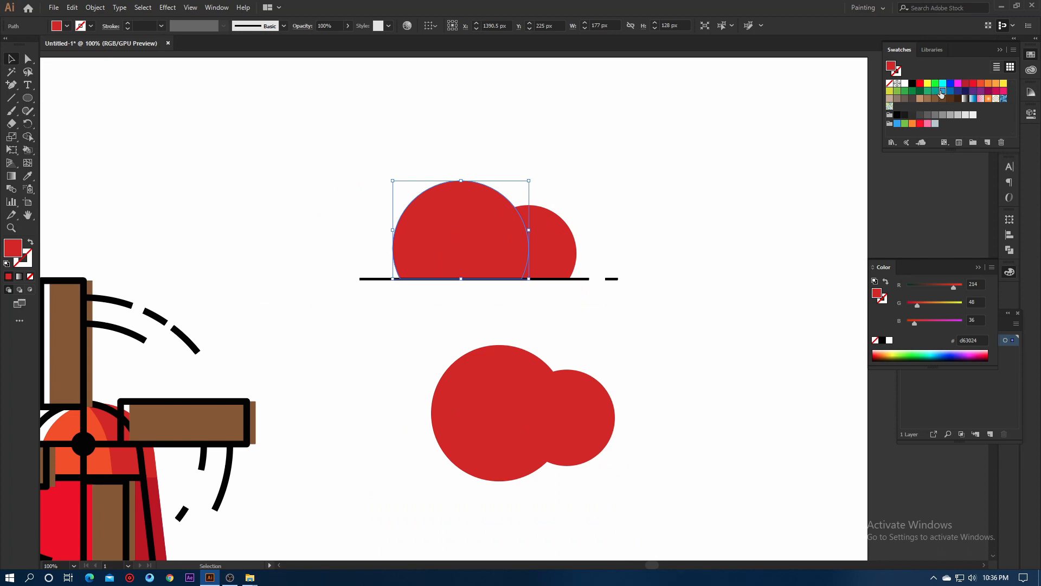
{"action": "left_click", "coordinate": [942, 93]}
Fill the smaller circle of the upper cloud with the darker blue 0086bc
{"action": "left_click", "coordinate": [553, 237]}
{"action": "left_click", "coordinate": [941, 91]}
{"action": "left_click", "coordinate": [950, 91]}
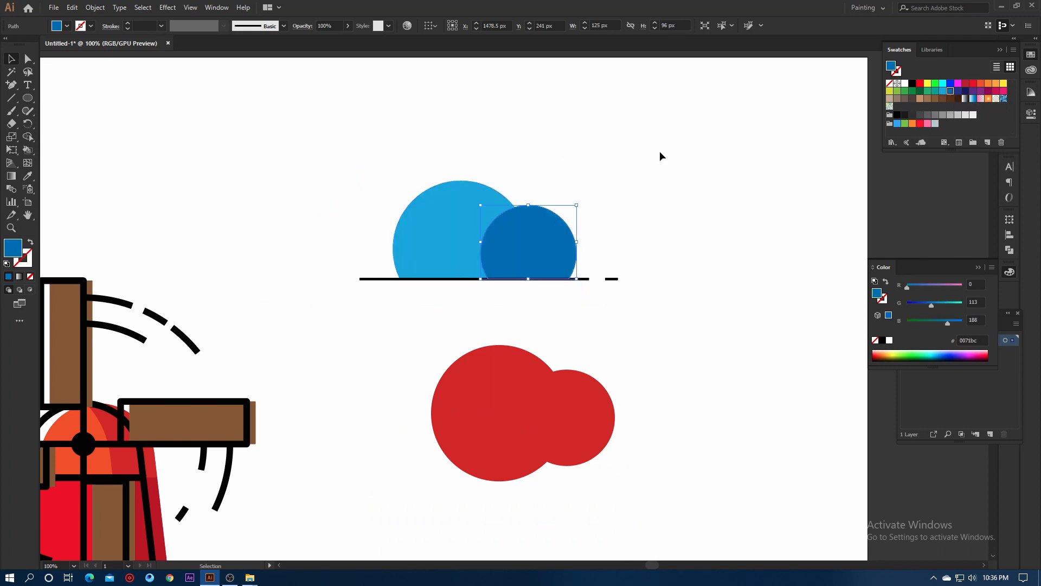
{"action": "left_click", "coordinate": [458, 232]}
{"action": "left_click", "coordinate": [558, 239]}
{"action": "left_click_drag", "start_coordinate": [932, 304], "coordinate": [936, 304]}
{"action": "left_click", "coordinate": [657, 228]}
Send the smaller dark blue circle of the upper cloud behind the larger one
{"action": "scroll", "coordinate": [659, 252], "scroll_direction": "down", "scroll_amount": 2}
{"action": "scroll", "coordinate": [610, 249], "scroll_direction": "up", "scroll_amount": 3}
{"action": "right_click", "coordinate": [564, 235]}
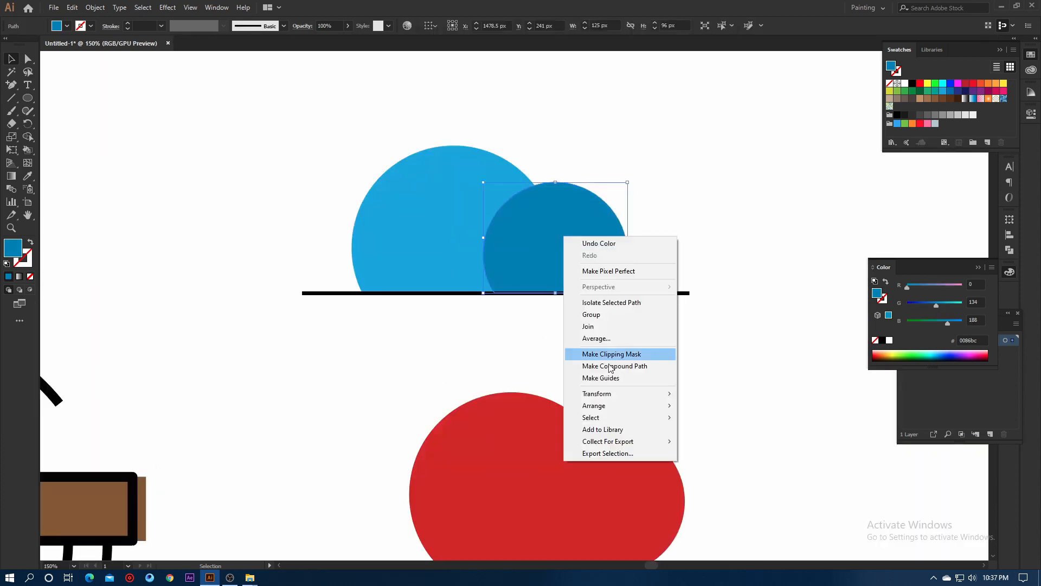
{"action": "mouse_move", "coordinate": [604, 404]}
{"action": "left_click", "coordinate": [724, 429]}
{"action": "left_click", "coordinate": [588, 228]}
{"action": "left_click", "coordinate": [765, 178]}
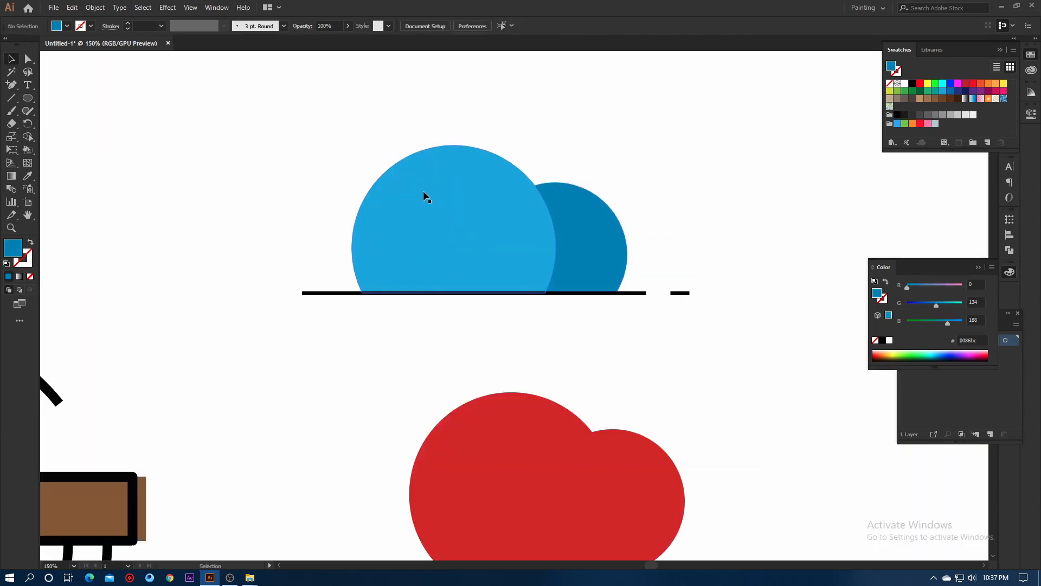
{"action": "left_click", "coordinate": [426, 198]}
{"action": "left_click", "coordinate": [684, 177]}
{"action": "scroll", "coordinate": [680, 179], "scroll_direction": "down", "scroll_amount": 3}
{"action": "scroll", "coordinate": [659, 222], "scroll_direction": "up", "scroll_amount": 3}
Shrink the smaller dark blue circle and shift it outward so it sits beside the larger circle on the base line
{"action": "left_click", "coordinate": [566, 261]}
{"action": "left_click_drag", "start_coordinate": [577, 235], "coordinate": [518, 310]}
{"action": "left_click", "coordinate": [646, 288]}
{"action": "scroll", "coordinate": [646, 288], "scroll_direction": "up", "scroll_amount": 1}
{"action": "left_click_drag", "start_coordinate": [599, 297], "coordinate": [630, 296]}
{"action": "scroll", "coordinate": [641, 221], "scroll_direction": "down", "scroll_amount": 3}
{"action": "left_click", "coordinate": [652, 224]}
{"action": "scroll", "coordinate": [652, 224], "scroll_direction": "up", "scroll_amount": 3}
{"action": "scroll", "coordinate": [653, 224], "scroll_direction": "down", "scroll_amount": 2}
Give the cloud's base line and both blue circles a 9 pt black stroke
{"action": "left_click_drag", "start_coordinate": [454, 140], "coordinate": [679, 307]}
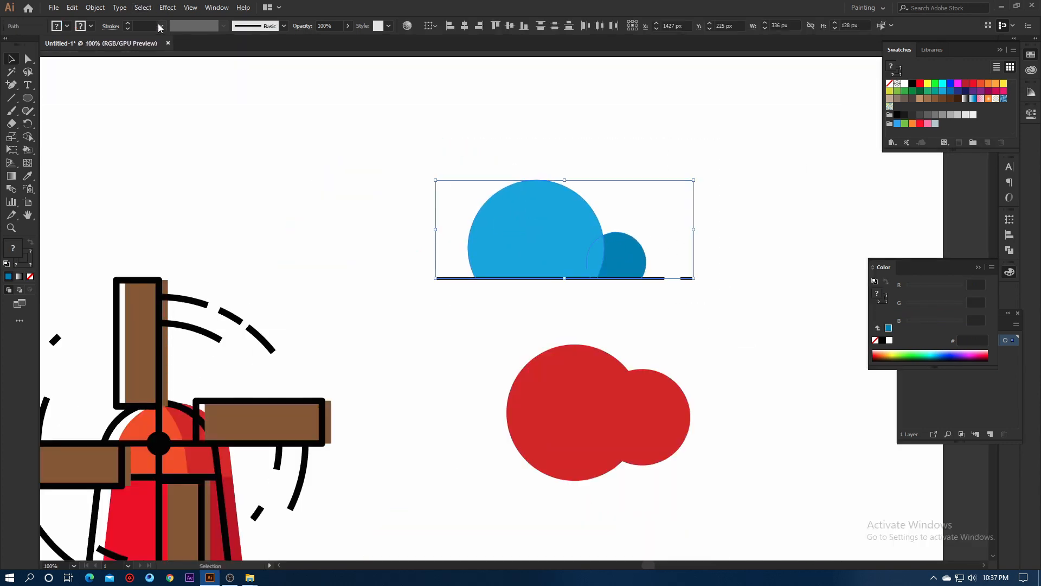
{"action": "scroll", "coordinate": [163, 28], "scroll_direction": "up", "scroll_amount": 10}
{"action": "scroll", "coordinate": [164, 28], "scroll_direction": "down", "scroll_amount": 3}
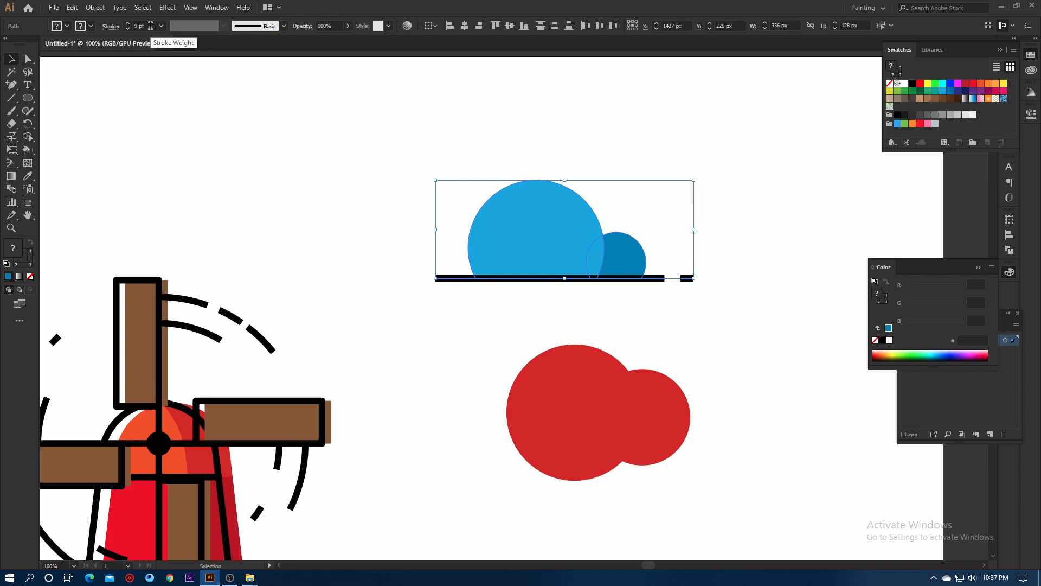
{"action": "left_click", "coordinate": [248, 191]}
{"action": "left_click", "coordinate": [589, 239]}
{"action": "left_click", "coordinate": [646, 241], "text": "shift"}
{"action": "scroll", "coordinate": [142, 27], "scroll_direction": "up", "scroll_amount": 1}
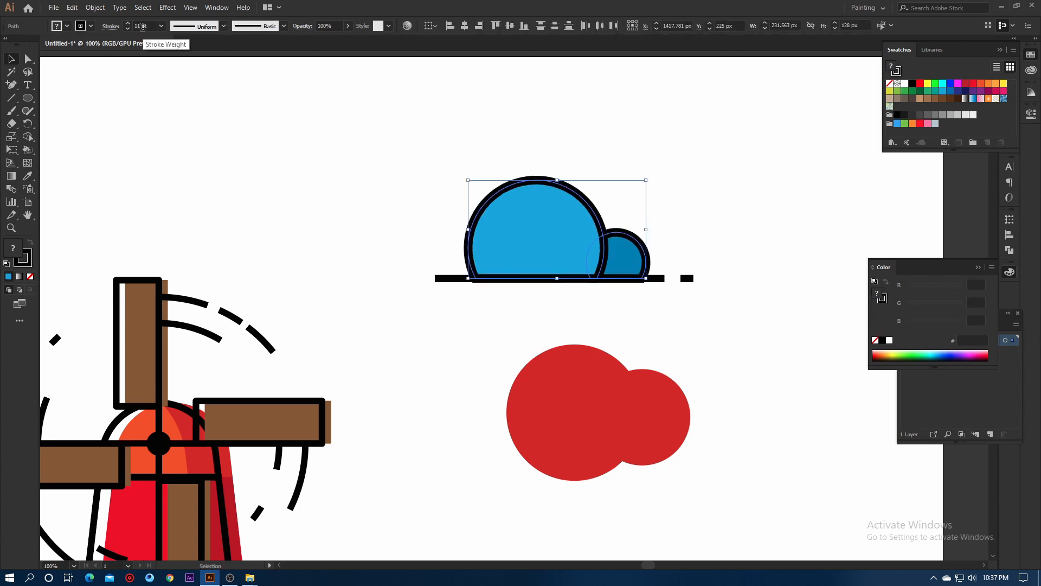
{"action": "scroll", "coordinate": [142, 27], "scroll_direction": "down", "scroll_amount": 1}
{"action": "left_click", "coordinate": [407, 253]}
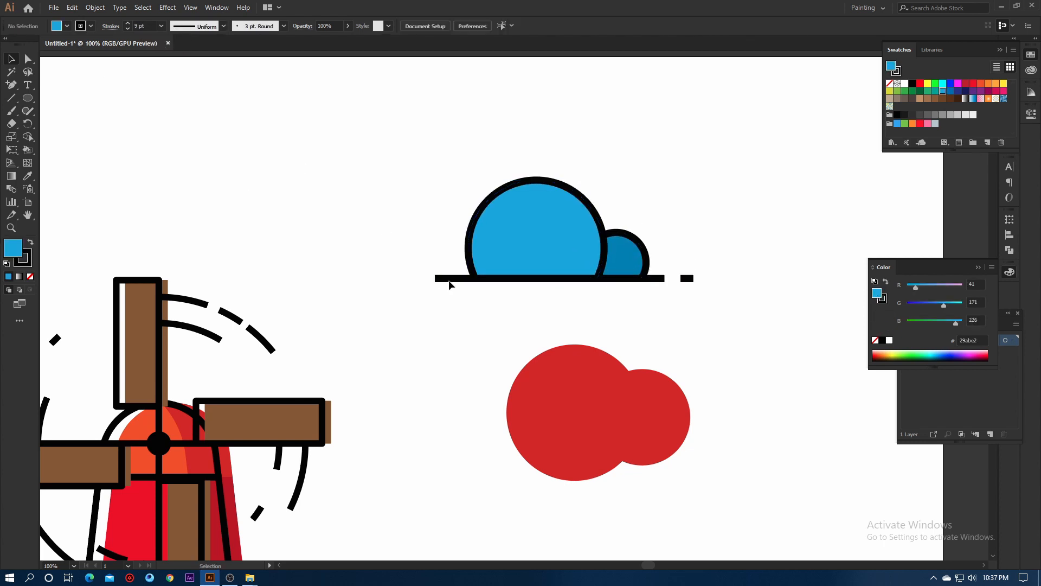
{"action": "left_click", "coordinate": [447, 281]}
{"action": "left_click", "coordinate": [477, 222]}
{"action": "left_click", "coordinate": [405, 172]}
{"action": "left_click_drag", "start_coordinate": [694, 266], "coordinate": [641, 227]}
{"action": "scroll", "coordinate": [703, 223], "scroll_direction": "down", "scroll_amount": 1}
{"action": "left_click", "coordinate": [564, 347]}
{"action": "left_click", "coordinate": [619, 346]}
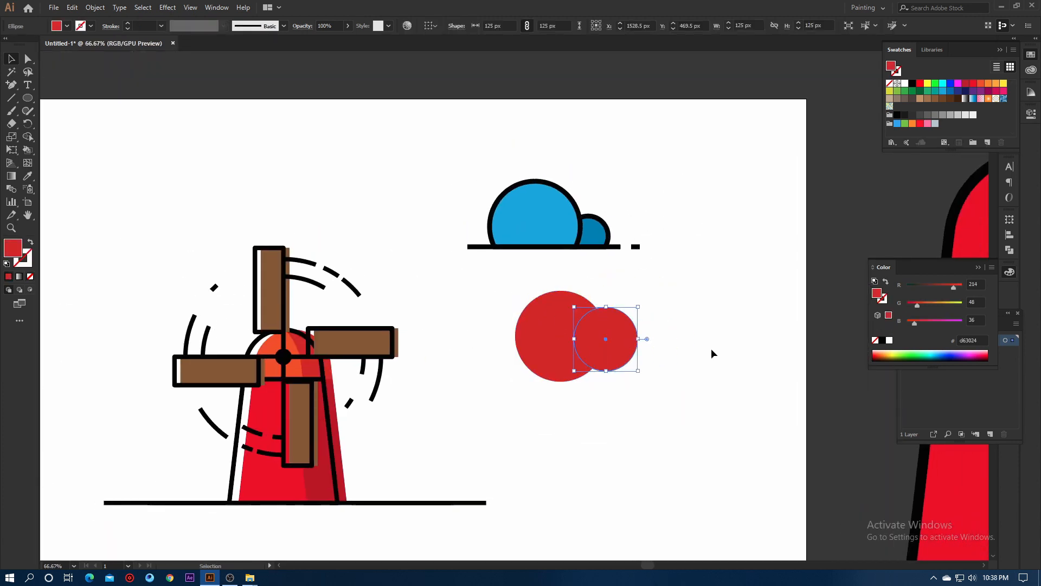
{"action": "scroll", "coordinate": [690, 289], "scroll_direction": "up", "scroll_amount": 1}
{"action": "left_click_drag", "start_coordinate": [690, 288], "coordinate": [718, 313]}
{"action": "left_click", "coordinate": [763, 385]}
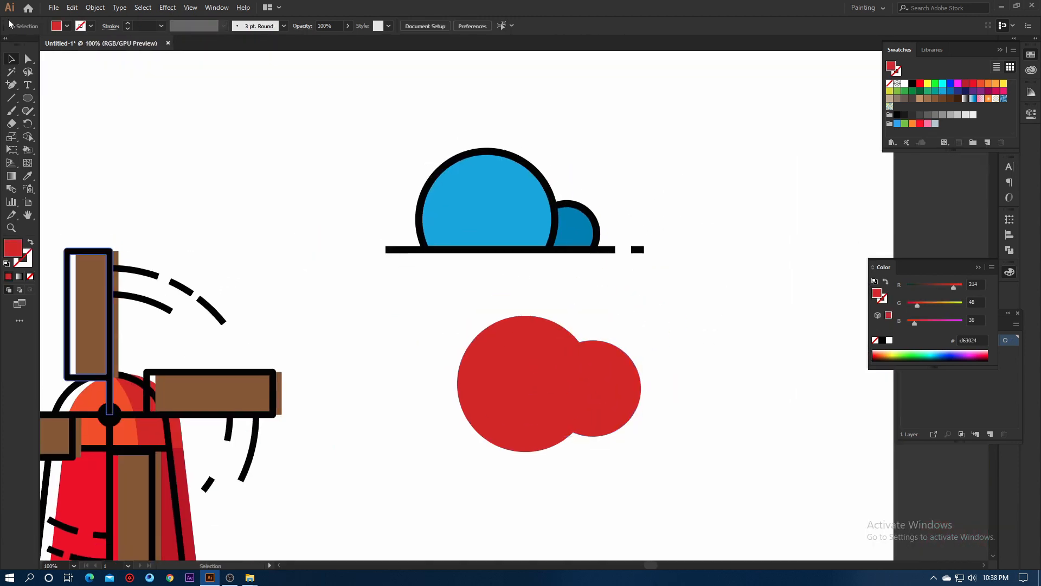
Draw a horizontal line about 313 px long across the lower part of the red circle pair with the Pen tool
{"action": "left_click_drag", "start_coordinate": [10, 85], "coordinate": [59, 85]}
{"action": "left_click", "coordinate": [440, 411]}
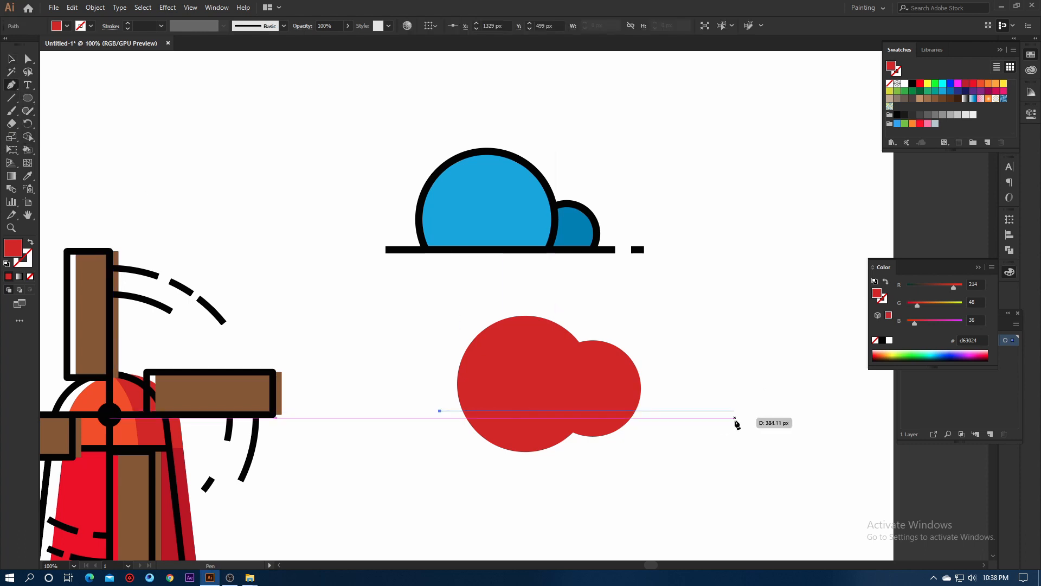
{"action": "left_click", "coordinate": [682, 411]}
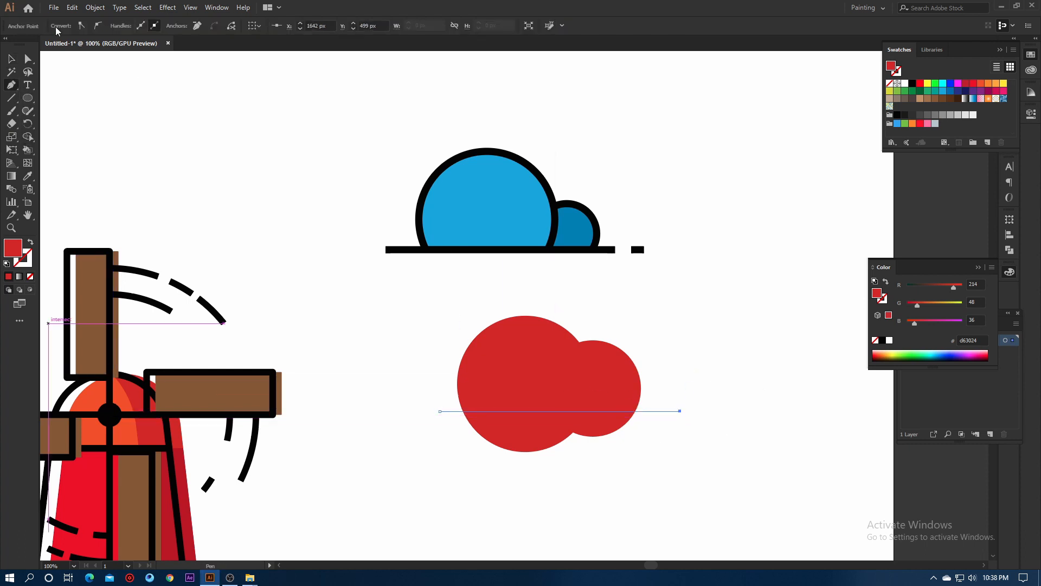
{"action": "key", "text": "v"}
Shrink the smaller red circle to about 91 px in diameter and place it lower across the line
{"action": "left_click_drag", "start_coordinate": [442, 355], "coordinate": [675, 413]}
{"action": "left_click", "coordinate": [607, 388]}
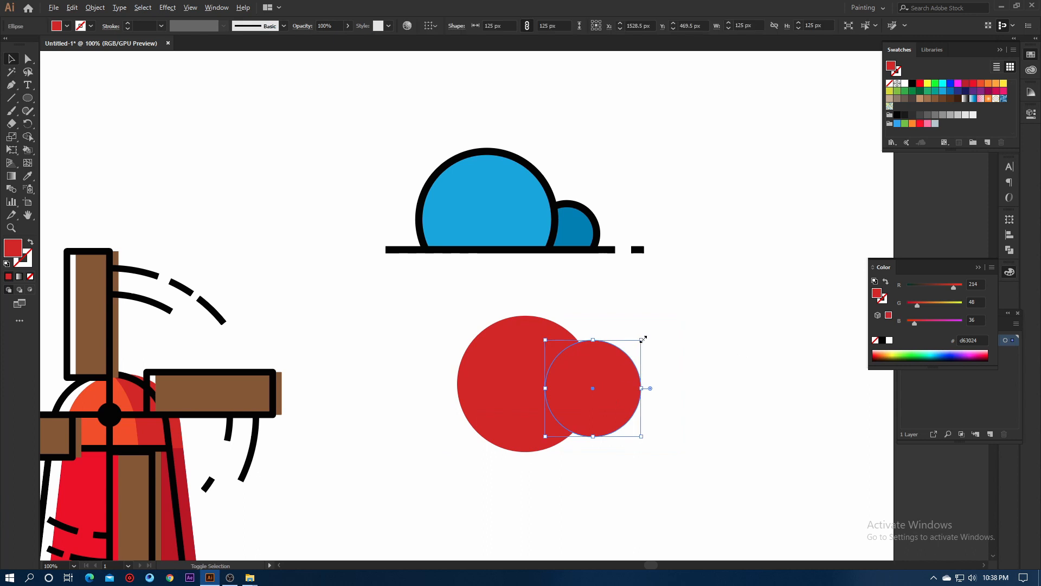
{"action": "left_click_drag", "start_coordinate": [640, 388], "coordinate": [624, 382]}
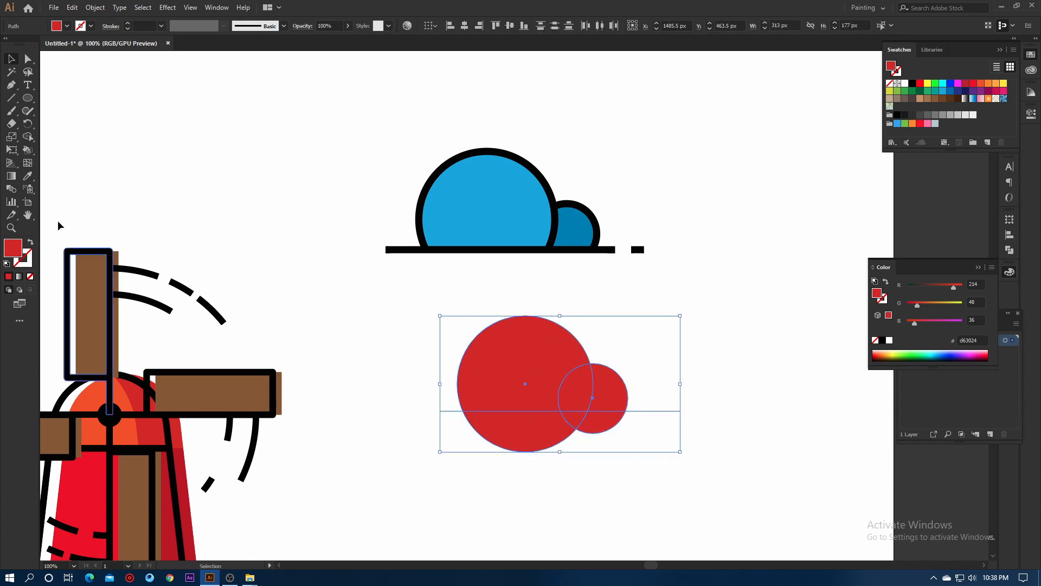
Remove the parts of the red circles below the line and the protruding line ends with the Shape Builder
{"action": "left_click", "coordinate": [520, 430], "text": "alt"}
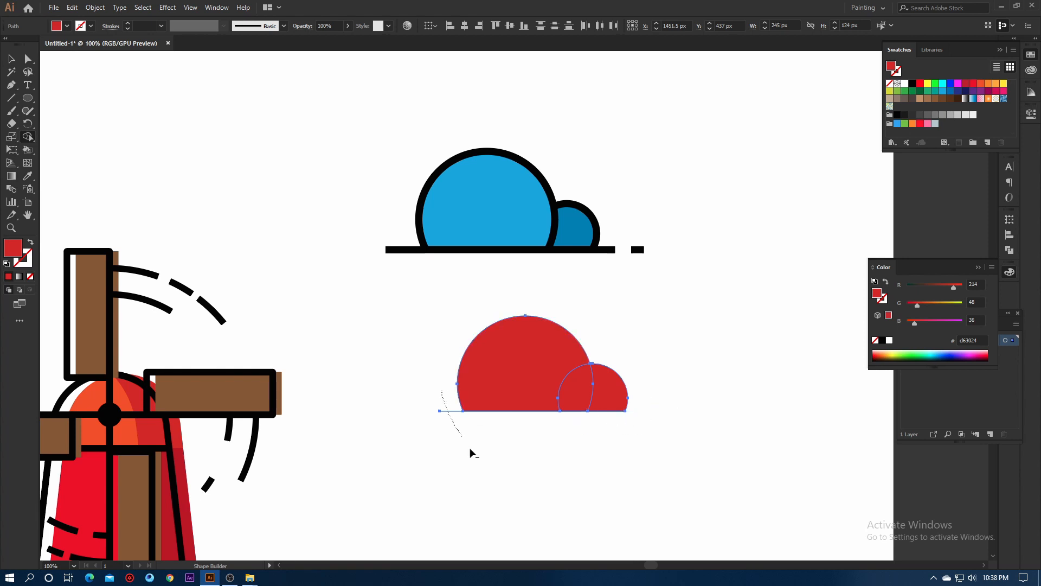
{"action": "left_click", "coordinate": [390, 303]}
{"action": "left_click", "coordinate": [606, 387]}
{"action": "left_click", "coordinate": [520, 449]}
Give both flat-based red shapes a 9 pt black outline
{"action": "scroll", "coordinate": [520, 449], "scroll_direction": "up", "scroll_amount": 1}
{"action": "left_click", "coordinate": [543, 347]}
{"action": "left_click", "coordinate": [648, 369], "text": "shift"}
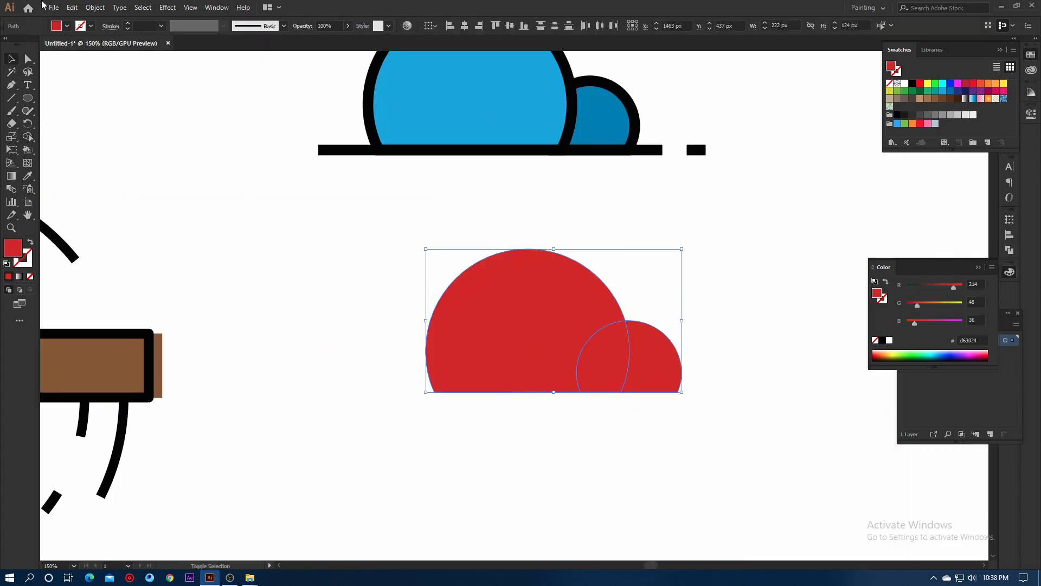
{"action": "left_click", "coordinate": [161, 26]}
{"action": "left_click", "coordinate": [162, 173]}
{"action": "left_click", "coordinate": [629, 180]}
Fill the larger red shape with green 22b573 and the smaller one with green 39b54a to make a bush
{"action": "scroll", "coordinate": [589, 243], "scroll_direction": "down", "scroll_amount": 2}
{"action": "left_click", "coordinate": [570, 277]}
{"action": "left_click", "coordinate": [927, 91]}
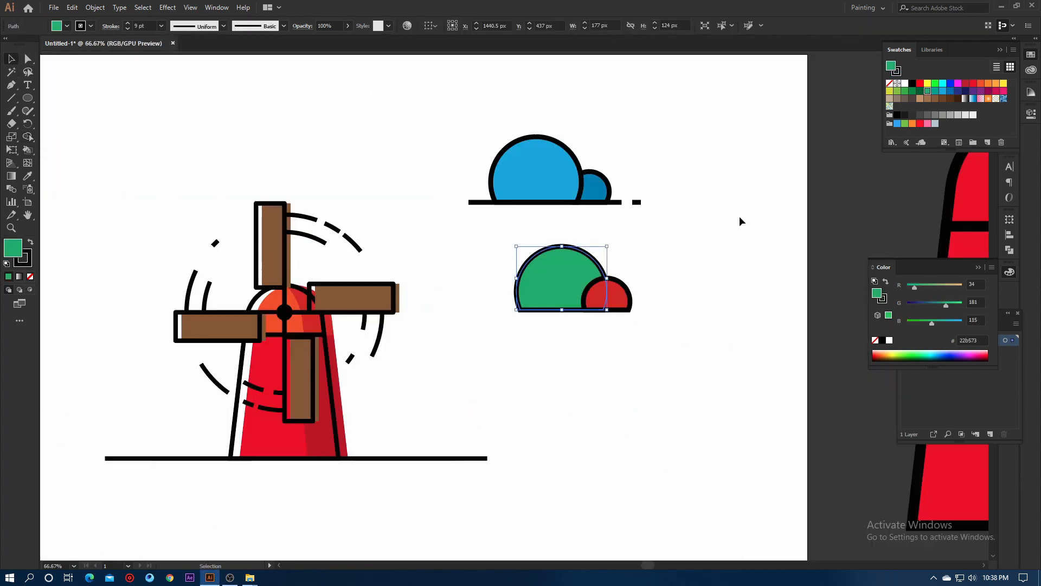
{"action": "left_click", "coordinate": [699, 241]}
{"action": "left_click", "coordinate": [613, 295]}
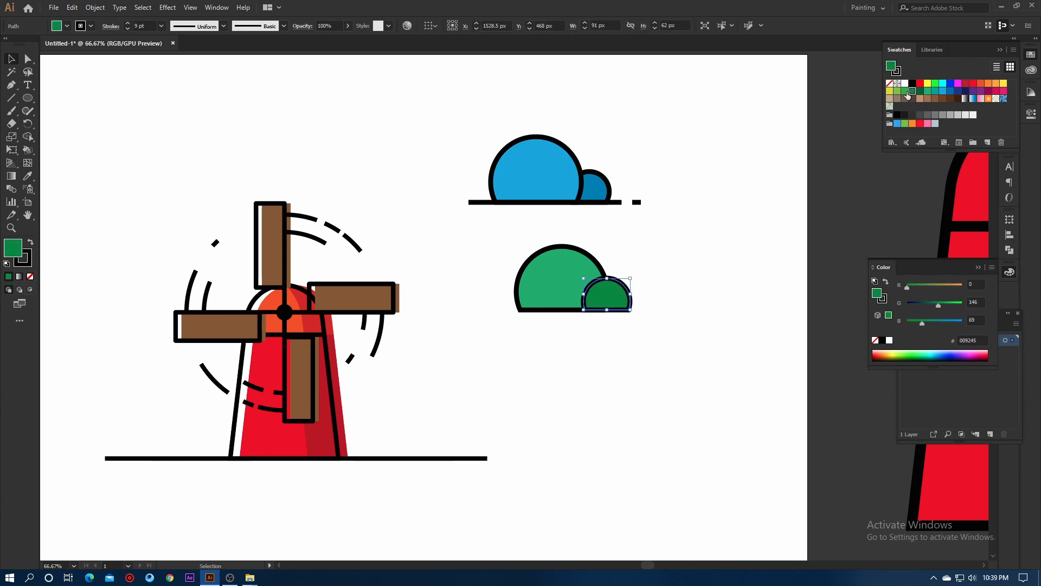
{"action": "left_click", "coordinate": [904, 91]}
{"action": "left_click", "coordinate": [638, 352]}
Place a smaller copy of the green bush on the ground line left of the windmill
{"action": "scroll", "coordinate": [638, 352], "scroll_direction": "up", "scroll_amount": 1}
{"action": "scroll", "coordinate": [673, 325], "scroll_direction": "down", "scroll_amount": 2}
{"action": "scroll", "coordinate": [602, 282], "scroll_direction": "up", "scroll_amount": 2}
{"action": "scroll", "coordinate": [708, 305], "scroll_direction": "down", "scroll_amount": 2}
{"action": "scroll", "coordinate": [604, 283], "scroll_direction": "up", "scroll_amount": 2}
{"action": "left_click_drag", "start_coordinate": [618, 231], "coordinate": [754, 406]}
{"action": "scroll", "coordinate": [728, 347], "scroll_direction": "down", "scroll_amount": 2}
{"action": "left_click_drag", "start_coordinate": [398, 441], "coordinate": [400, 443]}
{"action": "scroll", "coordinate": [451, 421], "scroll_direction": "up", "scroll_amount": 4}
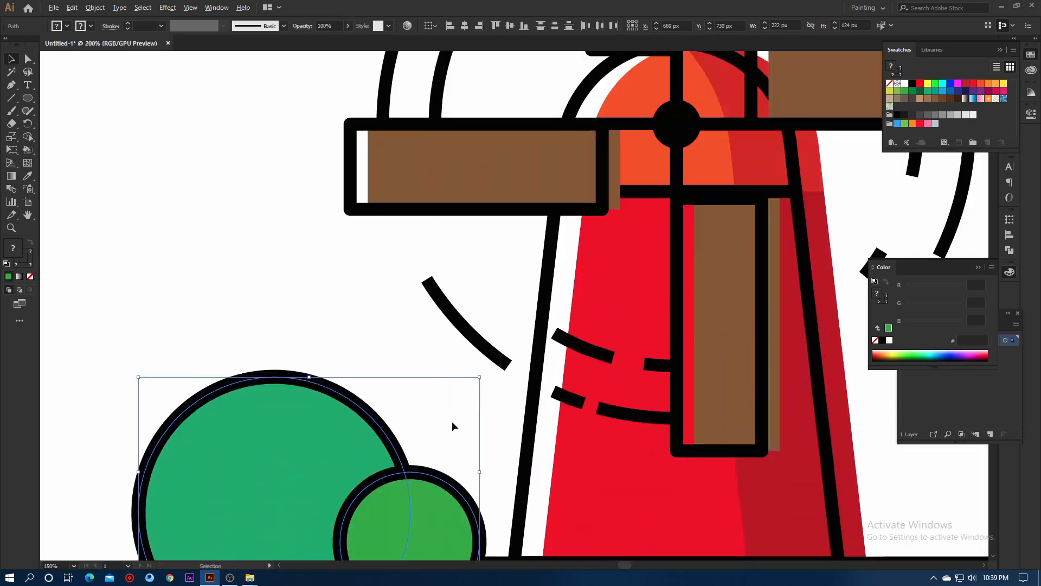
{"action": "scroll", "coordinate": [494, 373], "scroll_direction": "down", "scroll_amount": 2}
{"action": "left_click_drag", "start_coordinate": [488, 374], "coordinate": [454, 392]}
{"action": "scroll", "coordinate": [438, 431], "scroll_direction": "up", "scroll_amount": 2}
{"action": "left_click_drag", "start_coordinate": [369, 421], "coordinate": [384, 454]}
{"action": "left_click", "coordinate": [496, 367]}
{"action": "scroll", "coordinate": [496, 365], "scroll_direction": "down", "scroll_amount": 4}
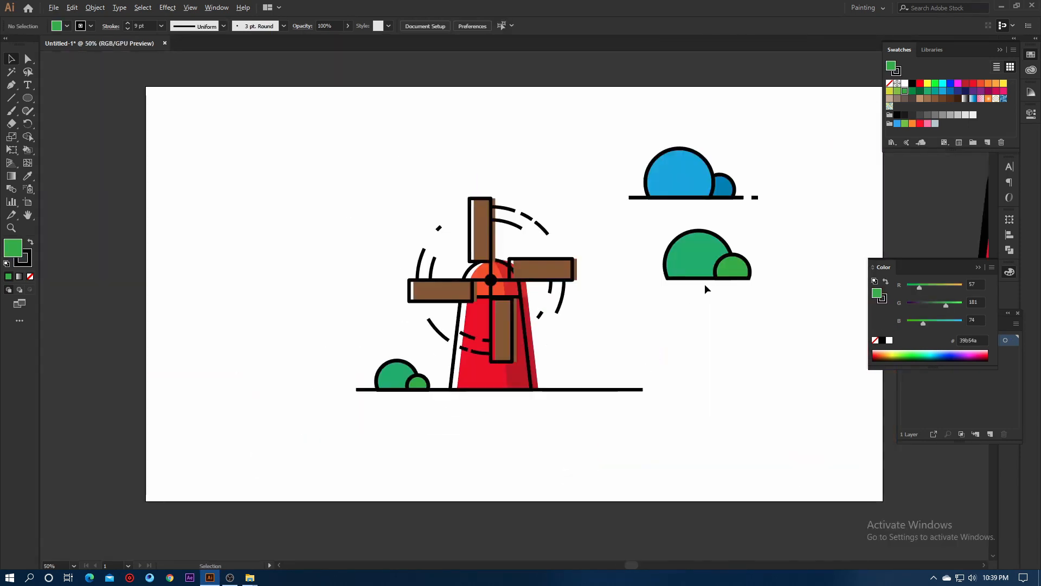
Copy the original bush onto the ground line at the windmill's right side and group the copy
{"action": "scroll", "coordinate": [705, 284], "scroll_direction": "up", "scroll_amount": 2}
{"action": "scroll", "coordinate": [742, 238], "scroll_direction": "down", "scroll_amount": 2}
{"action": "left_click", "coordinate": [730, 237]}
{"action": "left_click", "coordinate": [773, 244], "text": "shift"}
{"action": "scroll", "coordinate": [592, 332], "scroll_direction": "up", "scroll_amount": 2}
{"action": "left_click_drag", "start_coordinate": [620, 336], "coordinate": [541, 376]}
{"action": "right_click", "coordinate": [577, 317]}
{"action": "left_click", "coordinate": [635, 381]}
Send the grouped bush at the windmill's right side to the back, behind the tower
{"action": "right_click", "coordinate": [597, 317]}
{"action": "mouse_move", "coordinate": [670, 434]}
{"action": "left_click", "coordinate": [750, 472]}
{"action": "scroll", "coordinate": [576, 328], "scroll_direction": "up", "scroll_amount": 2}
{"action": "left_click", "coordinate": [781, 252]}
{"action": "scroll", "coordinate": [641, 284], "scroll_direction": "down", "scroll_amount": 1}
{"action": "scroll", "coordinate": [624, 282], "scroll_direction": "down", "scroll_amount": 5}
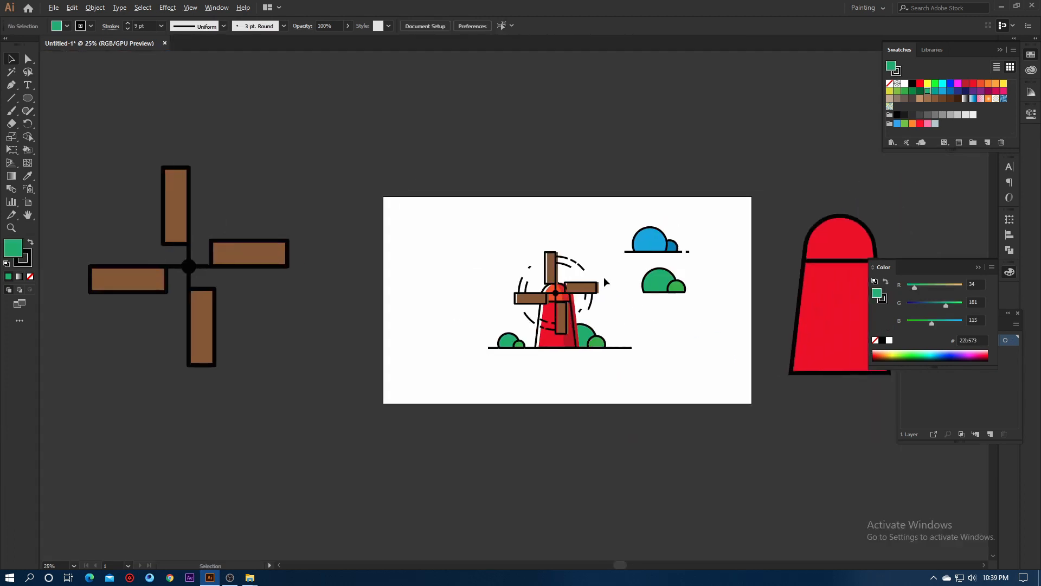
Move the original green bush off the artboard, beyond its upper right corner
{"action": "scroll", "coordinate": [604, 279], "scroll_direction": "up", "scroll_amount": 2}
{"action": "left_click_drag", "start_coordinate": [677, 265], "coordinate": [765, 353]}
{"action": "scroll", "coordinate": [732, 328], "scroll_direction": "down", "scroll_amount": 2}
{"action": "left_click_drag", "start_coordinate": [729, 307], "coordinate": [849, 208]}
Copy the blue cloud with its broken base line to the windmill's upper left and group the copy
{"action": "scroll", "coordinate": [712, 276], "scroll_direction": "up", "scroll_amount": 2}
{"action": "left_click_drag", "start_coordinate": [654, 225], "coordinate": [805, 317]}
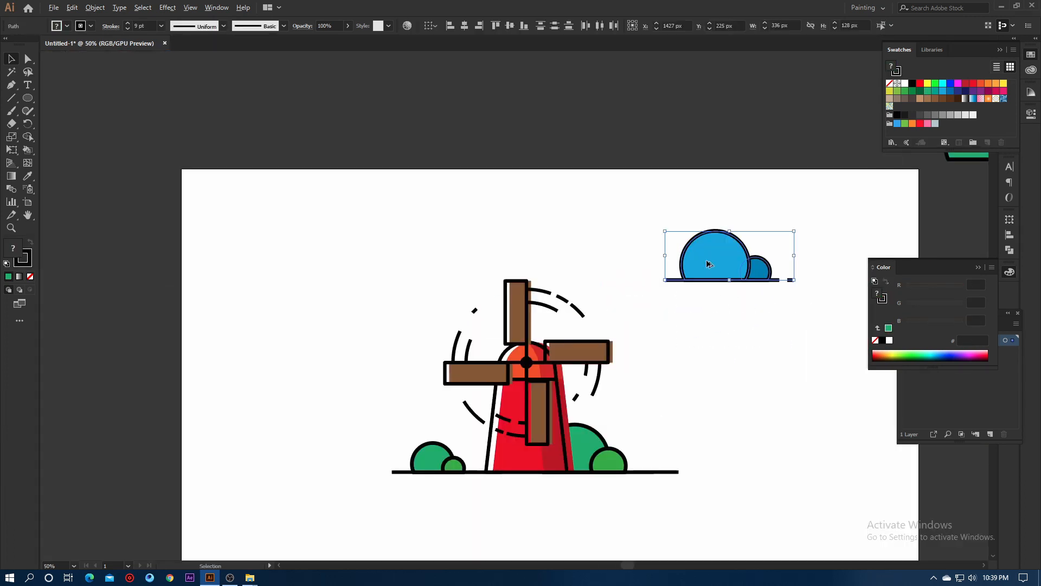
{"action": "left_click_drag", "start_coordinate": [456, 308], "coordinate": [455, 306]}
{"action": "right_click", "coordinate": [455, 305]}
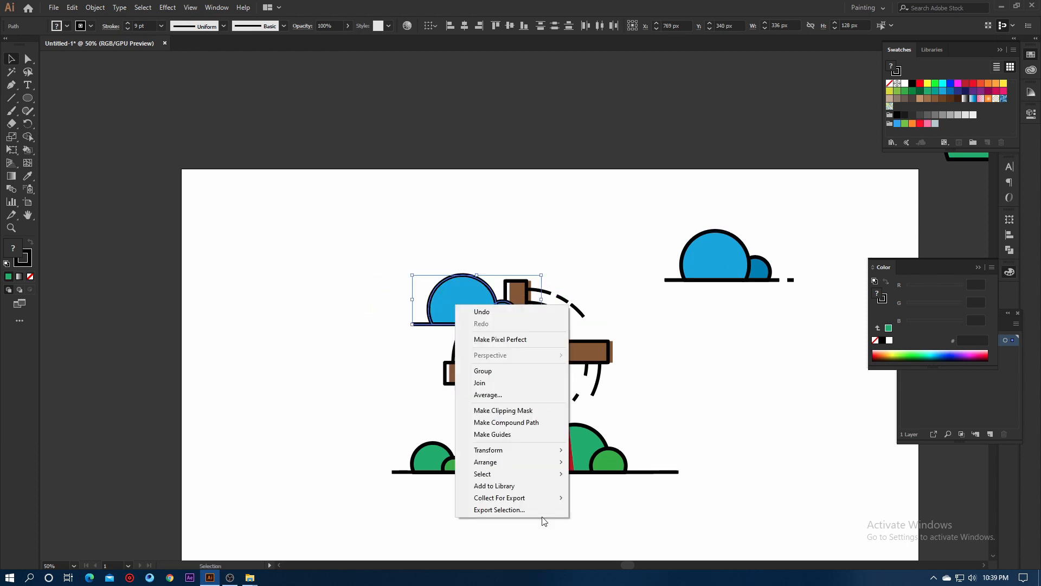
{"action": "left_click", "coordinate": [495, 373]}
Send the grouped cloud copy to the back and shrink it to about 215 px wide, left of the upper blade
{"action": "right_click", "coordinate": [455, 305]}
{"action": "mouse_move", "coordinate": [488, 426]}
{"action": "left_click", "coordinate": [625, 460]}
{"action": "scroll", "coordinate": [461, 291], "scroll_direction": "up", "scroll_amount": 2}
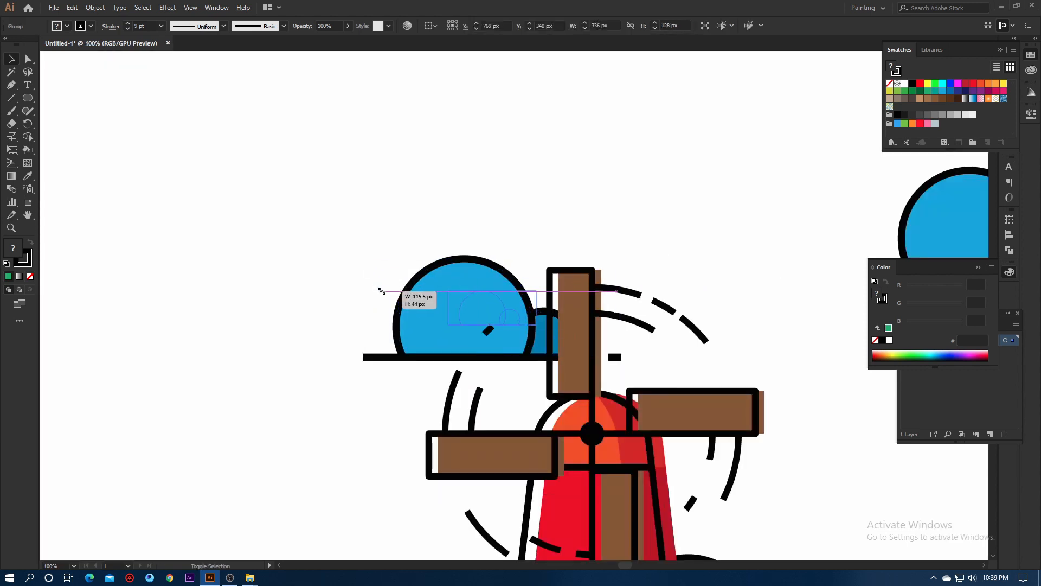
{"action": "left_click_drag", "start_coordinate": [382, 290], "coordinate": [415, 286]}
{"action": "scroll", "coordinate": [373, 348], "scroll_direction": "down", "scroll_amount": 3}
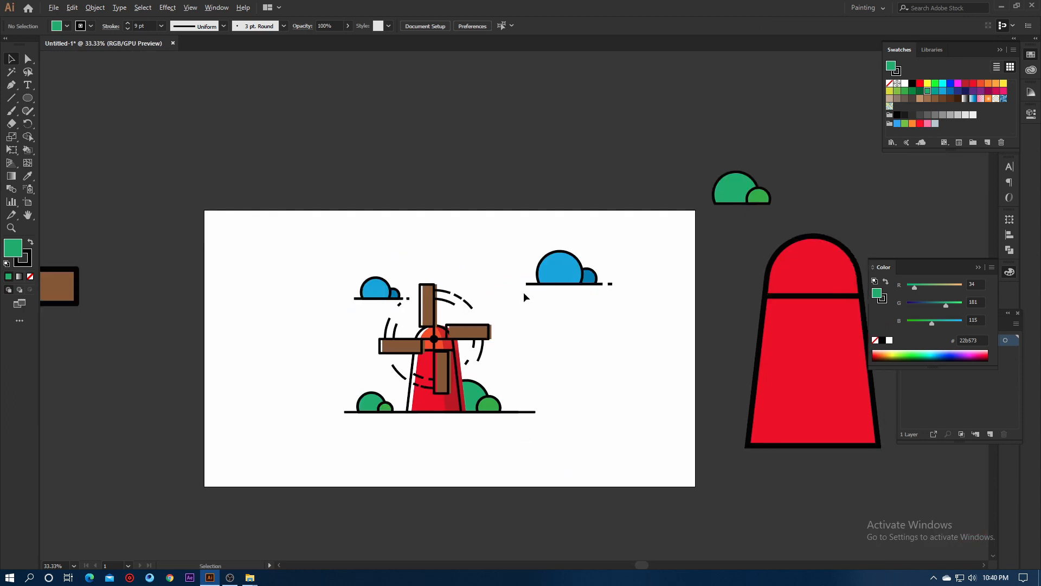
{"action": "scroll", "coordinate": [525, 295], "scroll_direction": "up", "scroll_amount": 2}
{"action": "left_click", "coordinate": [613, 373]}
{"action": "scroll", "coordinate": [613, 373], "scroll_direction": "down", "scroll_amount": 1}
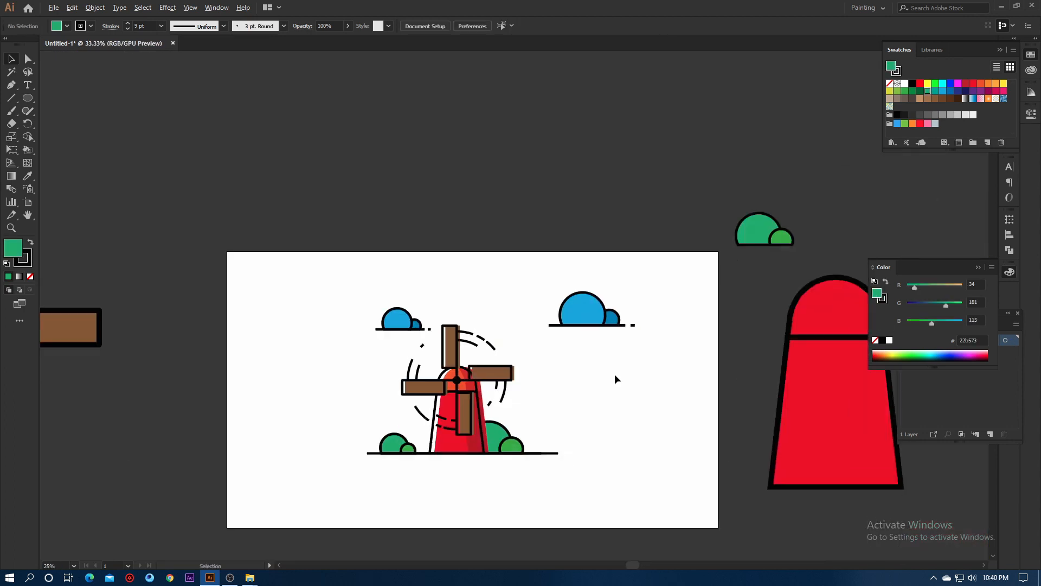
{"action": "scroll", "coordinate": [602, 385], "scroll_direction": "up", "scroll_amount": 2}
Group the original blue cloud on the right together with its broken base line
{"action": "left_click_drag", "start_coordinate": [583, 404], "coordinate": [677, 374]}
{"action": "left_click", "coordinate": [730, 212]}
{"action": "left_click_drag", "start_coordinate": [858, 257], "coordinate": [858, 257]}
{"action": "right_click", "coordinate": [745, 204]}
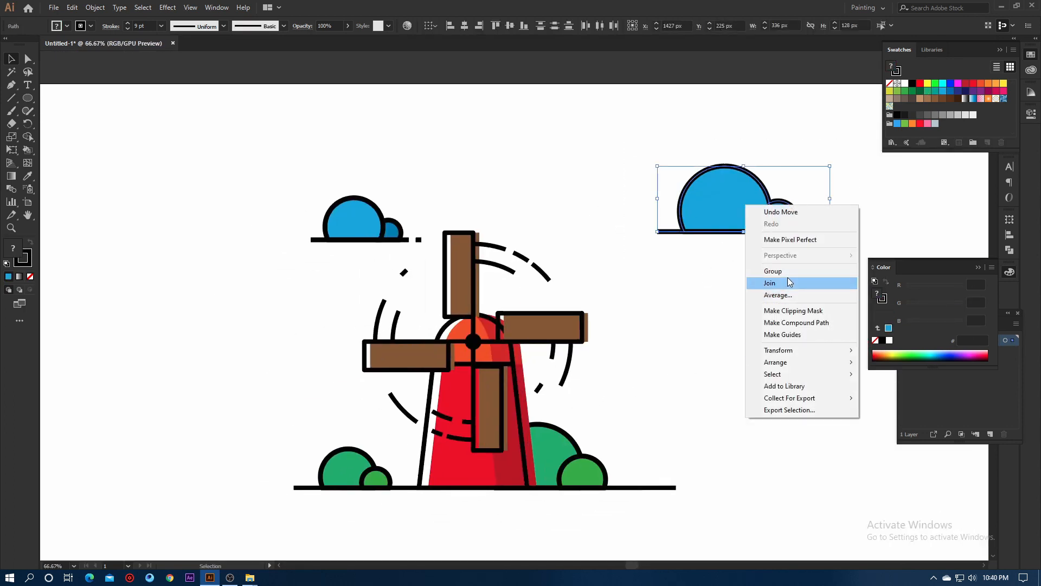
{"action": "left_click", "coordinate": [783, 272]}
Reflect the large right-hand cloud across the vertical axis and move it closer to the windmill
{"action": "scroll", "coordinate": [670, 240], "scroll_direction": "down", "scroll_amount": 2}
{"action": "scroll", "coordinate": [666, 248], "scroll_direction": "up", "scroll_amount": 2}
{"action": "right_click", "coordinate": [665, 248]}
{"action": "mouse_move", "coordinate": [705, 351]}
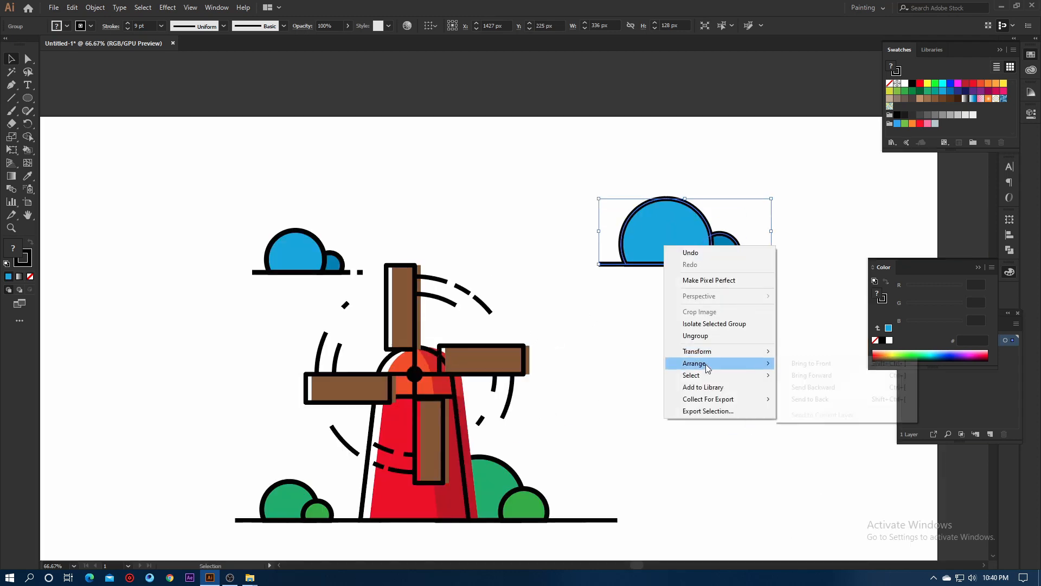
{"action": "left_click", "coordinate": [814, 391]}
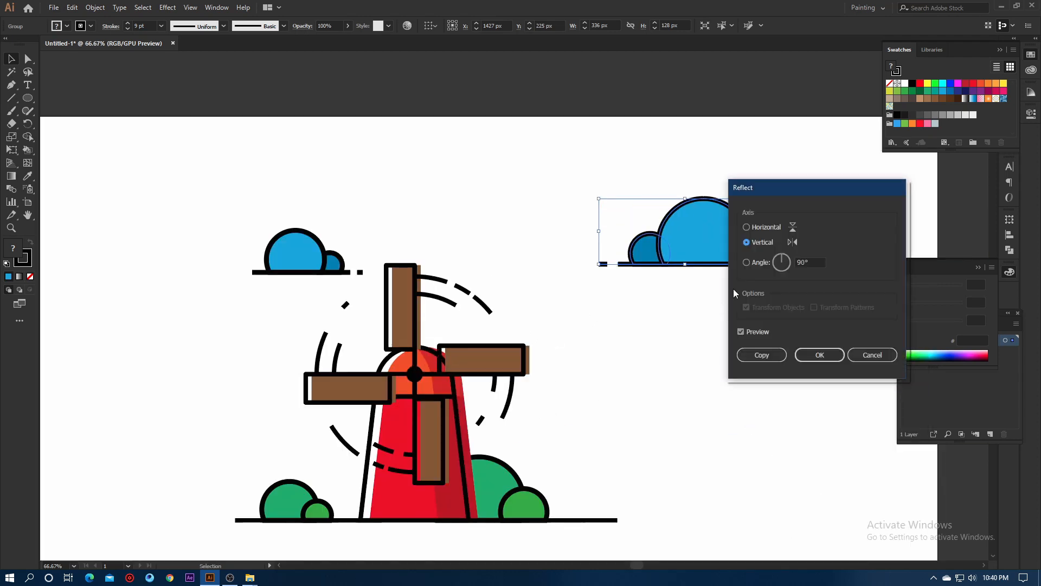
{"action": "left_click", "coordinate": [818, 355]}
{"action": "left_click_drag", "start_coordinate": [723, 230], "coordinate": [642, 217]}
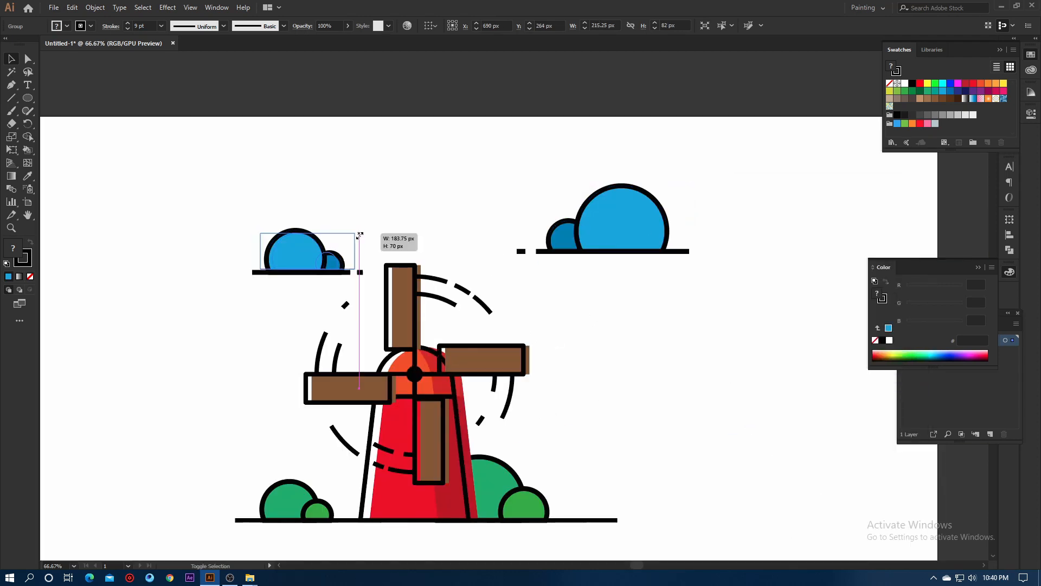
Shrink the left cloud further to about 158 px wide and reposition it beside the upper blade
{"action": "left_click_drag", "start_coordinate": [359, 236], "coordinate": [352, 238]}
{"action": "left_click_drag", "start_coordinate": [313, 251], "coordinate": [284, 287]}
{"action": "left_click", "coordinate": [307, 329]}
{"action": "left_click", "coordinate": [466, 261]}
Reposition the large mirrored cloud higher up, to the upper right of the windmill
{"action": "left_click_drag", "start_coordinate": [606, 219], "coordinate": [625, 254]}
{"action": "left_click", "coordinate": [602, 373]}
{"action": "scroll", "coordinate": [602, 372], "scroll_direction": "down", "scroll_amount": 2}
{"action": "scroll", "coordinate": [580, 336], "scroll_direction": "up", "scroll_amount": 1}
{"action": "left_click_drag", "start_coordinate": [559, 322], "coordinate": [611, 240]}
{"action": "scroll", "coordinate": [612, 240], "scroll_direction": "up", "scroll_amount": 1}
{"action": "left_click_drag", "start_coordinate": [699, 241], "coordinate": [665, 193]}
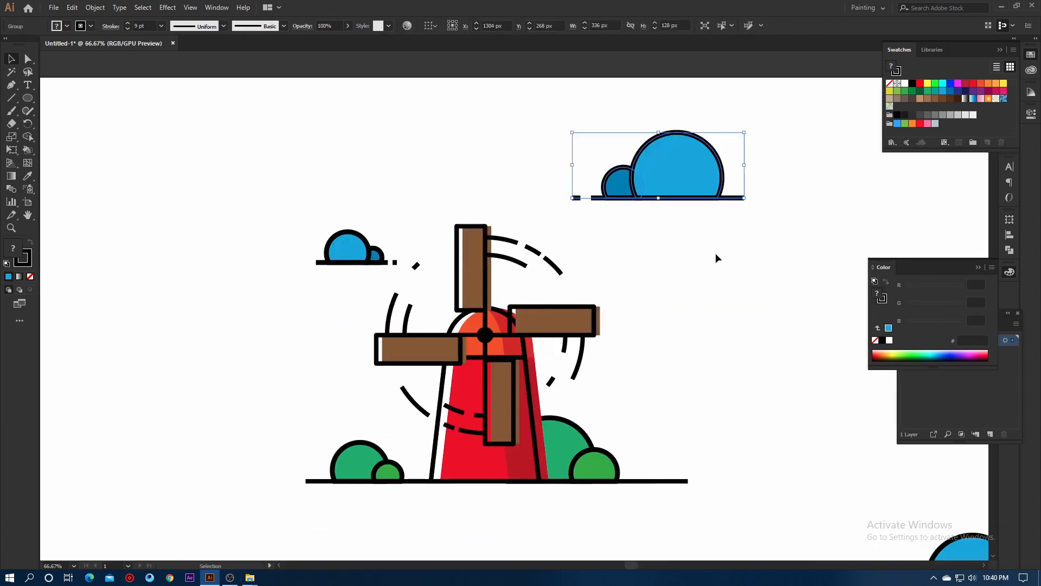
{"action": "left_click", "coordinate": [715, 258]}
Set the stroke weight of the large and small cloud groups to 7 pt
{"action": "scroll", "coordinate": [719, 304], "scroll_direction": "down", "scroll_amount": 1}
{"action": "scroll", "coordinate": [592, 324], "scroll_direction": "up", "scroll_amount": 1}
{"action": "scroll", "coordinate": [564, 314], "scroll_direction": "up", "scroll_amount": 1}
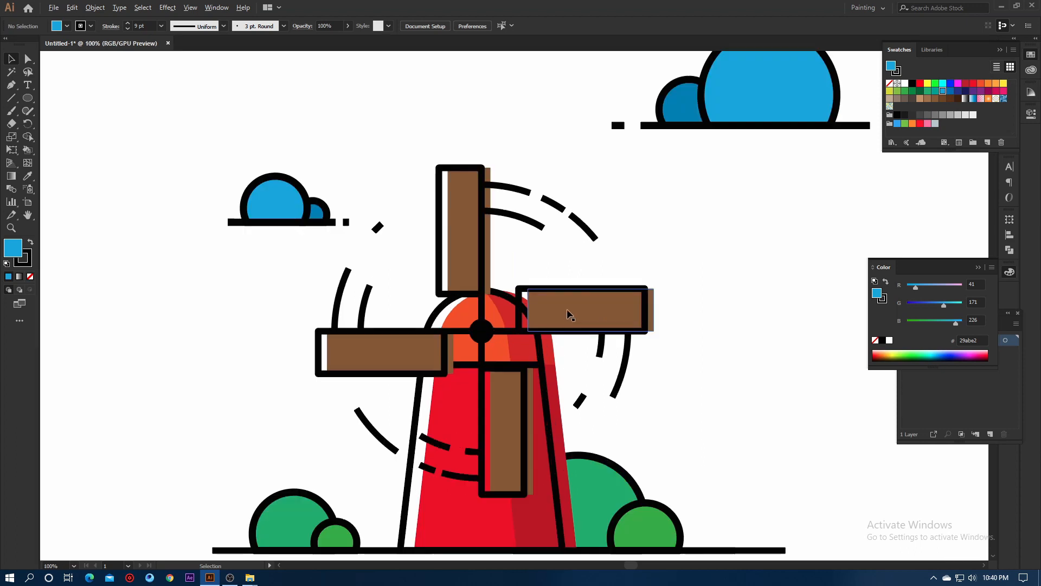
{"action": "left_click", "coordinate": [669, 183]}
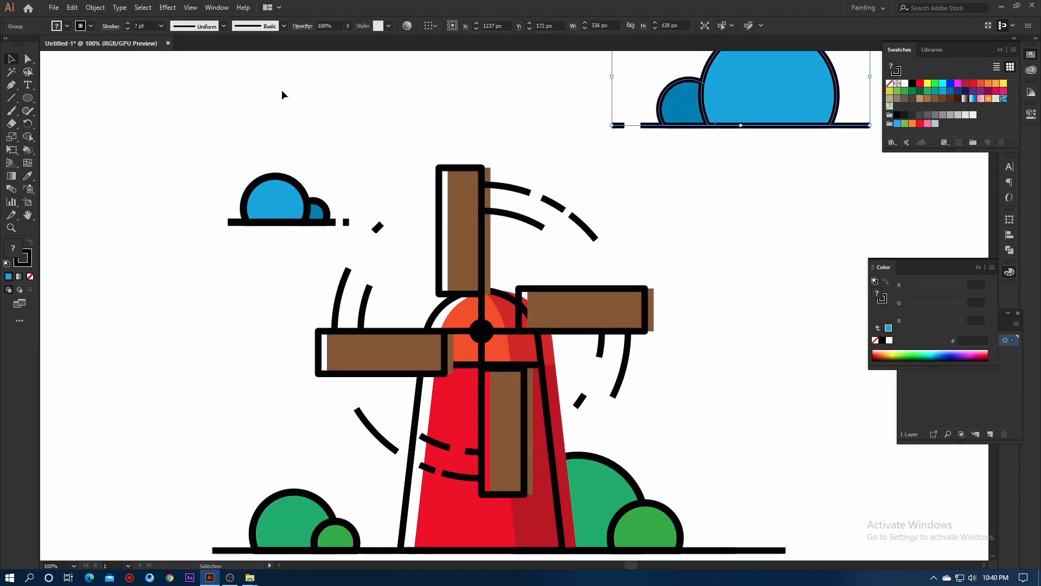
{"action": "left_click", "coordinate": [864, 185]}
{"action": "scroll", "coordinate": [827, 197], "scroll_direction": "down", "scroll_amount": 2}
{"action": "left_click", "coordinate": [257, 156]}
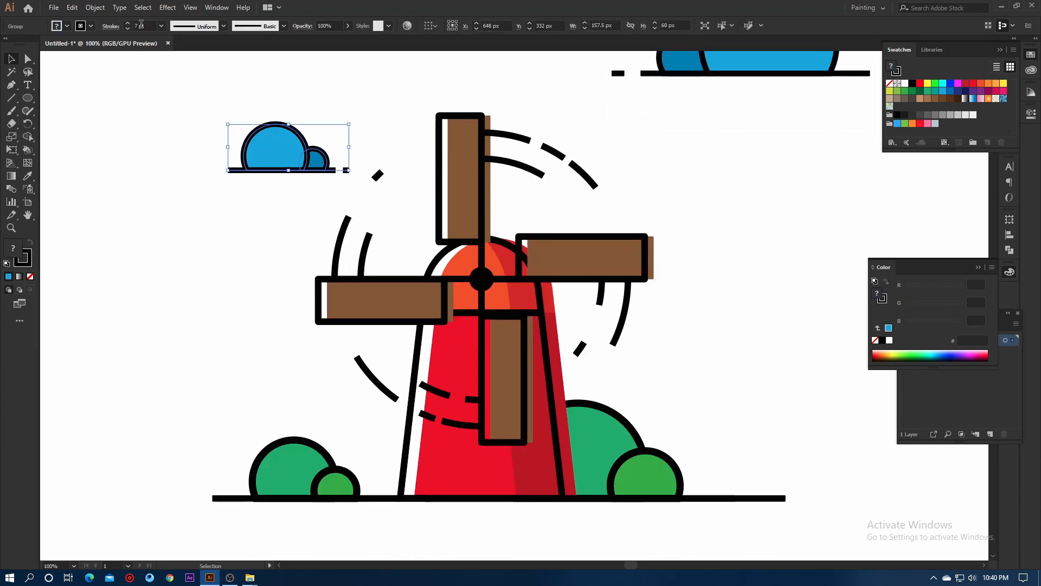
Set the stroke weight of the bush group beside the tower's right side to 8 pt
{"action": "left_click", "coordinate": [146, 182]}
{"action": "scroll", "coordinate": [454, 247], "scroll_direction": "down", "scroll_amount": 1}
{"action": "scroll", "coordinate": [569, 389], "scroll_direction": "up", "scroll_amount": 4}
{"action": "left_click", "coordinate": [571, 359]}
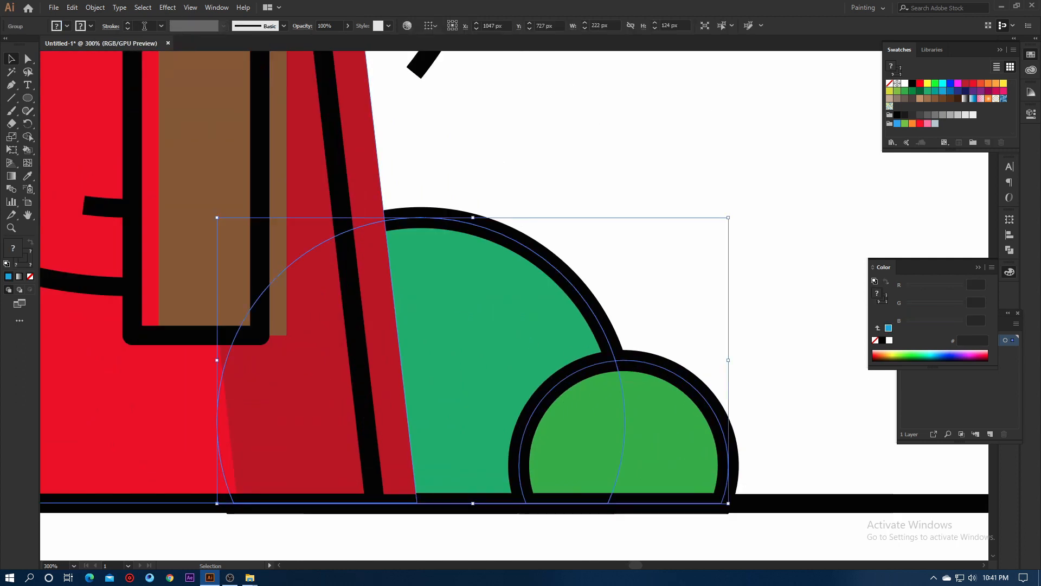
{"action": "left_click", "coordinate": [161, 26]}
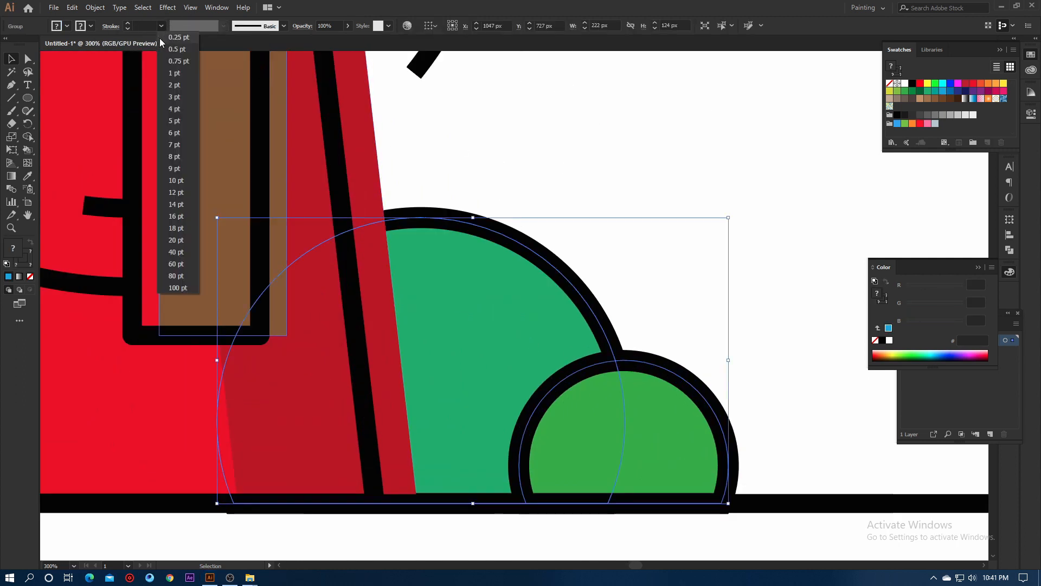
{"action": "left_click", "coordinate": [190, 206]}
{"action": "scroll", "coordinate": [150, 28], "scroll_direction": "up", "scroll_amount": 2}
{"action": "scroll", "coordinate": [150, 27], "scroll_direction": "down", "scroll_amount": 8}
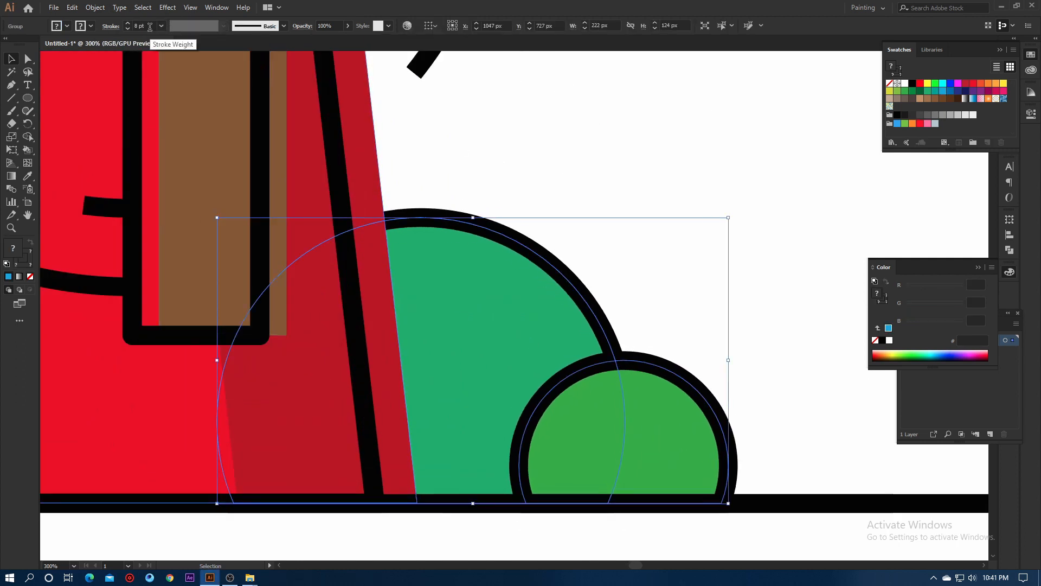
{"action": "left_click", "coordinate": [651, 117]}
Set the stroke weight of both circles of the left bush to 8 pt
{"action": "scroll", "coordinate": [651, 118], "scroll_direction": "down", "scroll_amount": 4}
{"action": "scroll", "coordinate": [347, 266], "scroll_direction": "up", "scroll_amount": 2}
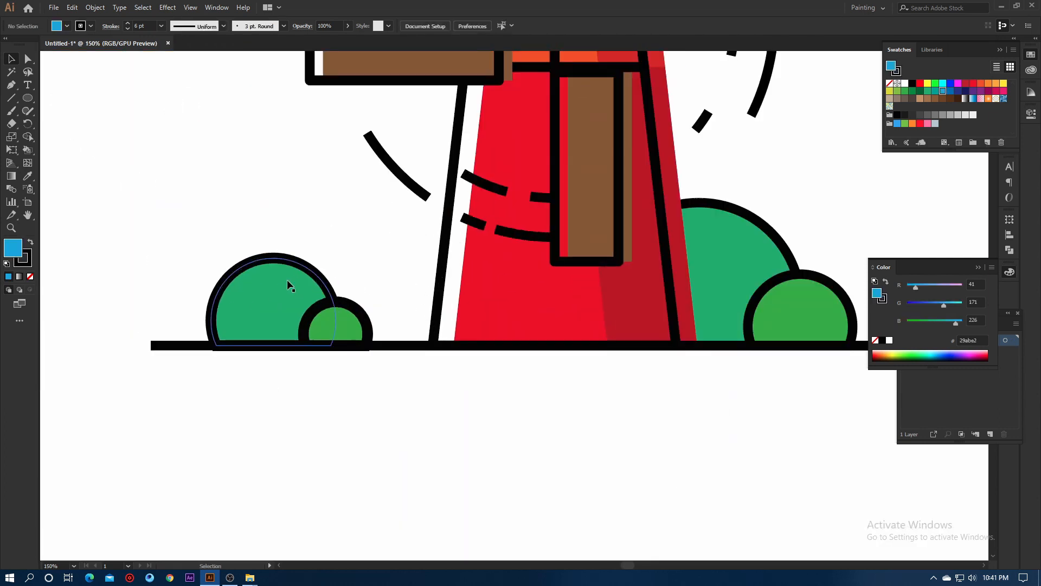
{"action": "left_click", "coordinate": [336, 321], "text": "shift"}
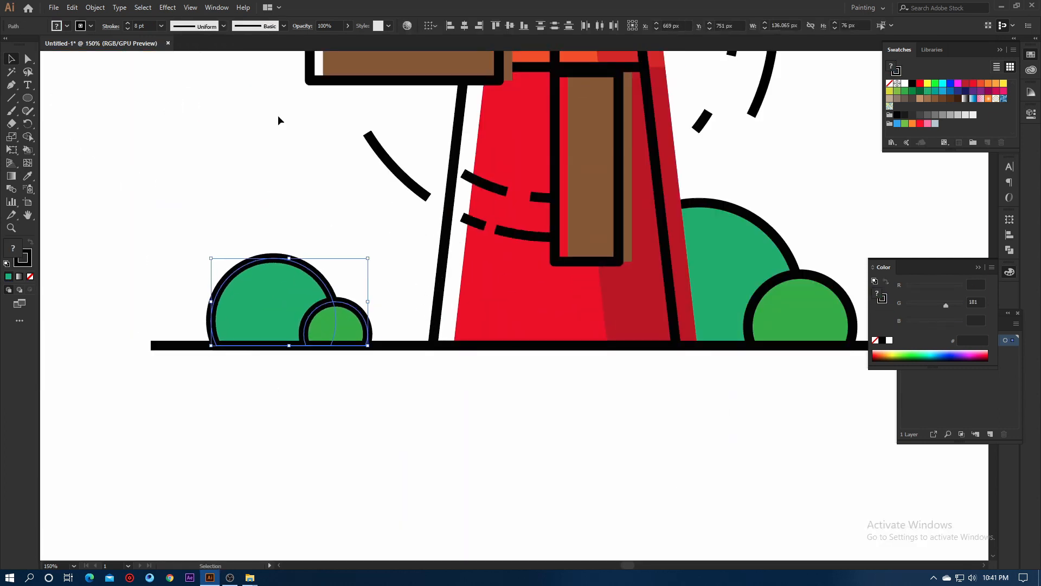
{"action": "left_click", "coordinate": [279, 120]}
{"action": "scroll", "coordinate": [390, 273], "scroll_direction": "up", "scroll_amount": 2}
{"action": "scroll", "coordinate": [403, 262], "scroll_direction": "down", "scroll_amount": 2}
{"action": "left_click", "coordinate": [303, 293]}
{"action": "scroll", "coordinate": [238, 215], "scroll_direction": "down", "scroll_amount": 2}
{"action": "scroll", "coordinate": [517, 225], "scroll_direction": "up", "scroll_amount": 3}
{"action": "left_click", "coordinate": [517, 225]}
{"action": "scroll", "coordinate": [547, 217], "scroll_direction": "up", "scroll_amount": 3}
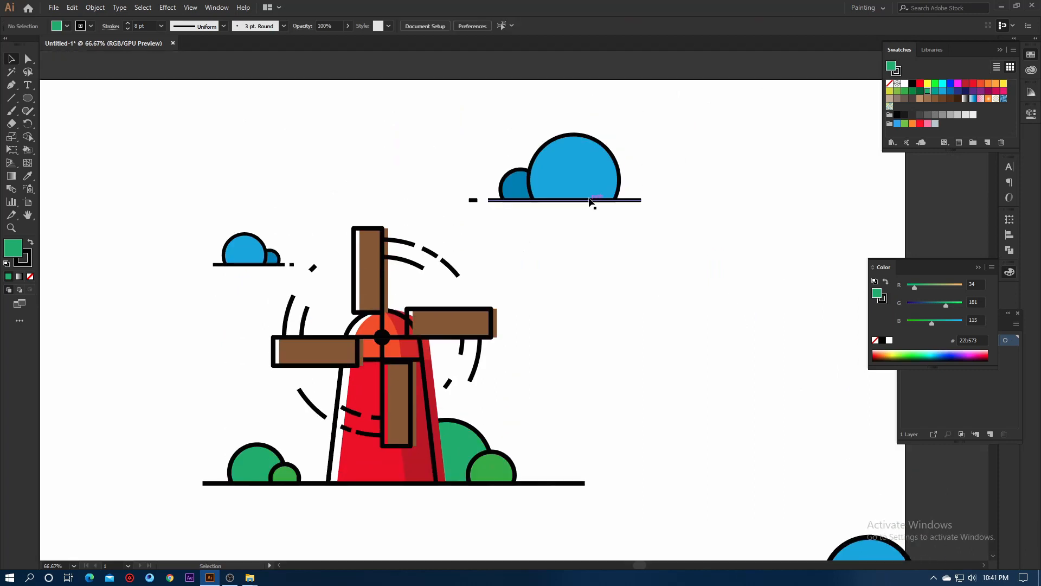
Expand the fills and strokes of the large and small clouds together
{"action": "left_click", "coordinate": [564, 163]}
{"action": "left_click", "coordinate": [244, 250], "text": "shift"}
{"action": "left_click", "coordinate": [95, 7]}
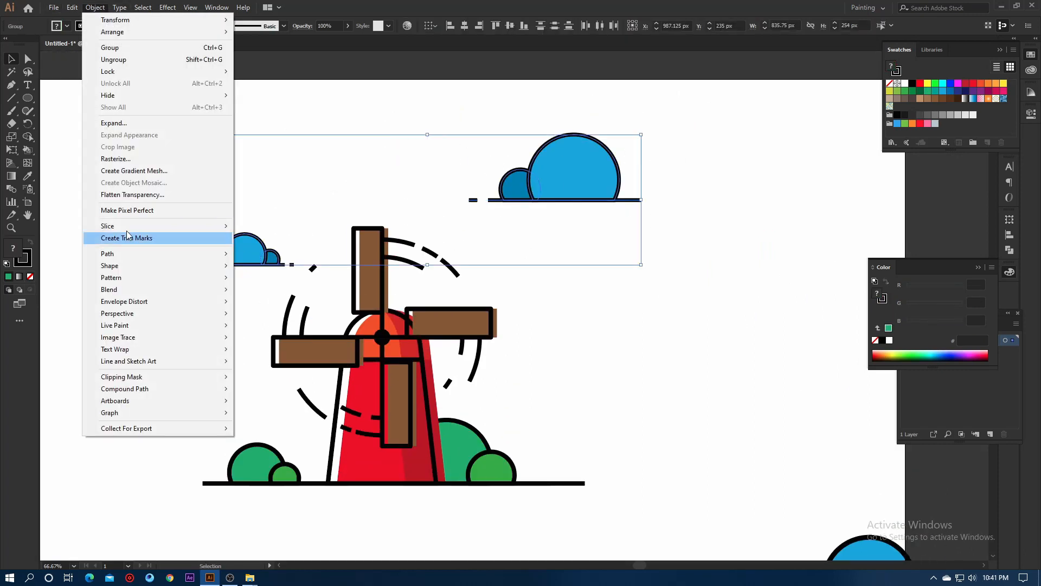
{"action": "left_click", "coordinate": [103, 122]}
{"action": "left_click", "coordinate": [489, 350]}
Ungroup the expanded large cloud and its two circles so fills and outlines are separate objects
{"action": "left_click", "coordinate": [583, 172]}
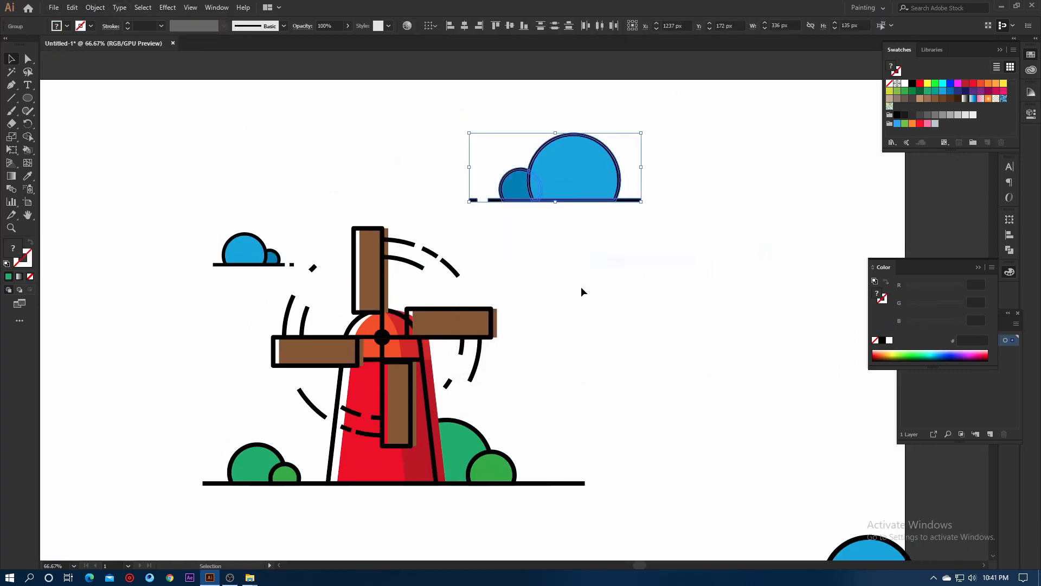
{"action": "scroll", "coordinate": [538, 182], "scroll_direction": "up", "scroll_amount": 3}
{"action": "left_click", "coordinate": [464, 202], "text": "shift"}
{"action": "scroll", "coordinate": [720, 260], "scroll_direction": "down", "scroll_amount": 1}
{"action": "left_click", "coordinate": [653, 322]}
{"action": "right_click", "coordinate": [639, 168]}
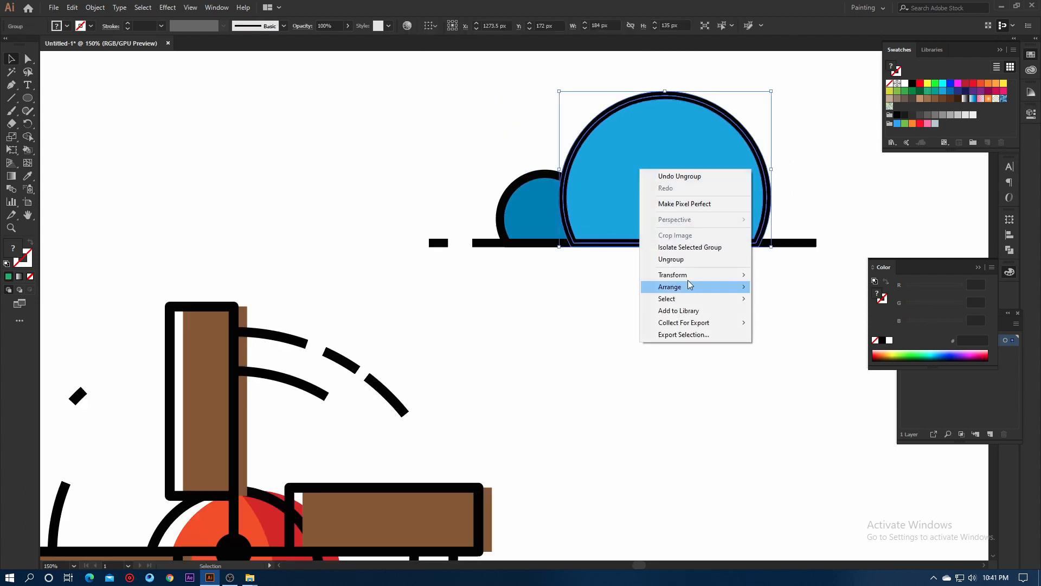
{"action": "left_click", "coordinate": [680, 259]}
{"action": "left_click", "coordinate": [645, 295]}
{"action": "right_click", "coordinate": [544, 203]}
{"action": "left_click", "coordinate": [597, 294]}
{"action": "left_click", "coordinate": [602, 309]}
{"action": "scroll", "coordinate": [607, 304], "scroll_direction": "down", "scroll_amount": 3}
{"action": "scroll", "coordinate": [379, 339], "scroll_direction": "up", "scroll_amount": 4}
Ungroup the expanded small cloud and its two circles so fills and outlines are separate objects
{"action": "right_click", "coordinate": [403, 267]}
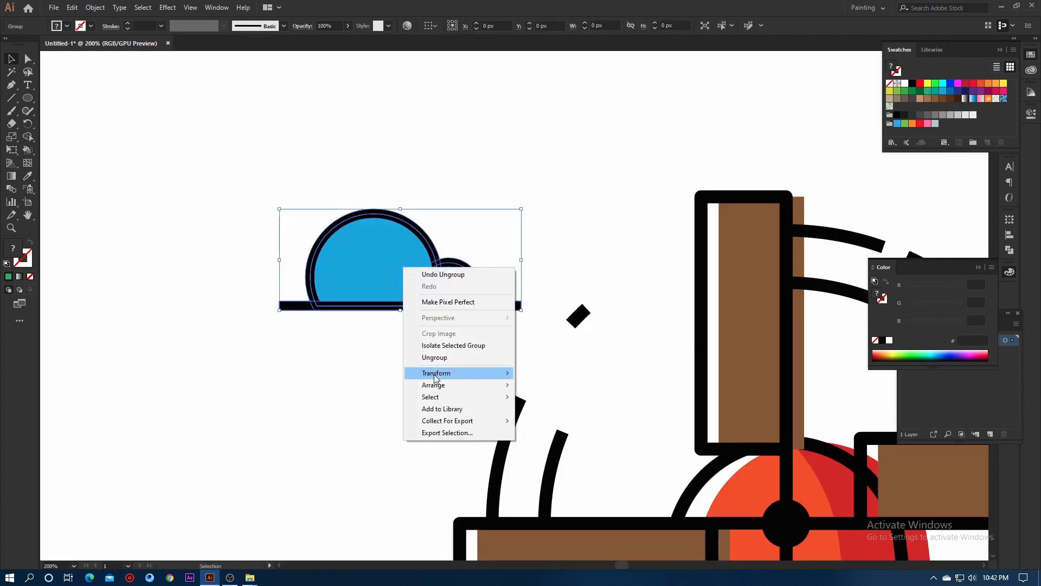
{"action": "left_click", "coordinate": [433, 358]}
{"action": "right_click", "coordinate": [383, 262]}
{"action": "left_click", "coordinate": [417, 352]}
{"action": "left_click", "coordinate": [433, 340]}
{"action": "right_click", "coordinate": [450, 293]}
{"action": "left_click", "coordinate": [476, 383]}
{"action": "left_click", "coordinate": [471, 355]}
Select the blue fills of both clouds and nudge them right so they sit offset from their outlines
{"action": "left_click", "coordinate": [418, 280]}
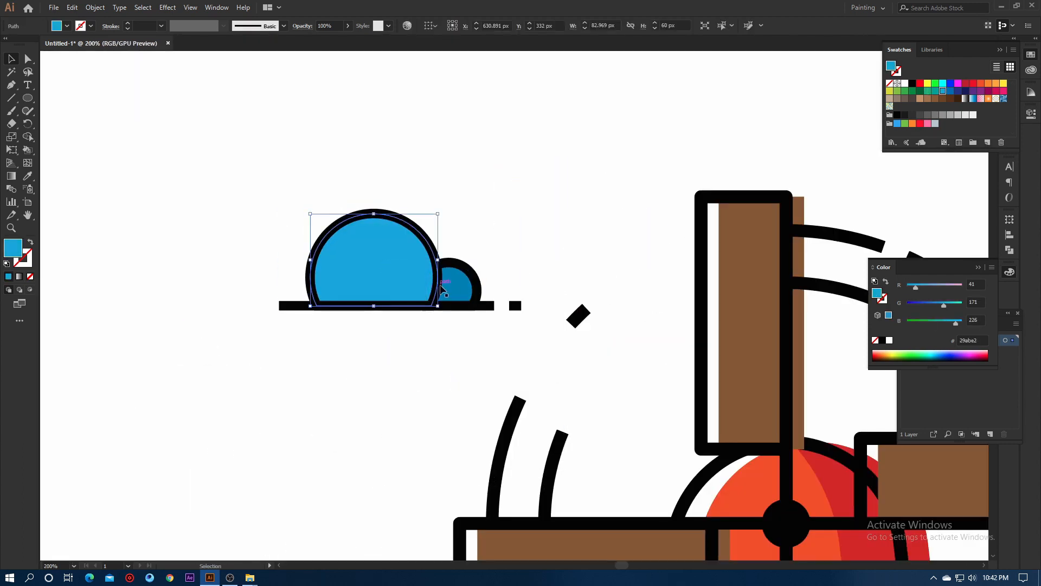
{"action": "scroll", "coordinate": [366, 363], "scroll_direction": "down", "scroll_amount": 2}
{"action": "left_click", "coordinate": [834, 215], "text": "shift"}
{"action": "key", "text": "Right"}
{"action": "key", "text": "Right"}
{"action": "key", "text": "Right"}
{"action": "key", "text": "Right"}
{"action": "key", "text": "Right"}
{"action": "key", "text": "Right"}
{"action": "key", "text": "Right"}
{"action": "key", "text": "Right"}
{"action": "key", "text": "Right"}
{"action": "key", "text": "Right"}
{"action": "key", "text": "Right"}
{"action": "key", "text": "Right"}
{"action": "key", "text": "Right"}
{"action": "key", "text": "Right"}
{"action": "key", "text": "Right"}
{"action": "key", "text": "Right"}
{"action": "key", "text": "Right"}
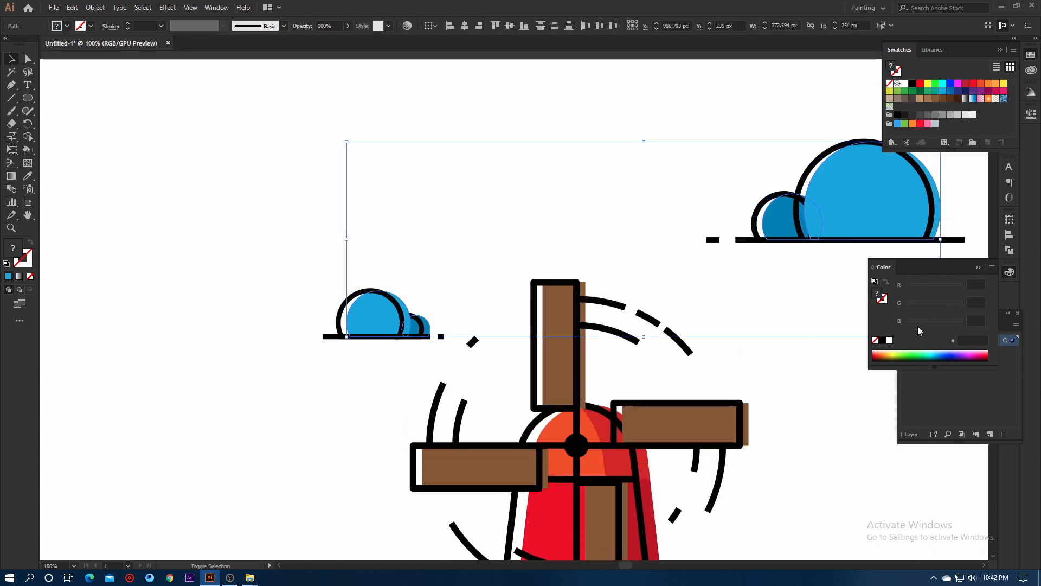
{"action": "left_click", "coordinate": [807, 339]}
Draw a closed Pen shape over the part of the large cloud's small outline that lies inside the big circle
{"action": "scroll", "coordinate": [563, 332], "scroll_direction": "down", "scroll_amount": 1}
{"action": "left_click_drag", "start_coordinate": [564, 332], "coordinate": [429, 256]}
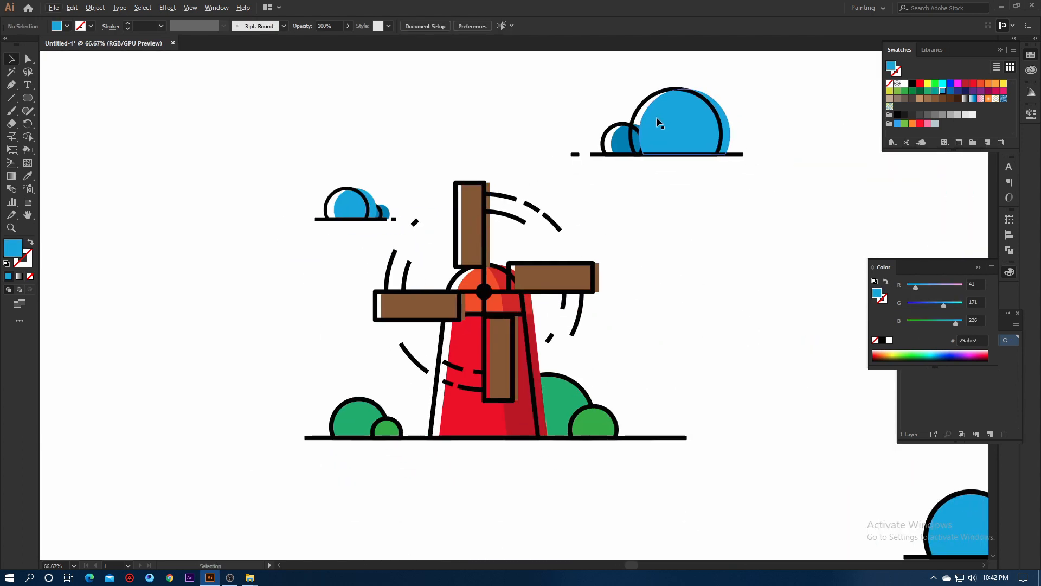
{"action": "scroll", "coordinate": [564, 187], "scroll_direction": "up", "scroll_amount": 3}
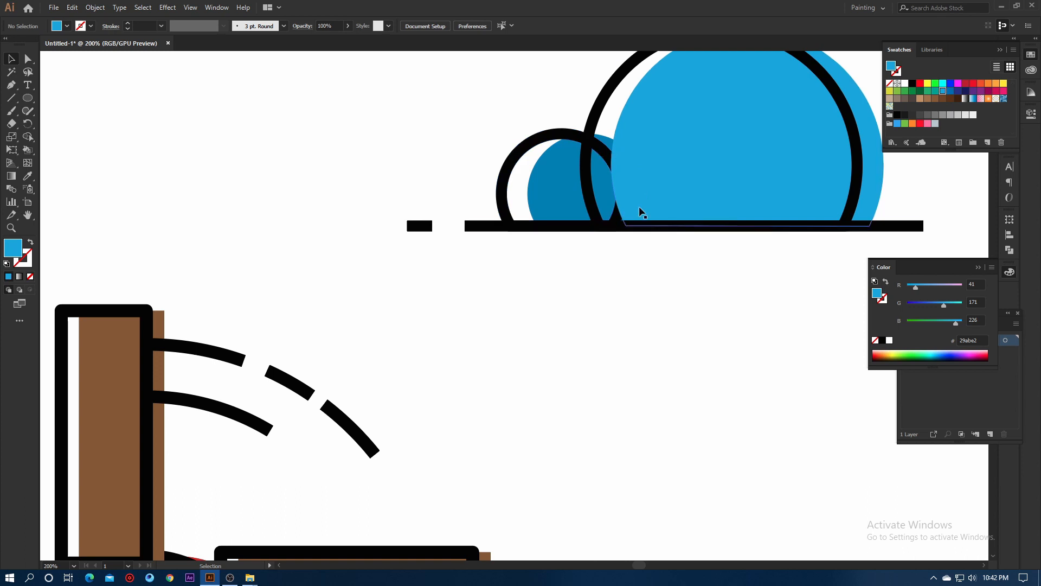
{"action": "scroll", "coordinate": [597, 128], "scroll_direction": "up", "scroll_amount": 2}
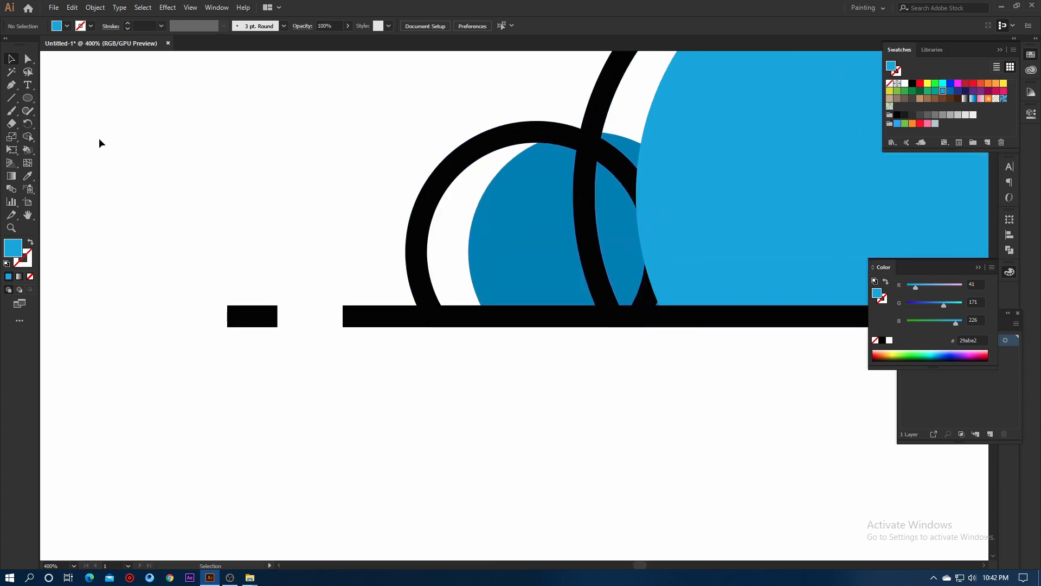
{"action": "scroll", "coordinate": [636, 114], "scroll_direction": "up", "scroll_amount": 1}
{"action": "left_click", "coordinate": [625, 97]}
{"action": "left_click", "coordinate": [575, 129]}
{"action": "left_click", "coordinate": [560, 180]}
{"action": "left_click", "coordinate": [565, 264]}
{"action": "left_click", "coordinate": [584, 369]}
{"action": "left_click", "coordinate": [593, 406]}
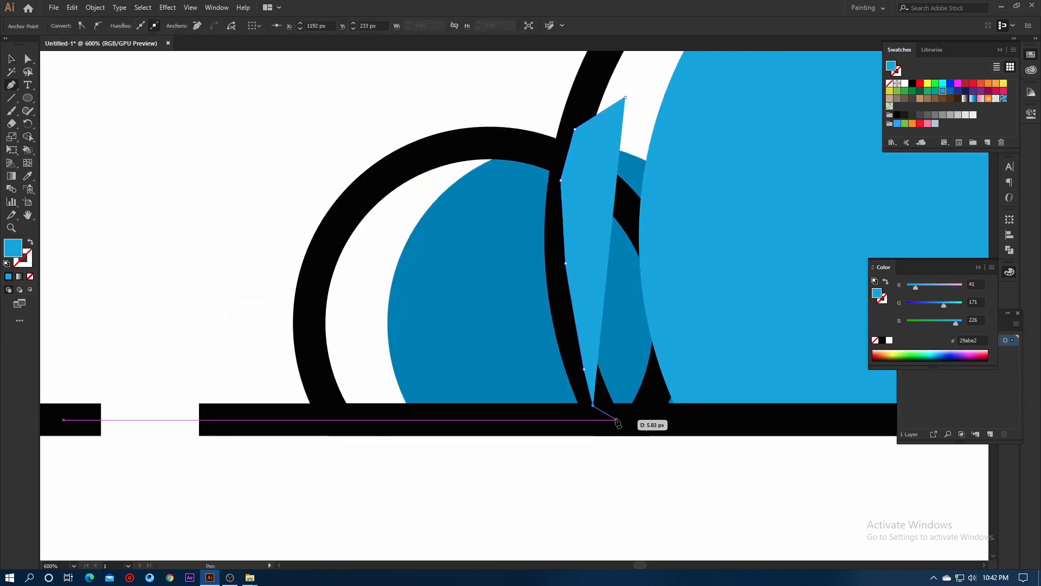
{"action": "left_click", "coordinate": [612, 416]}
Remove the helper shape and the overlapped part of the large cloud's small circle outline with the Shape Builder
{"action": "left_click", "coordinate": [328, 244], "text": "shift"}
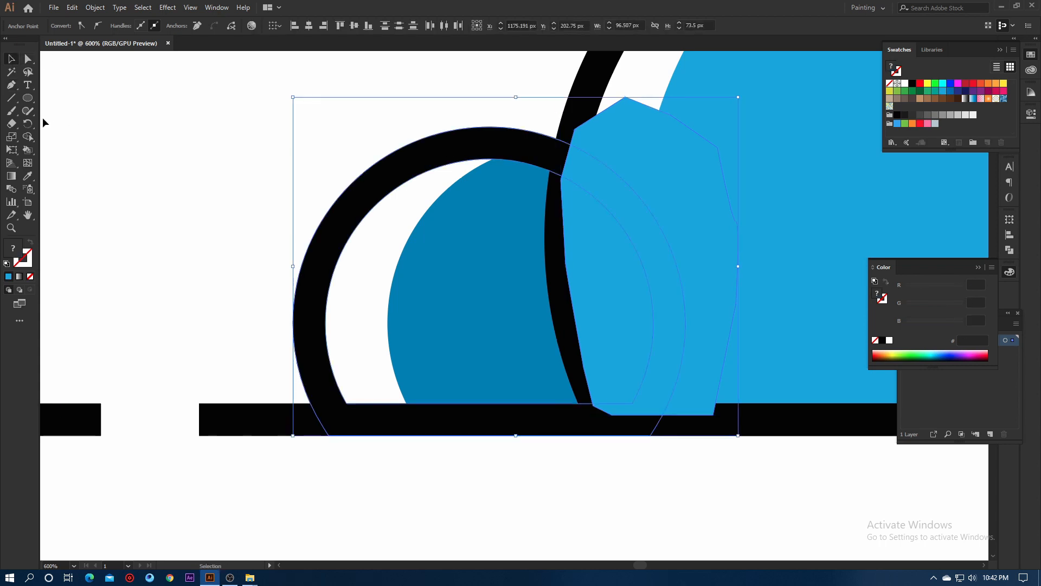
{"action": "left_click", "coordinate": [28, 137]}
{"action": "left_click", "coordinate": [600, 176], "text": "alt"}
{"action": "left_click", "coordinate": [643, 163], "text": "alt"}
{"action": "left_click", "coordinate": [589, 263], "text": "alt"}
{"action": "left_click", "coordinate": [11, 60]}
{"action": "left_click", "coordinate": [419, 208]}
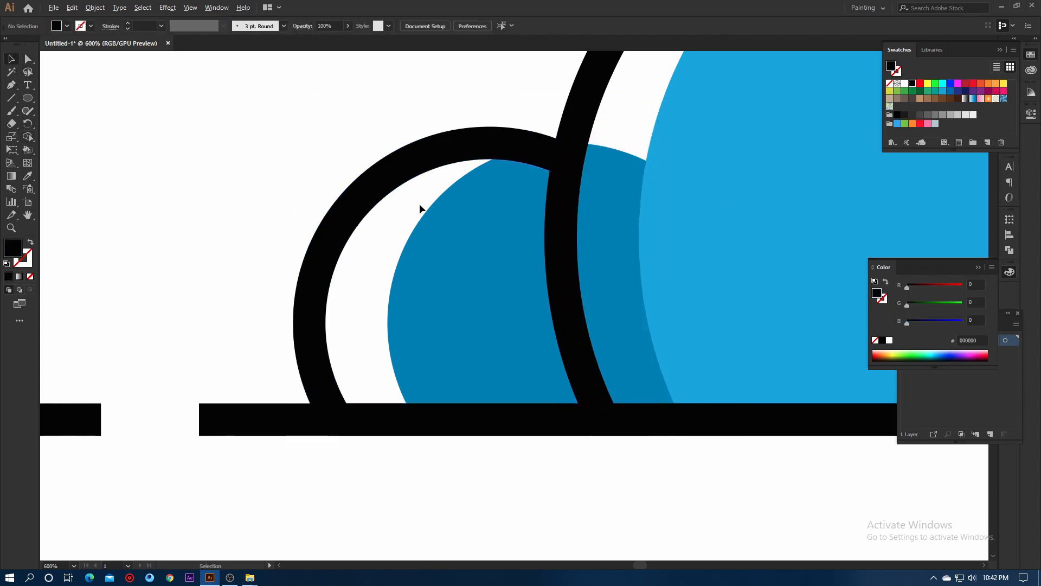
Examine the small cloud's overlapping fills and outlines, and check the whole scene
{"action": "scroll", "coordinate": [553, 222], "scroll_direction": "down", "scroll_amount": 6}
{"action": "scroll", "coordinate": [416, 310], "scroll_direction": "up", "scroll_amount": 4}
{"action": "left_click", "coordinate": [476, 320]}
{"action": "scroll", "coordinate": [472, 317], "scroll_direction": "up", "scroll_amount": 3}
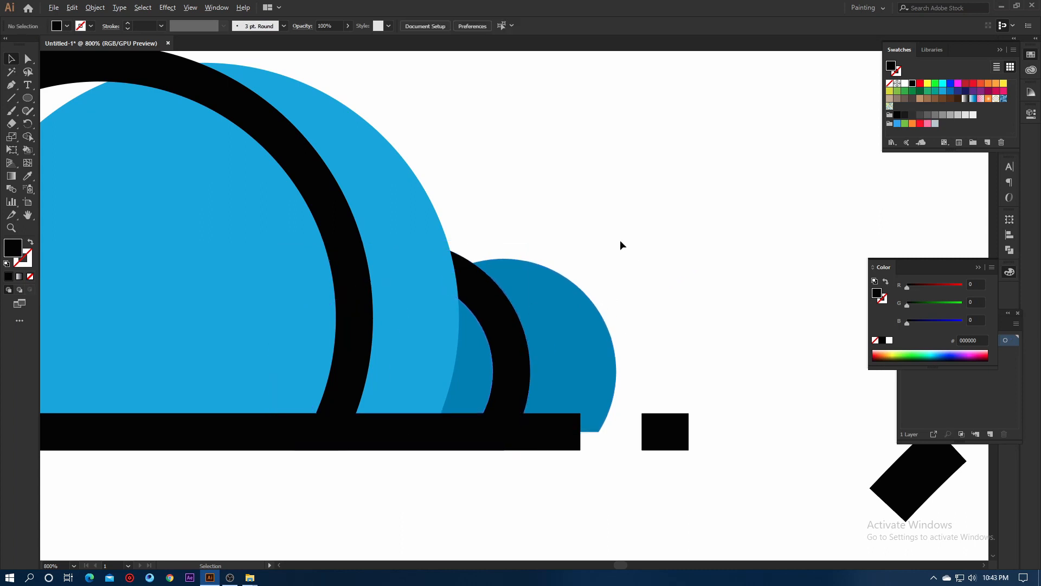
{"action": "scroll", "coordinate": [620, 245], "scroll_direction": "down", "scroll_amount": 8}
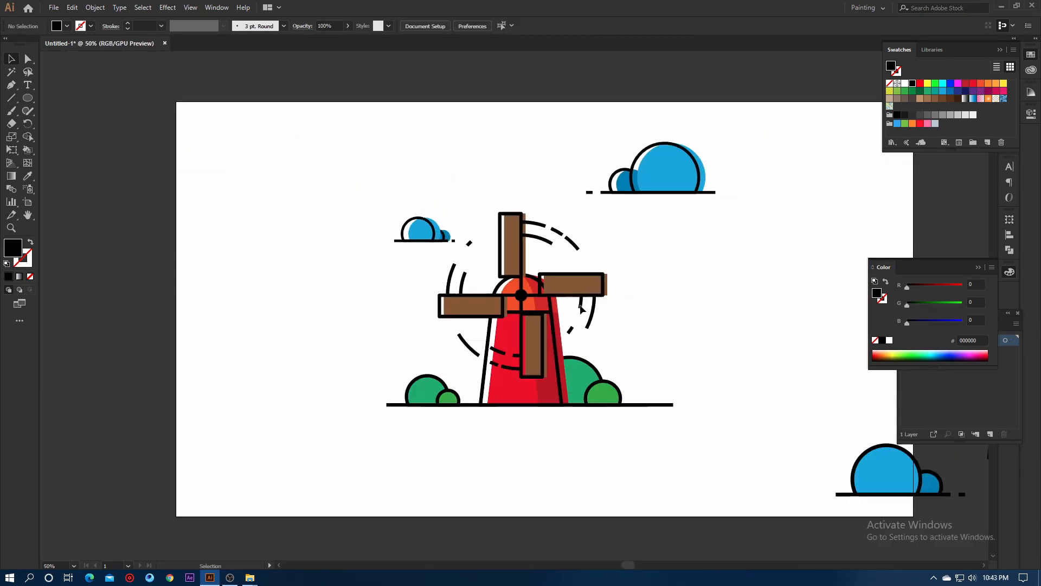
{"action": "scroll", "coordinate": [581, 309], "scroll_direction": "up", "scroll_amount": 2}
{"action": "left_click_drag", "start_coordinate": [662, 340], "coordinate": [701, 265]}
{"action": "scroll", "coordinate": [350, 382], "scroll_direction": "down", "scroll_amount": 2}
{"action": "scroll", "coordinate": [346, 391], "scroll_direction": "up", "scroll_amount": 2}
Select both bushes and expand their fills and strokes
{"action": "left_click", "coordinate": [324, 380]}
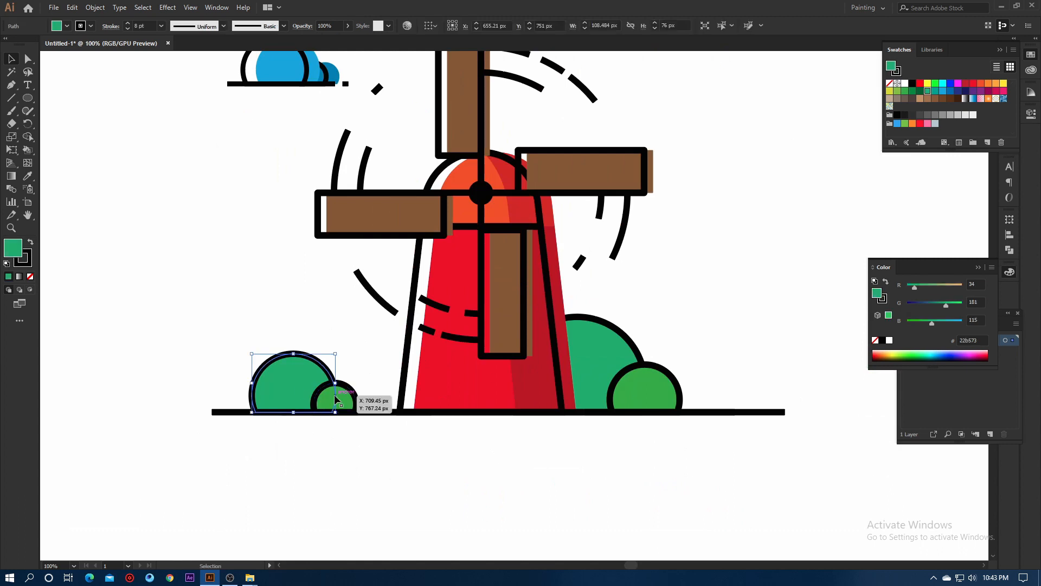
{"action": "left_click", "coordinate": [343, 400], "text": "shift"}
{"action": "right_click", "coordinate": [643, 398]}
{"action": "left_click", "coordinate": [595, 400], "text": "shift"}
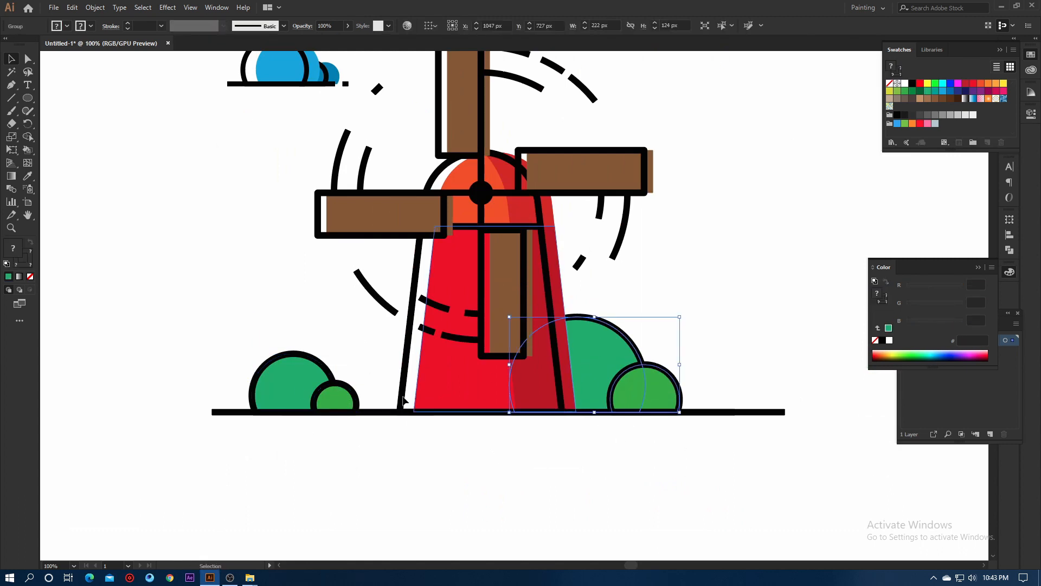
{"action": "left_click", "coordinate": [276, 373], "text": "shift"}
{"action": "left_click", "coordinate": [95, 7]}
{"action": "left_click", "coordinate": [108, 122]}
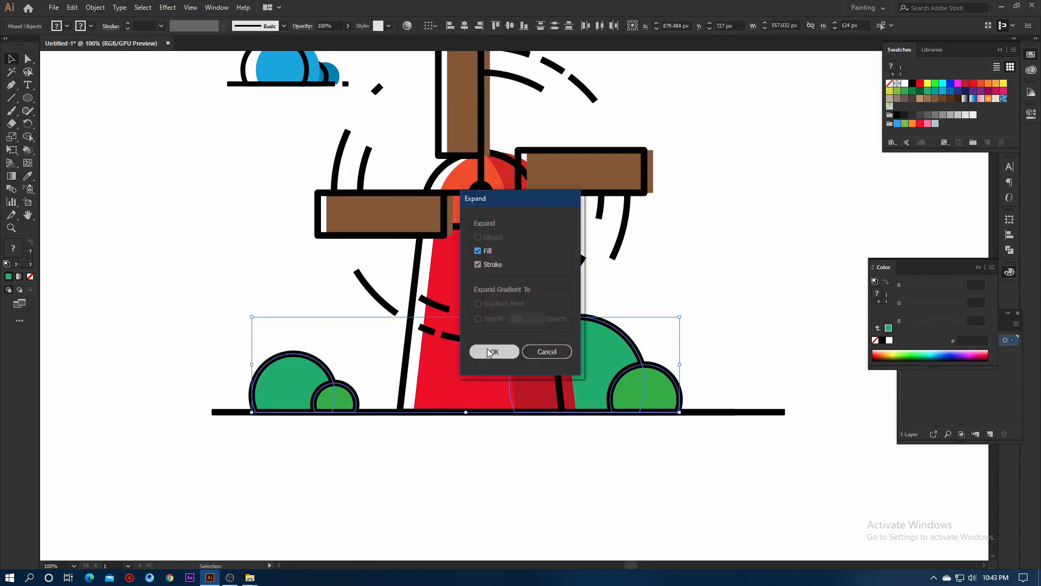
{"action": "left_click", "coordinate": [494, 351]}
Select the expanded circles of both bushes and ungroup them
{"action": "left_click", "coordinate": [340, 404]}
{"action": "left_click", "coordinate": [339, 401], "text": "shift"}
{"action": "left_click", "coordinate": [591, 356], "text": "shift"}
{"action": "left_click", "coordinate": [666, 395], "text": "shift"}
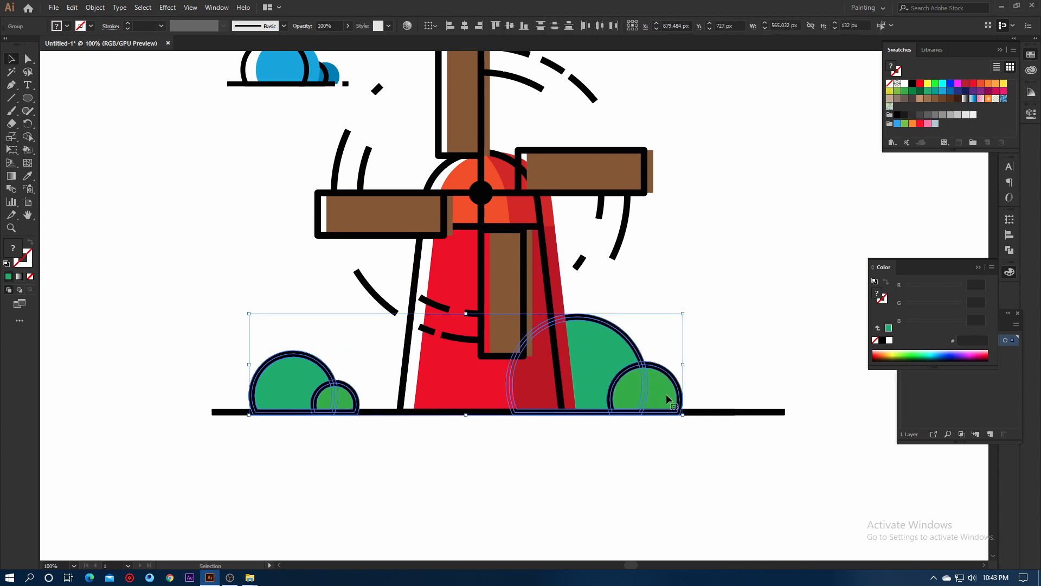
{"action": "right_click", "coordinate": [667, 395]}
{"action": "left_click", "coordinate": [688, 474]}
Ungroup the individual circles of the right and left bushes again to free their fills from the outlines
{"action": "left_click", "coordinate": [589, 369]}
{"action": "right_click", "coordinate": [589, 370]}
{"action": "left_click", "coordinate": [628, 460]}
{"action": "left_click", "coordinate": [661, 387]}
{"action": "right_click", "coordinate": [662, 386]}
{"action": "left_click", "coordinate": [692, 475]}
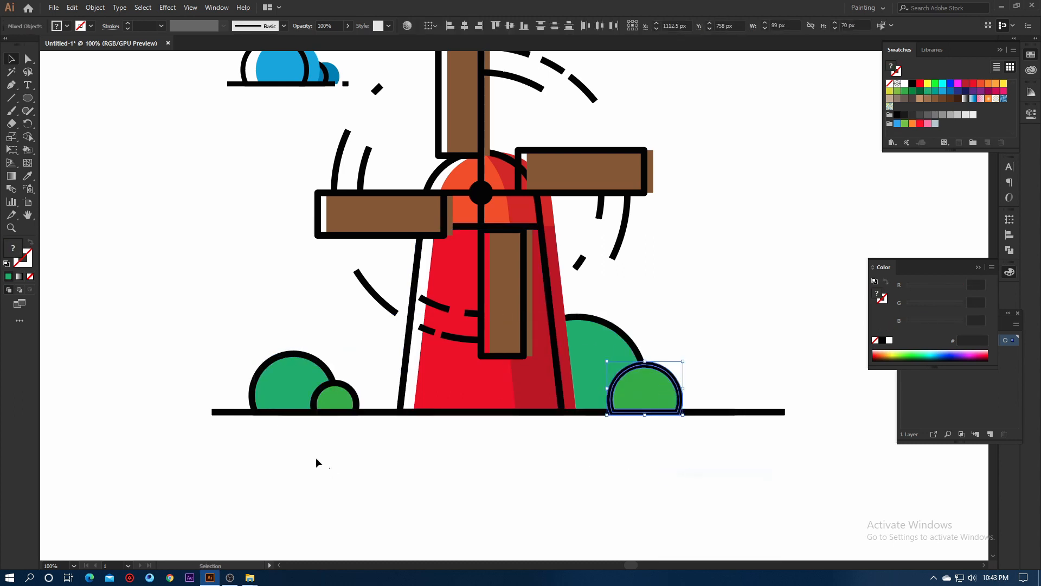
{"action": "left_click", "coordinate": [275, 403]}
{"action": "right_click", "coordinate": [276, 403]}
Offset the left bush's two green fills to the right of their outlines
{"action": "left_click", "coordinate": [328, 402]}
{"action": "left_click", "coordinate": [324, 403], "text": "shift"}
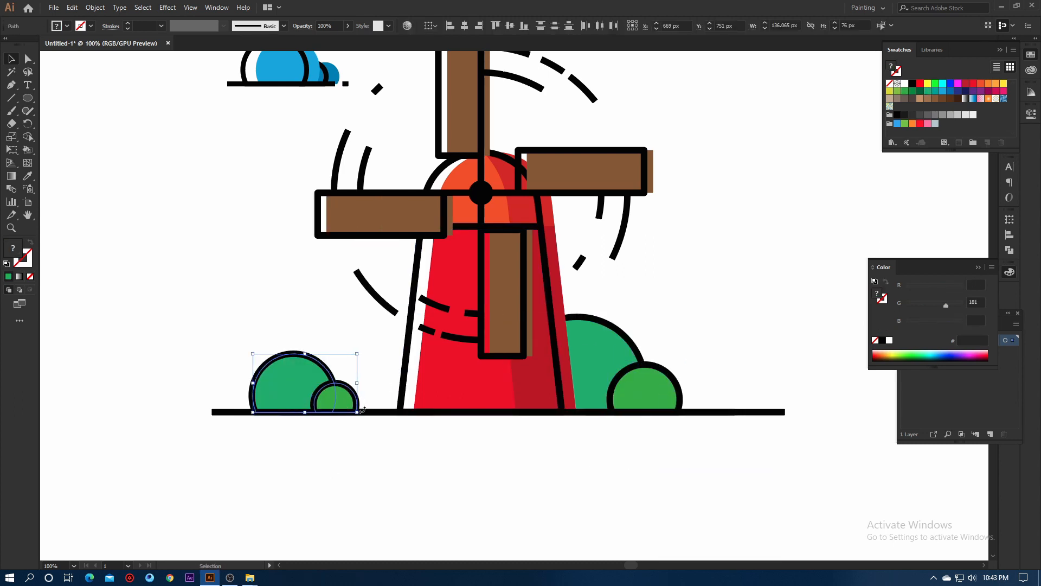
{"action": "left_click", "coordinate": [278, 470]}
{"action": "scroll", "coordinate": [357, 424], "scroll_direction": "up", "scroll_amount": 3}
{"action": "left_click_drag", "start_coordinate": [357, 424], "coordinate": [479, 415]}
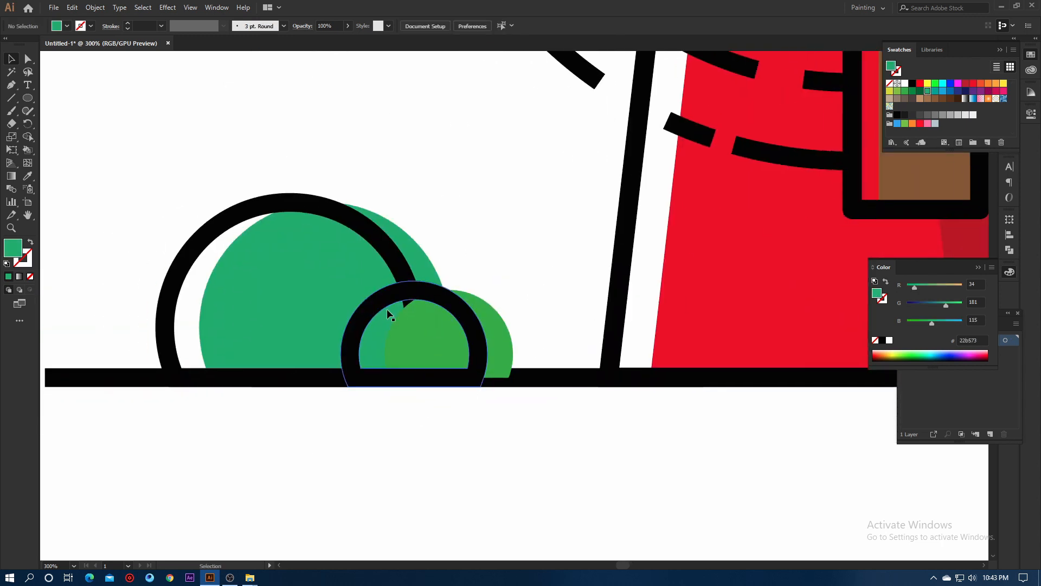
{"action": "scroll", "coordinate": [205, 213], "scroll_direction": "down", "scroll_amount": 3}
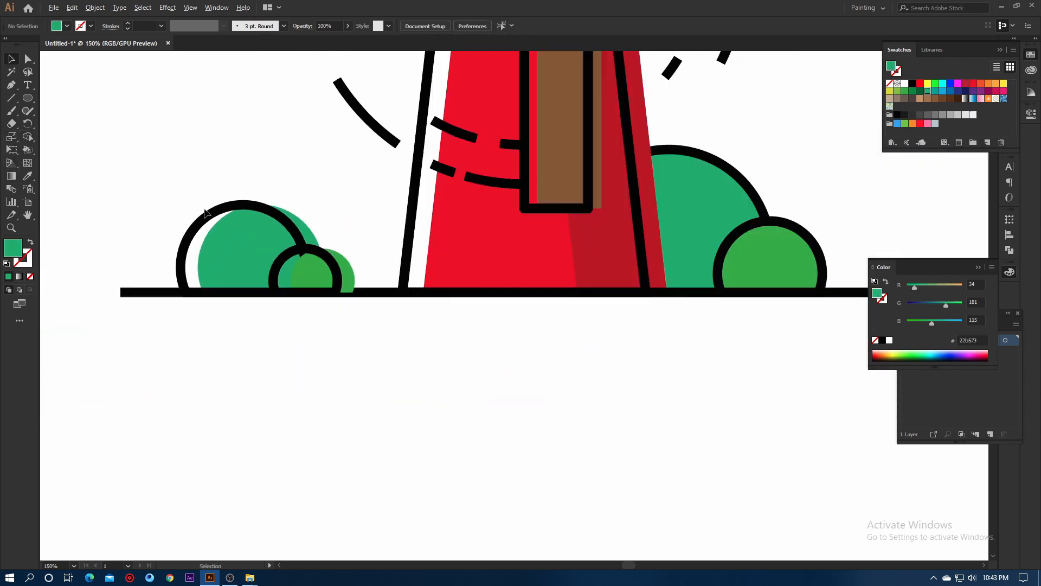
Draw a closed Pen shape covering the left part of the left bush's small circle outline, inside the large circle
{"action": "scroll", "coordinate": [43, 166], "scroll_direction": "up", "scroll_amount": 1}
{"action": "left_click", "coordinate": [10, 86]}
{"action": "scroll", "coordinate": [428, 274], "scroll_direction": "up", "scroll_amount": 2}
{"action": "left_click", "coordinate": [260, 244]}
{"action": "left_click", "coordinate": [332, 244]}
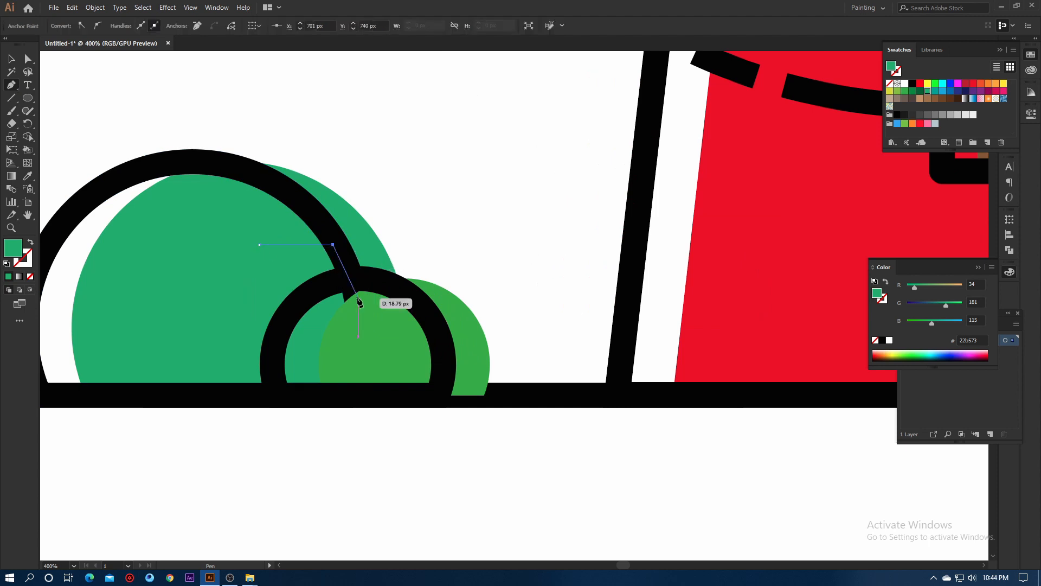
{"action": "left_click", "coordinate": [351, 291]}
{"action": "scroll", "coordinate": [348, 329], "scroll_direction": "up", "scroll_amount": 2}
{"action": "left_click", "coordinate": [337, 456]}
{"action": "left_click", "coordinate": [177, 455]}
{"action": "left_click_drag", "start_coordinate": [106, 332], "coordinate": [396, 355]}
{"action": "left_click", "coordinate": [411, 416]}
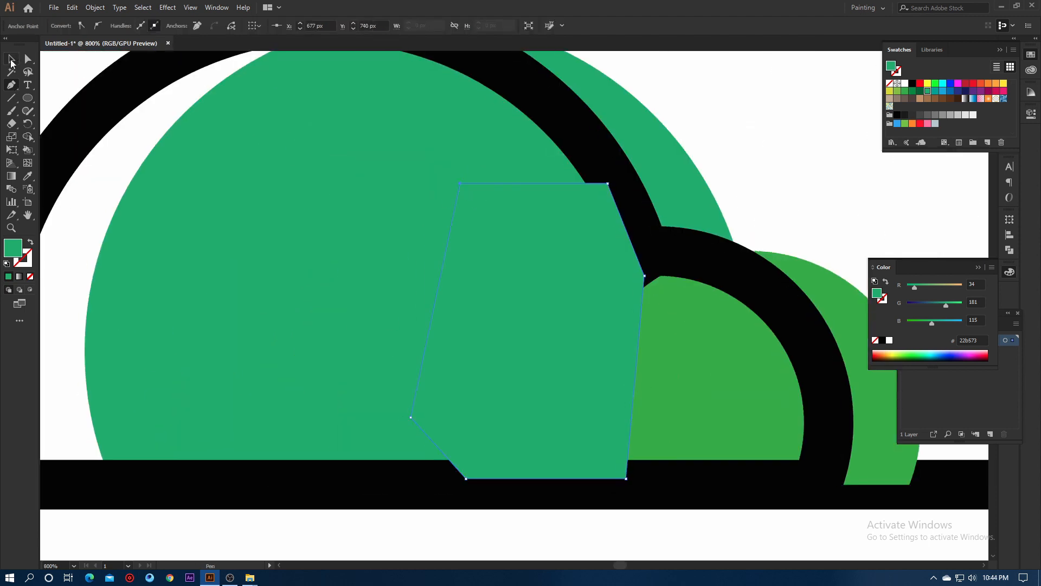
Cut away the covered part of the small circle outline with the Shape Builder and delete the leftover pieces
{"action": "left_click", "coordinate": [680, 259], "text": "shift"}
{"action": "left_click", "coordinate": [28, 136]}
{"action": "left_click_drag", "start_coordinate": [589, 266], "coordinate": [543, 225]}
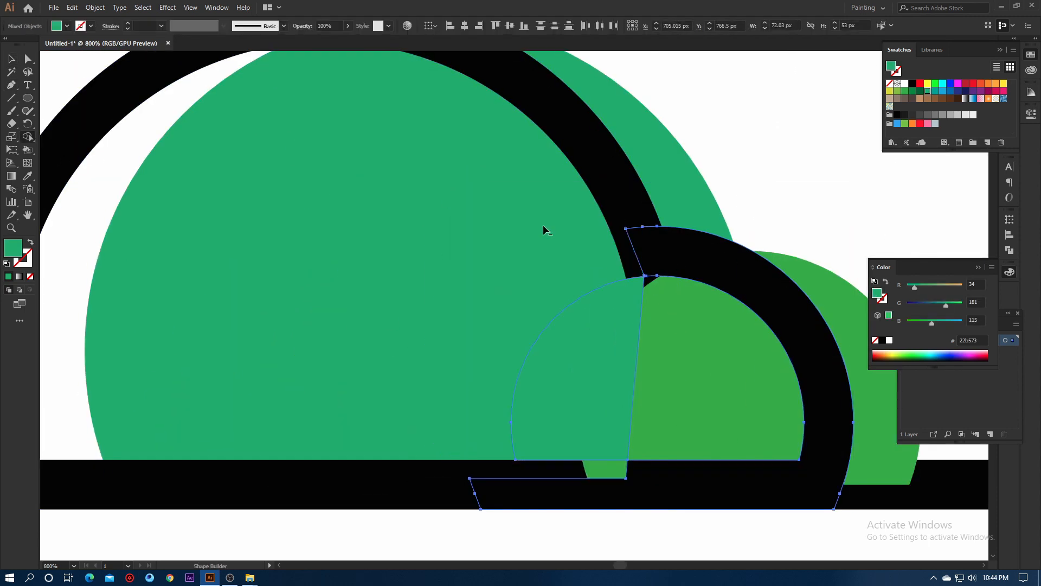
{"action": "left_click", "coordinate": [14, 58]}
{"action": "scroll", "coordinate": [81, 157], "scroll_direction": "down", "scroll_amount": 2}
{"action": "left_click", "coordinate": [467, 182]}
Send the left bush's small light-green fill to the back
{"action": "right_click", "coordinate": [471, 249]}
{"action": "mouse_move", "coordinate": [522, 420]}
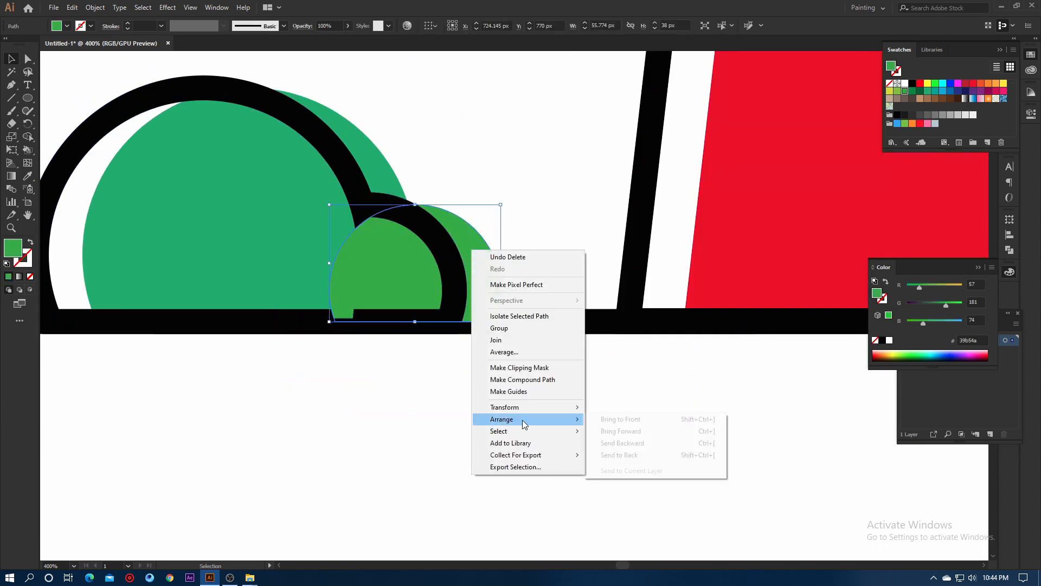
{"action": "left_click", "coordinate": [610, 456]}
Send the right bush's small circle, with its fill and outline, to the back
{"action": "scroll", "coordinate": [420, 466], "scroll_direction": "down", "scroll_amount": 5}
{"action": "scroll", "coordinate": [476, 314], "scroll_direction": "up", "scroll_amount": 3}
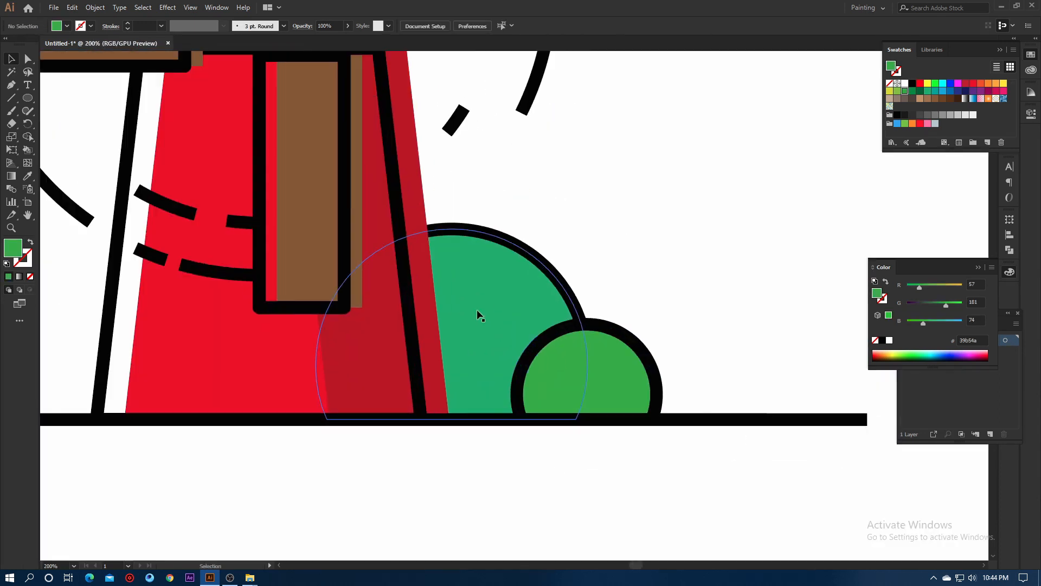
{"action": "left_click", "coordinate": [634, 374]}
{"action": "right_click", "coordinate": [632, 374]}
{"action": "mouse_move", "coordinate": [673, 476]}
{"action": "left_click", "coordinate": [770, 512]}
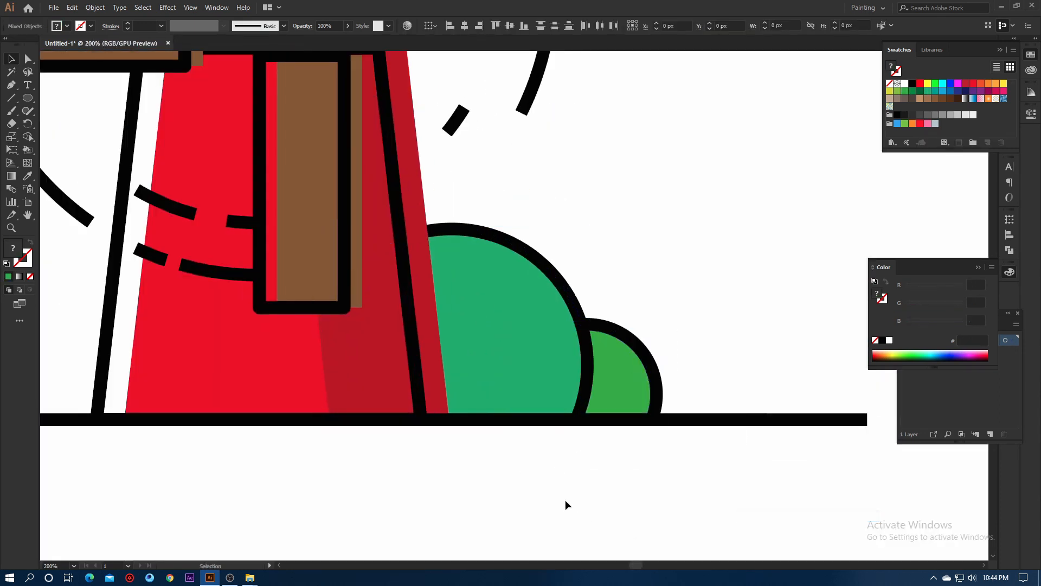
Select the right bush's large and small green fills and offset them from their outlines
{"action": "scroll", "coordinate": [599, 398], "scroll_direction": "down", "scroll_amount": 3}
{"action": "scroll", "coordinate": [599, 400], "scroll_direction": "up", "scroll_amount": 5}
{"action": "scroll", "coordinate": [512, 476], "scroll_direction": "down", "scroll_amount": 2}
{"action": "left_click", "coordinate": [515, 434]}
{"action": "left_click", "coordinate": [584, 480], "text": "shift"}
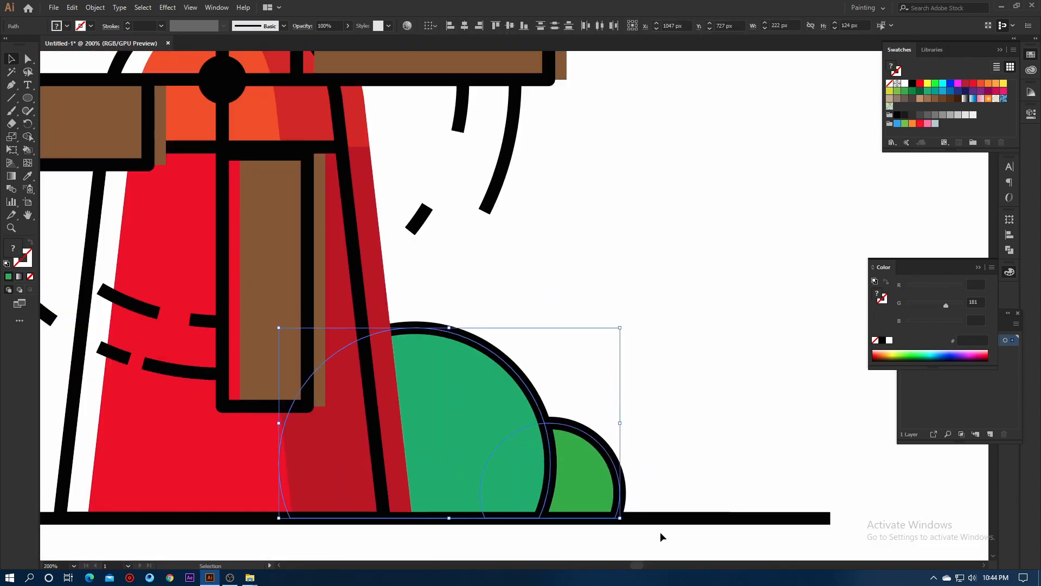
{"action": "left_click", "coordinate": [704, 369]}
Select the leftover blade, tower, bush and cloud copies around the windmill scene and delete them all
{"action": "scroll", "coordinate": [673, 393], "scroll_direction": "down", "scroll_amount": 4}
{"action": "left_click_drag", "start_coordinate": [672, 398], "coordinate": [715, 477]}
{"action": "scroll", "coordinate": [664, 411], "scroll_direction": "down", "scroll_amount": 2}
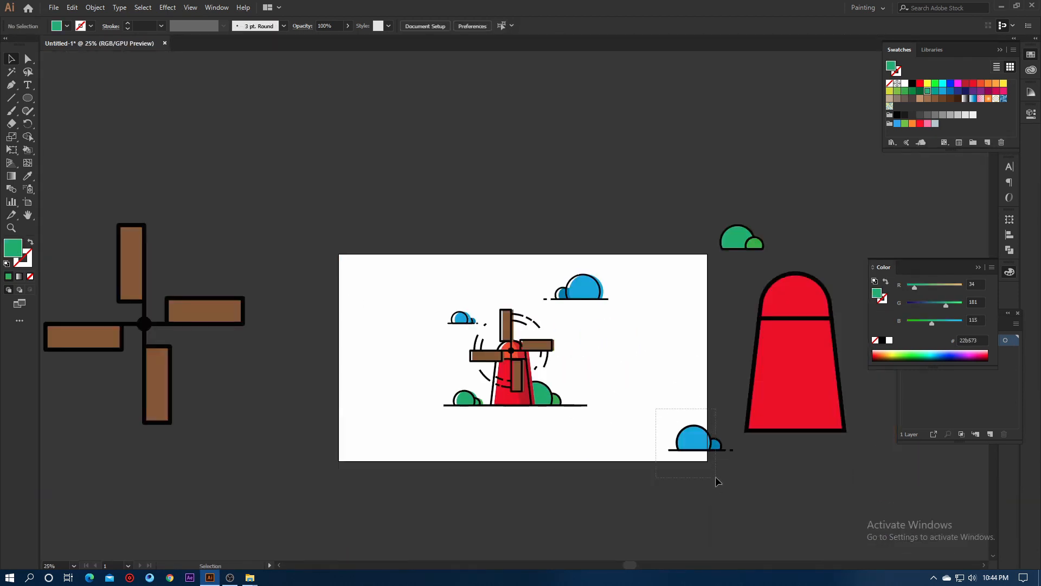
{"action": "left_click_drag", "start_coordinate": [812, 360], "coordinate": [812, 360]}
{"action": "left_click_drag", "start_coordinate": [239, 451], "coordinate": [239, 452]}
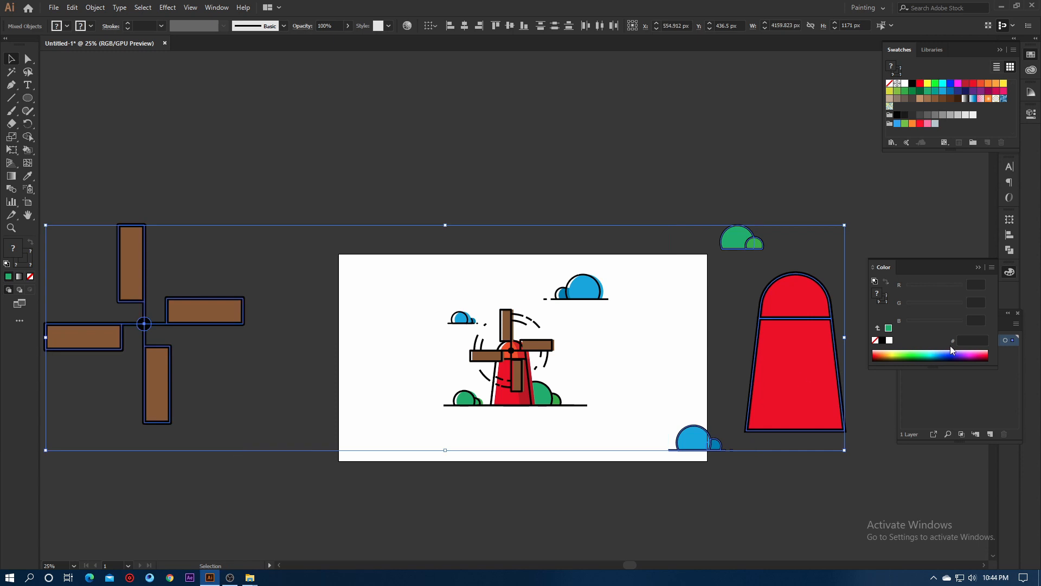
{"action": "left_click", "coordinate": [1018, 385]}
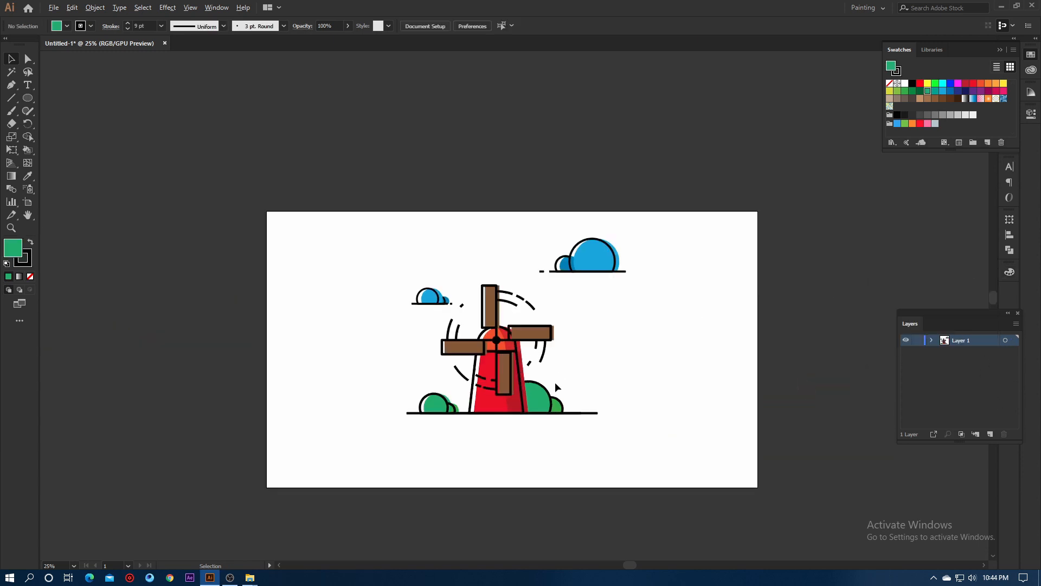